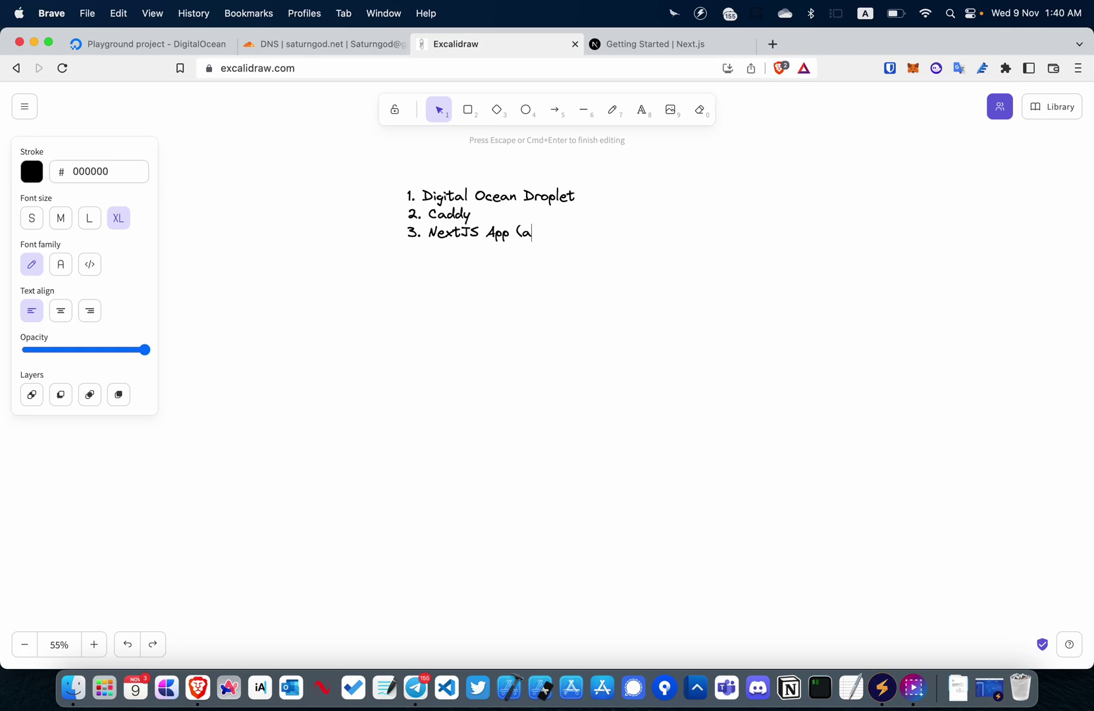
Step: Complete the third list item as "NextJS App at local" and add "4. Github" below it
key("Return")
type("4. Git")
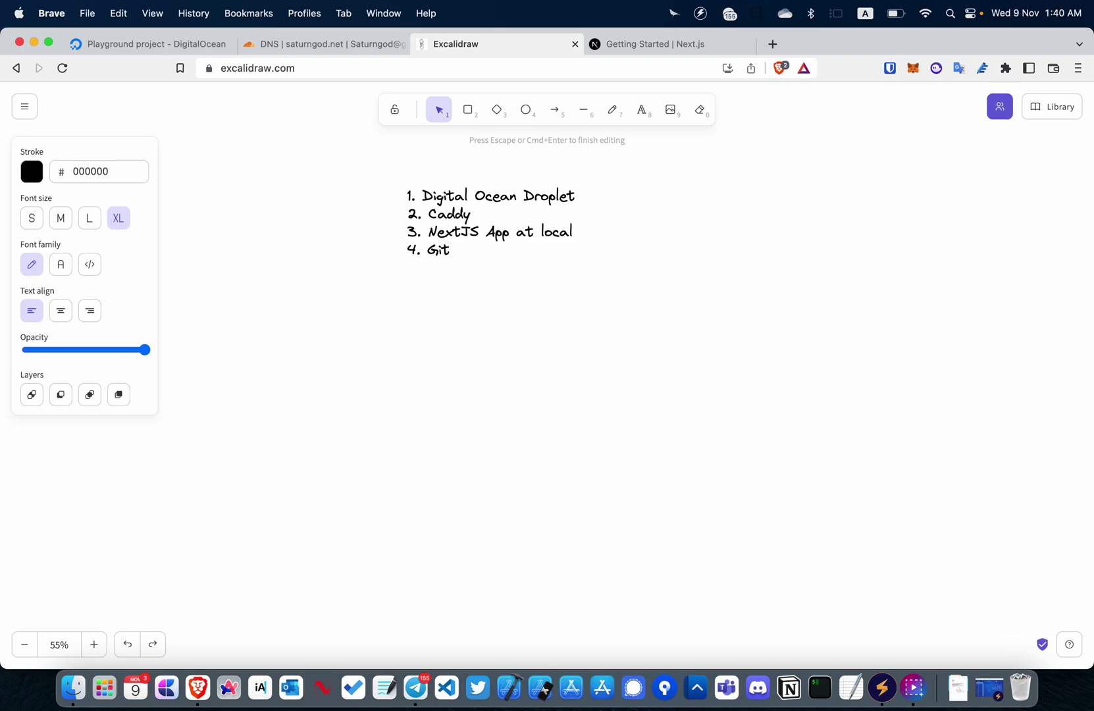
type("lab")
key("BackSpace")
key("BackSpace")
key("BackSpace")
type("hub")
Step: Add the items "5. Cloudlflare DNS (Domain service)" and "6. Website" to the end of the list
type("5. ")
type("Cloudlfa")
key("BackSpace")
key("BackSpace")
type("flare DNS")
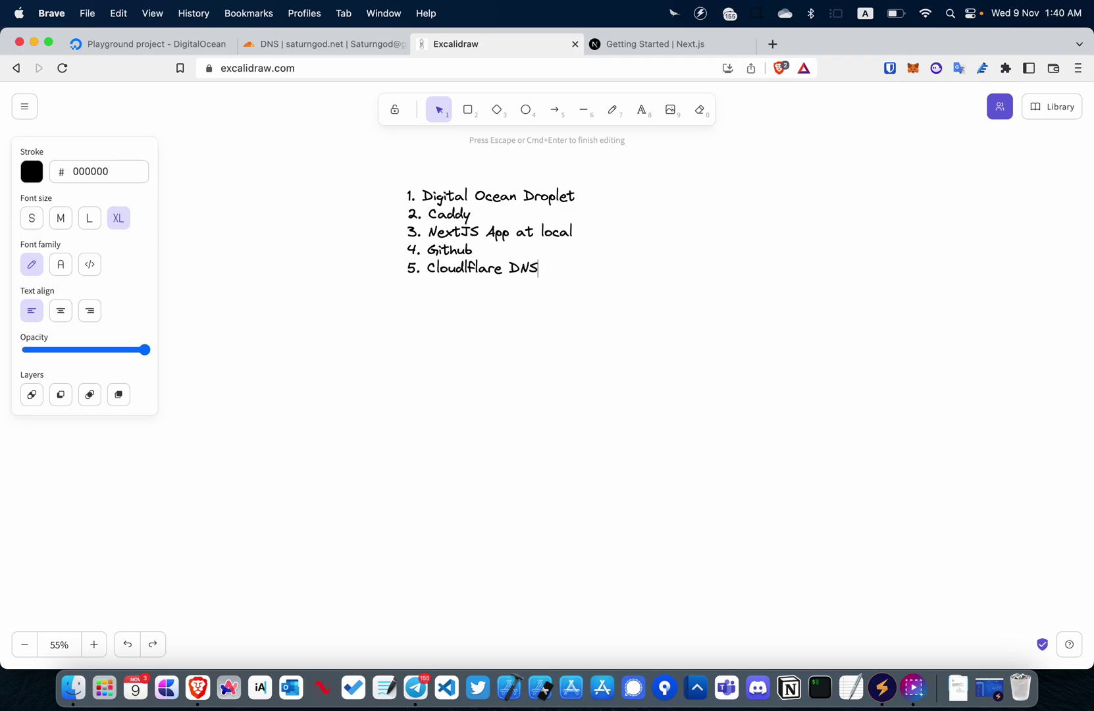
type(" (Domain service)")
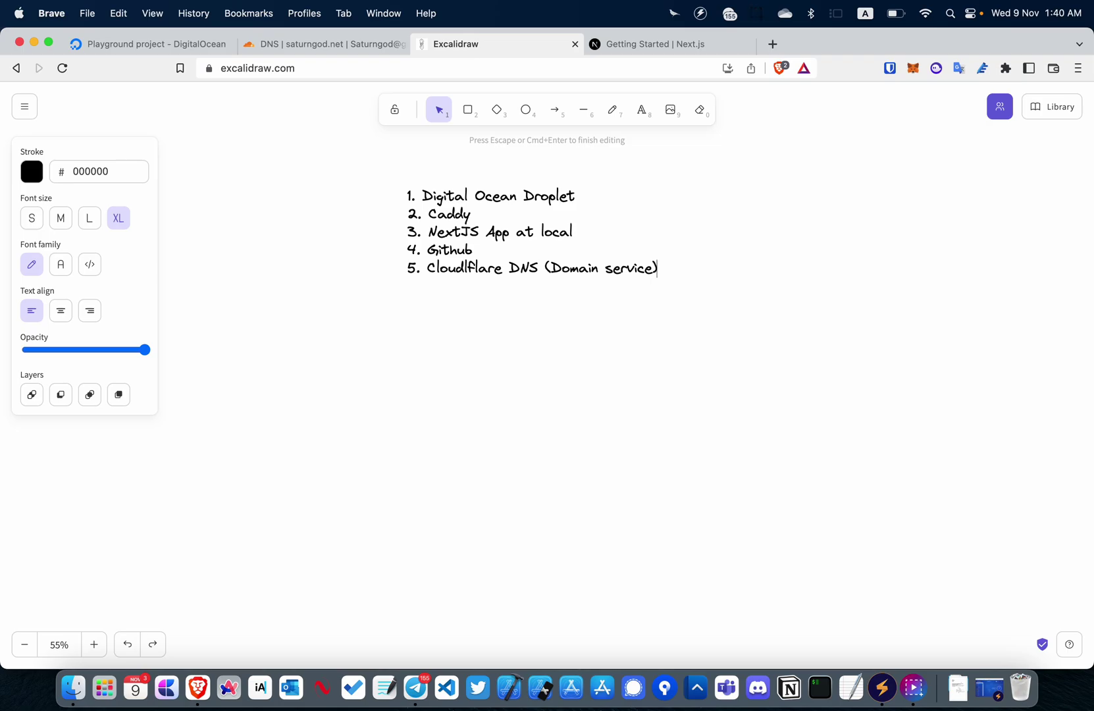
type("6. Website")
Step: Switch to DigitalOcean and start creating a new Droplet in the Playground project
left_click(198, 44)
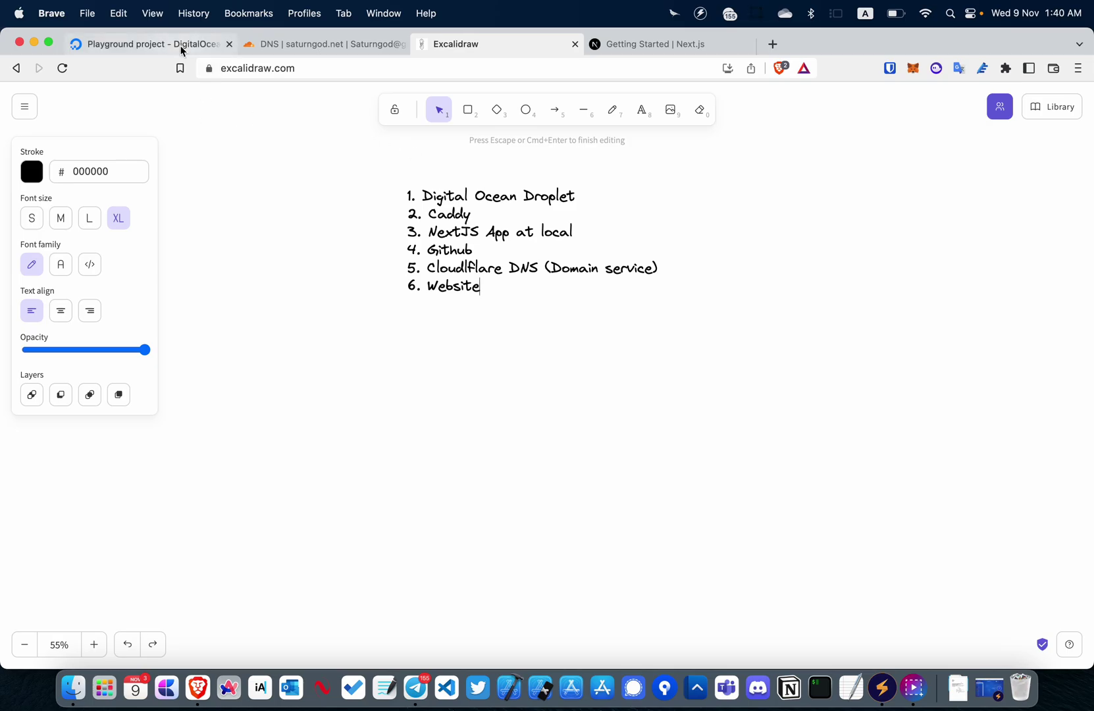
scroll(438, 393, "down", 5)
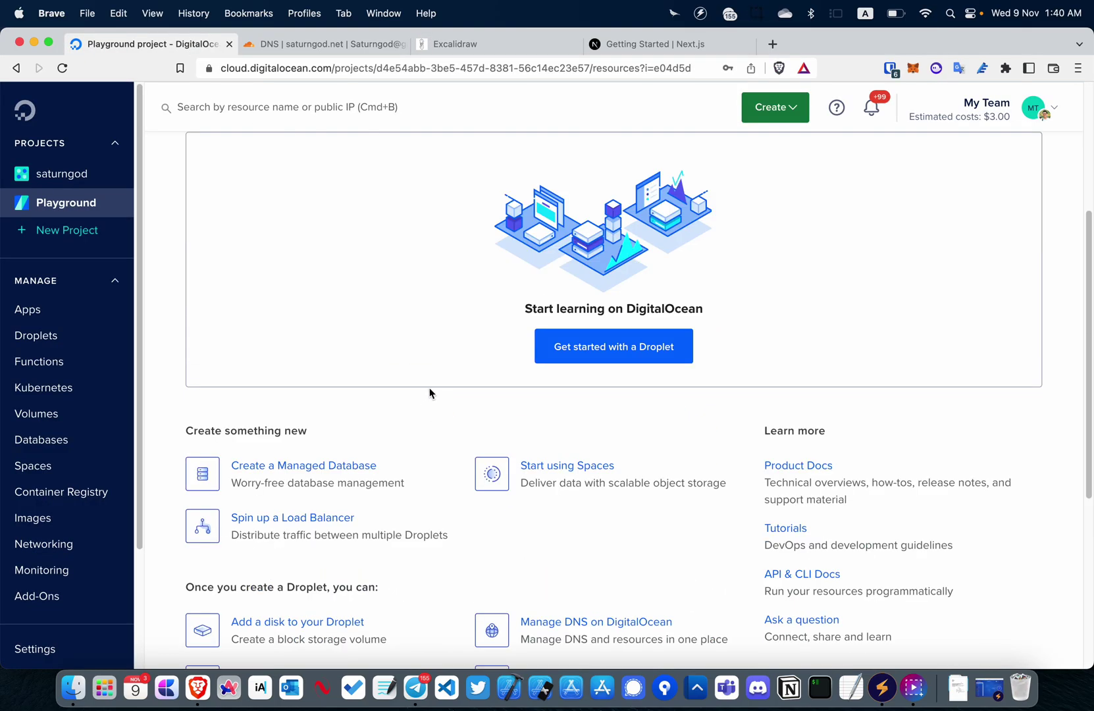
left_click(630, 358)
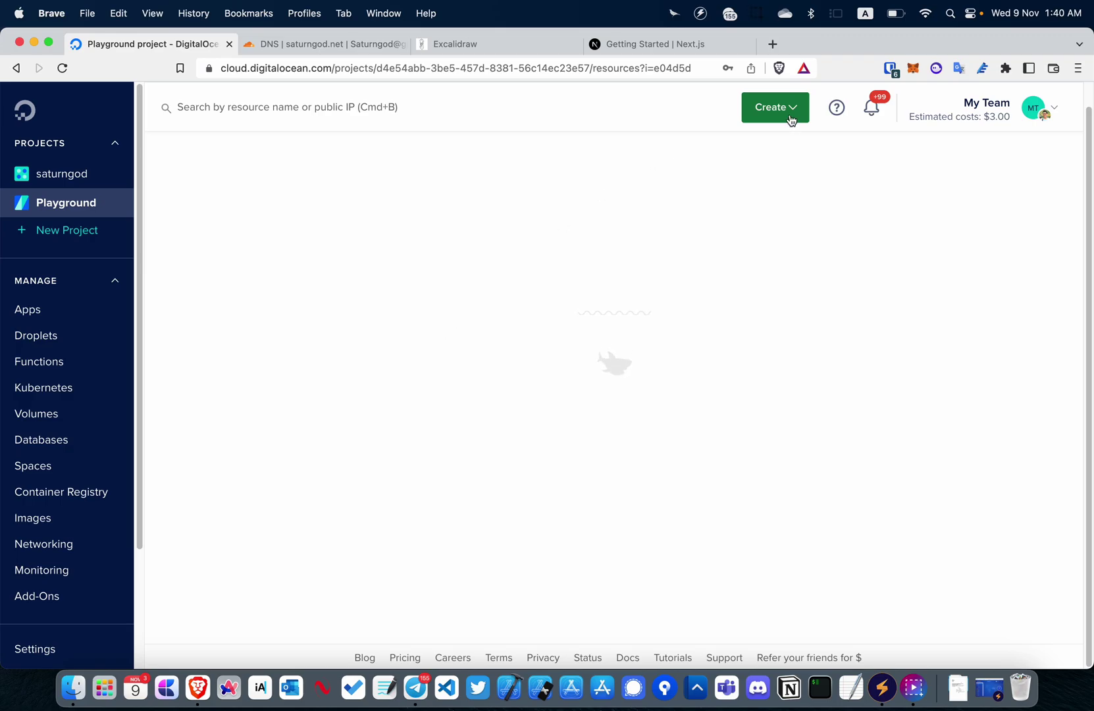
left_click(423, 360)
Step: Review the available Ubuntu versions for the Droplet image, keeping 22.10 x64 selected
scroll(629, 455, "down", 4)
scroll(593, 457, "down", 5)
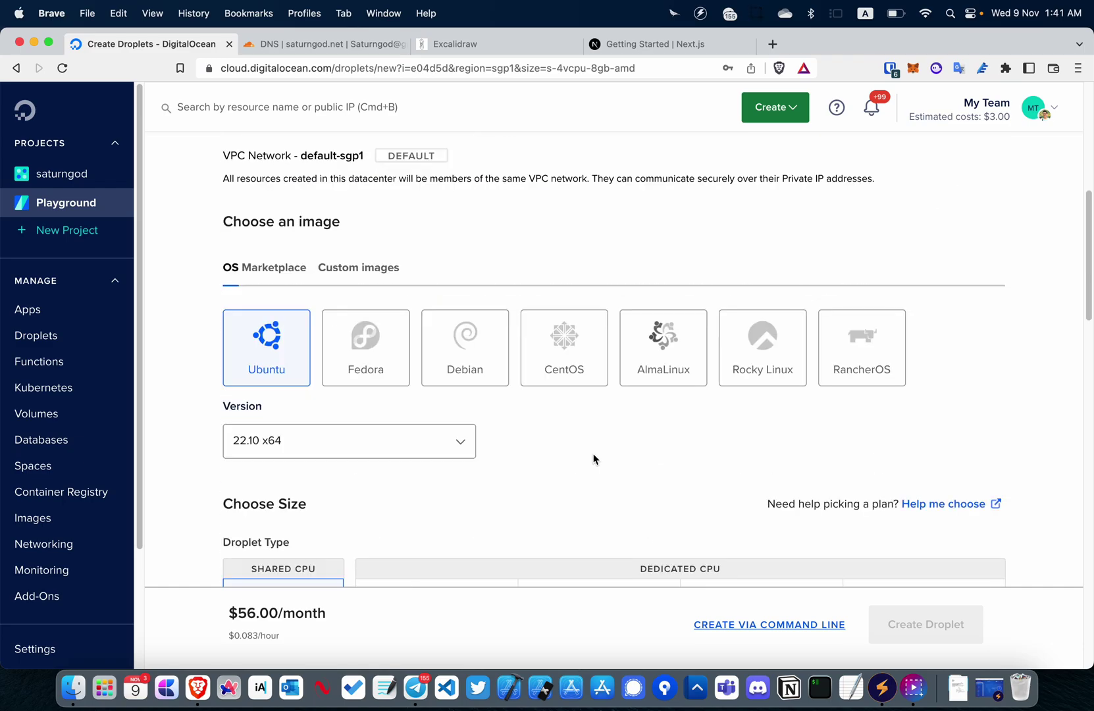
scroll(453, 425, "down", 4)
left_click(454, 199)
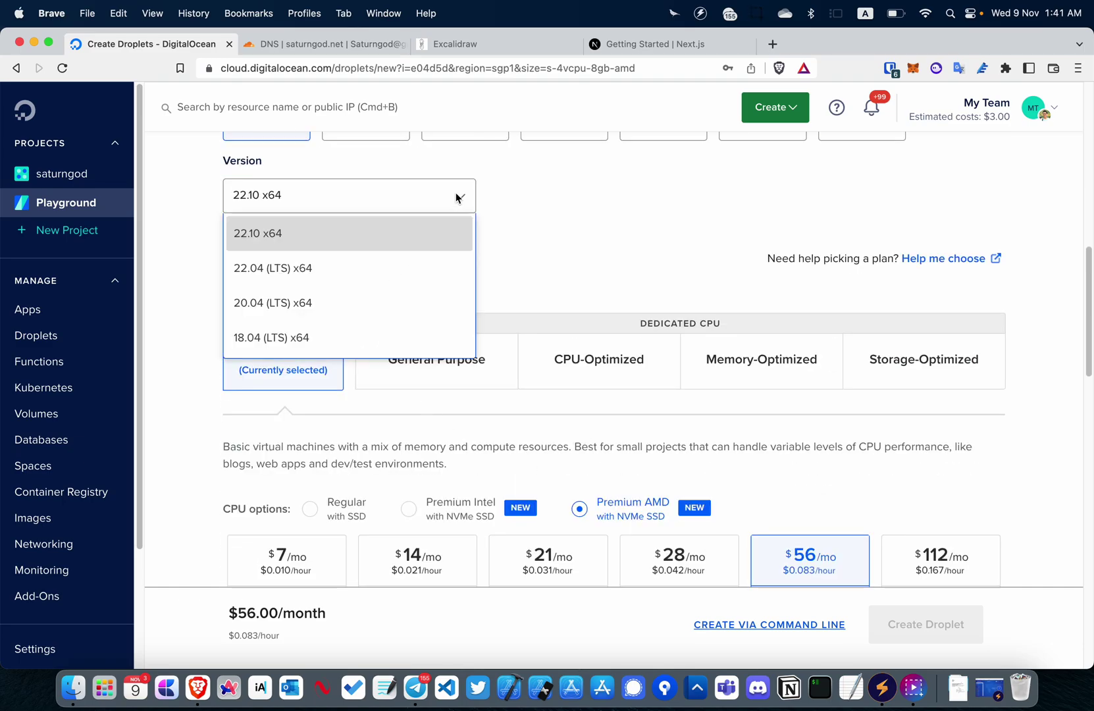
left_click(448, 202)
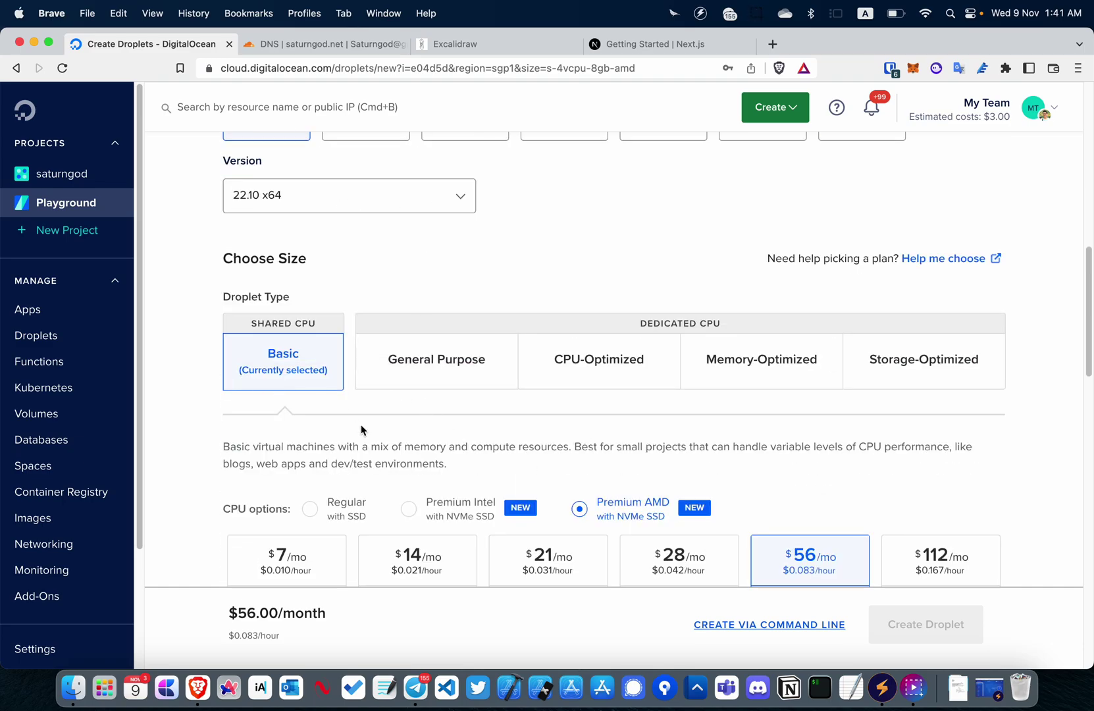
Step: Choose the Regular with SSD CPU option and the $6/mo plan, and show the cheapest plans
scroll(364, 432, "down", 4)
left_click(326, 291)
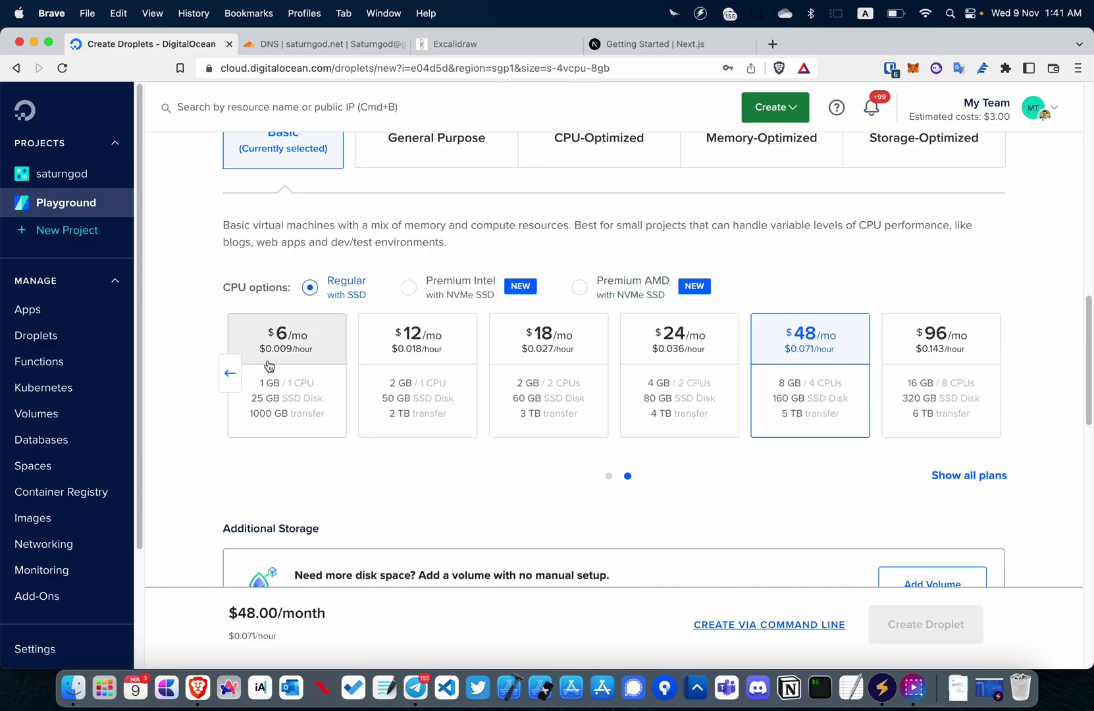
left_click(290, 352)
left_click(230, 373)
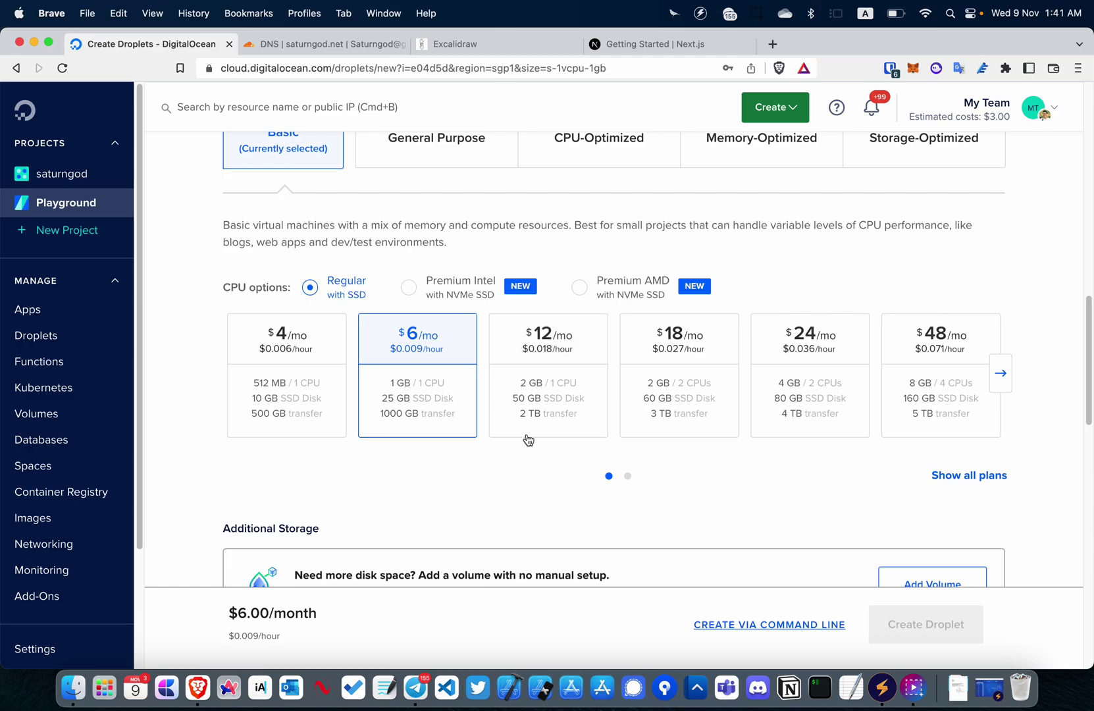
Step: Switch to Excalidraw and add the text "Forever (nodejs background)" below the numbered list
left_click(459, 46)
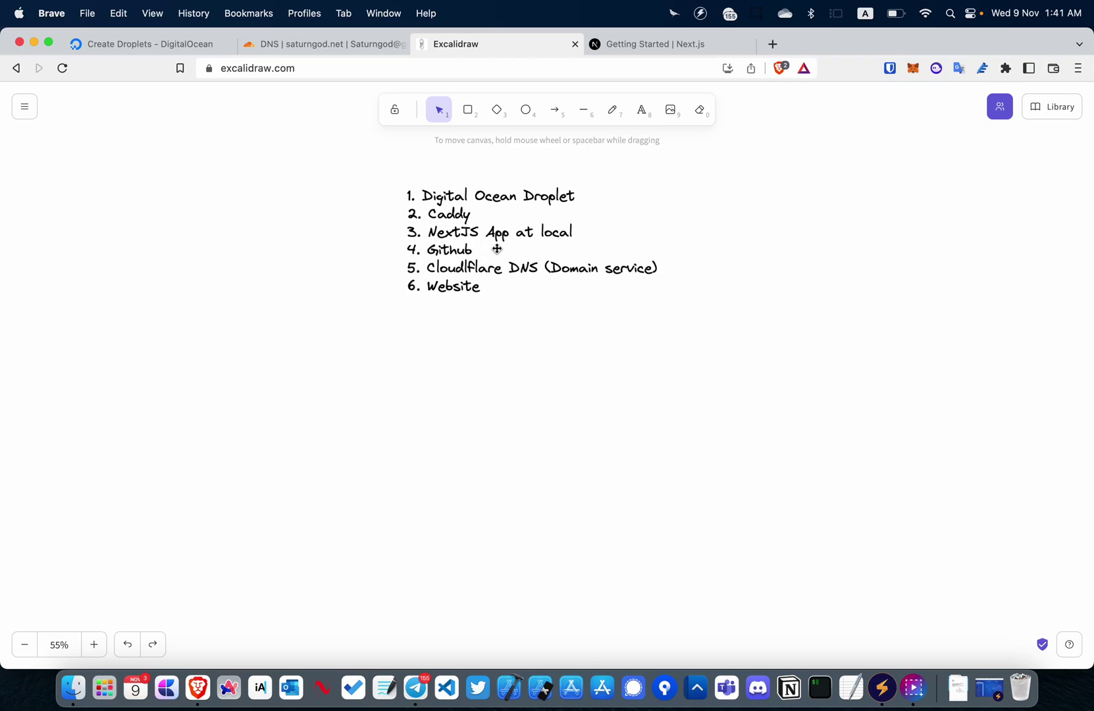
left_click(502, 287)
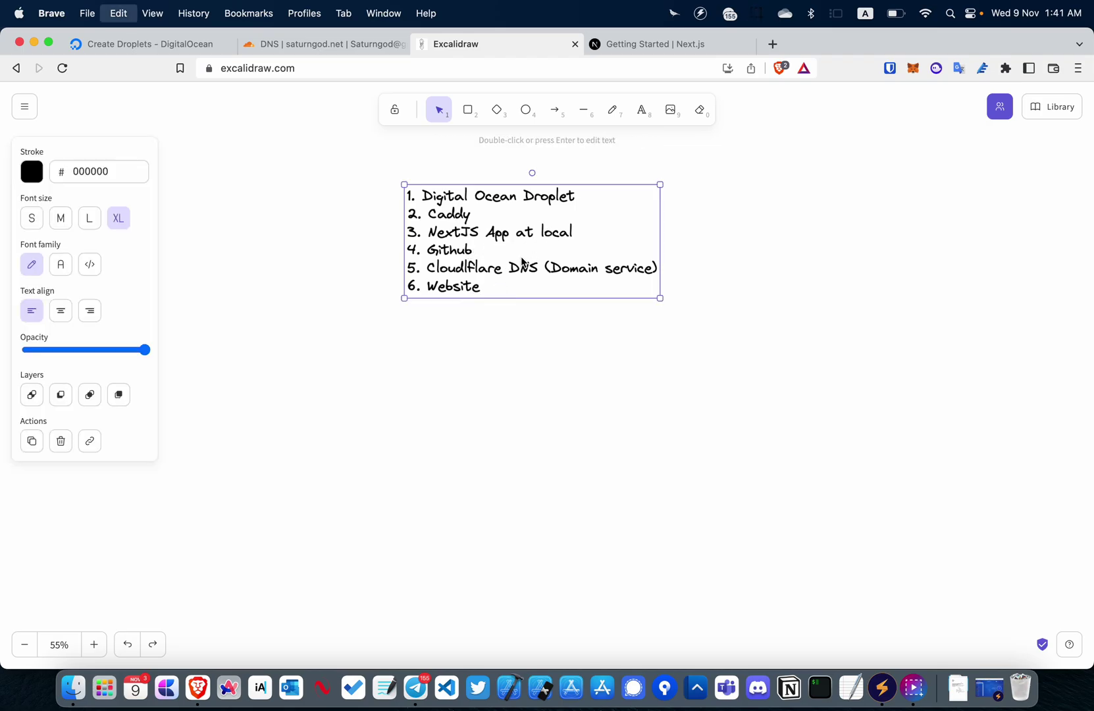
left_click(654, 118)
left_click(415, 391)
type("Forever")
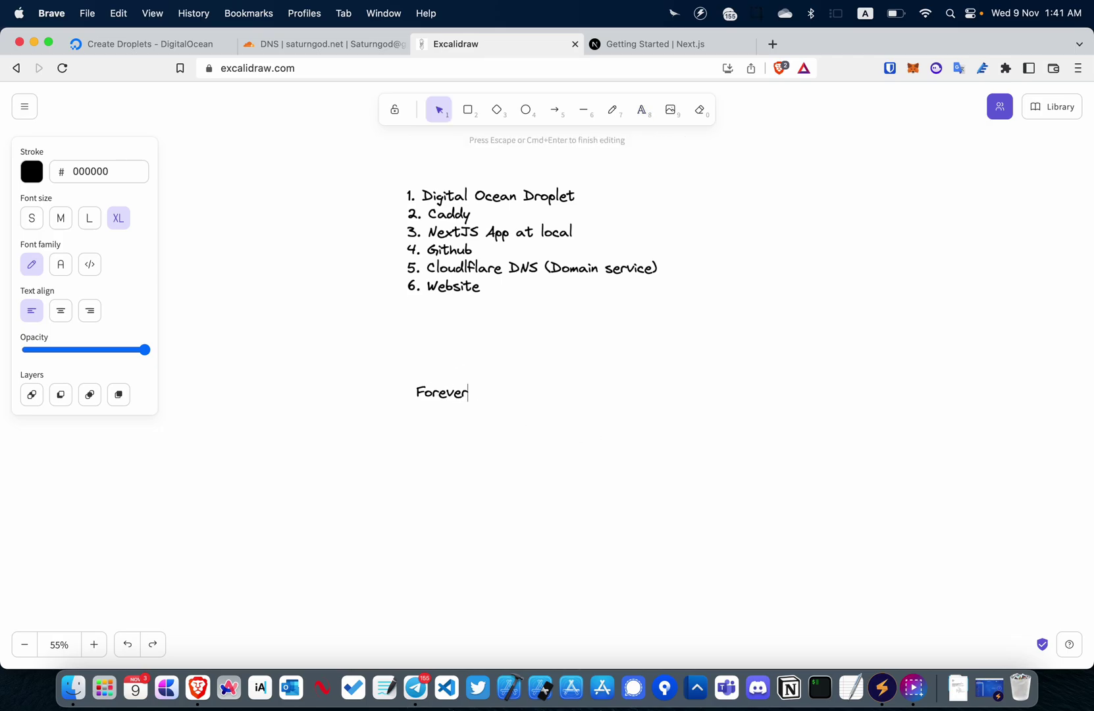
type(" (nodejs background)")
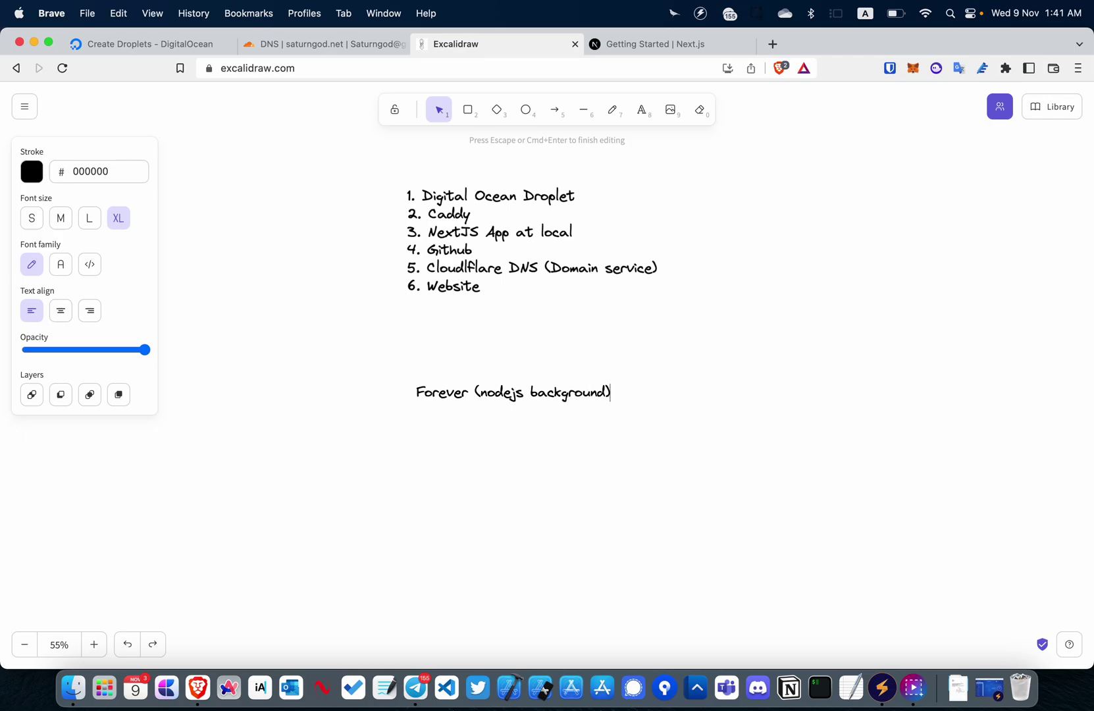
left_click(418, 394)
left_click(418, 394)
double_click(418, 391)
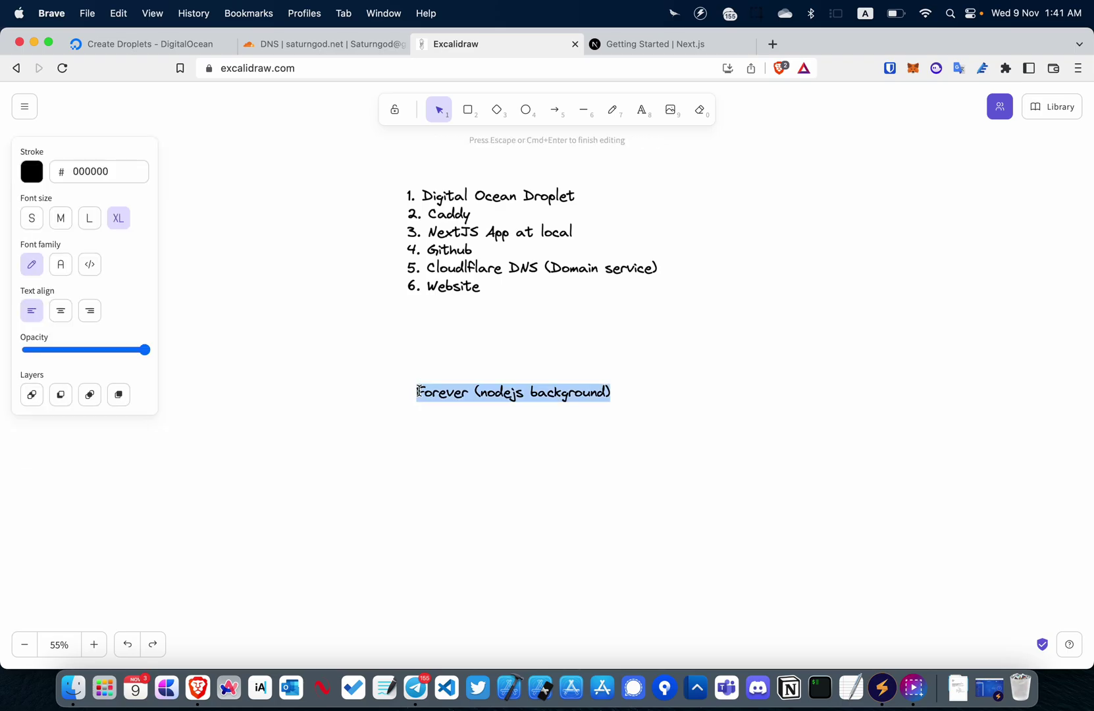
left_click(543, 445)
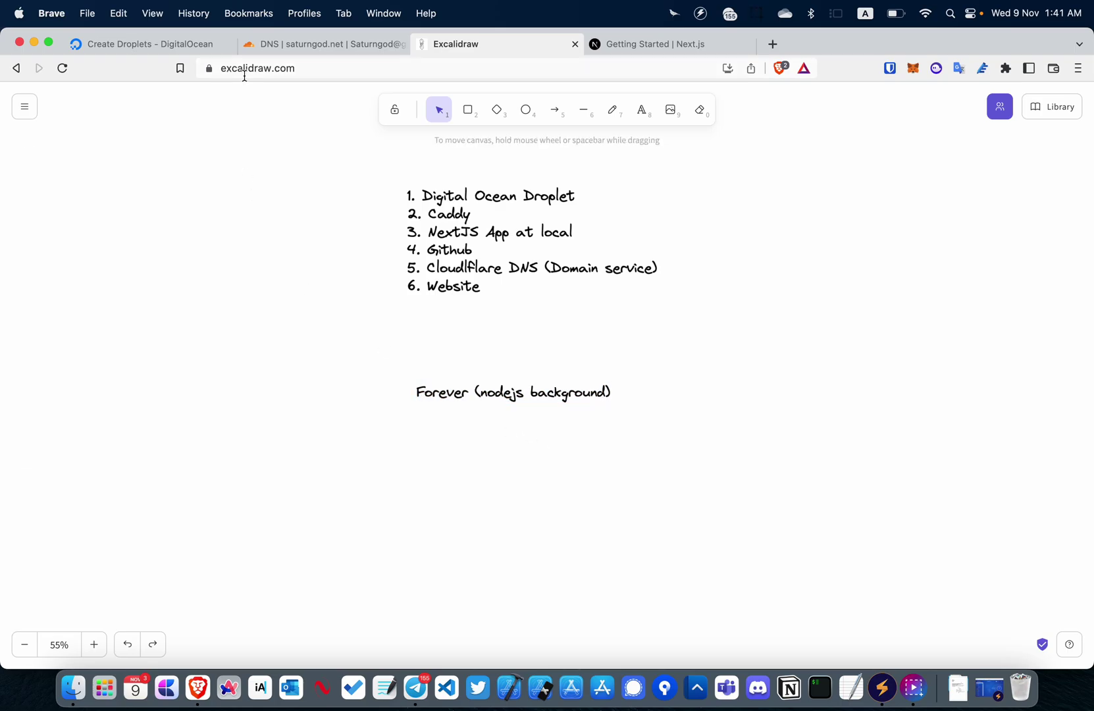
Step: Return to the DigitalOcean Droplet form and set the size to the $12/mo plan with 2 GB and 1 CPU
left_click(153, 43)
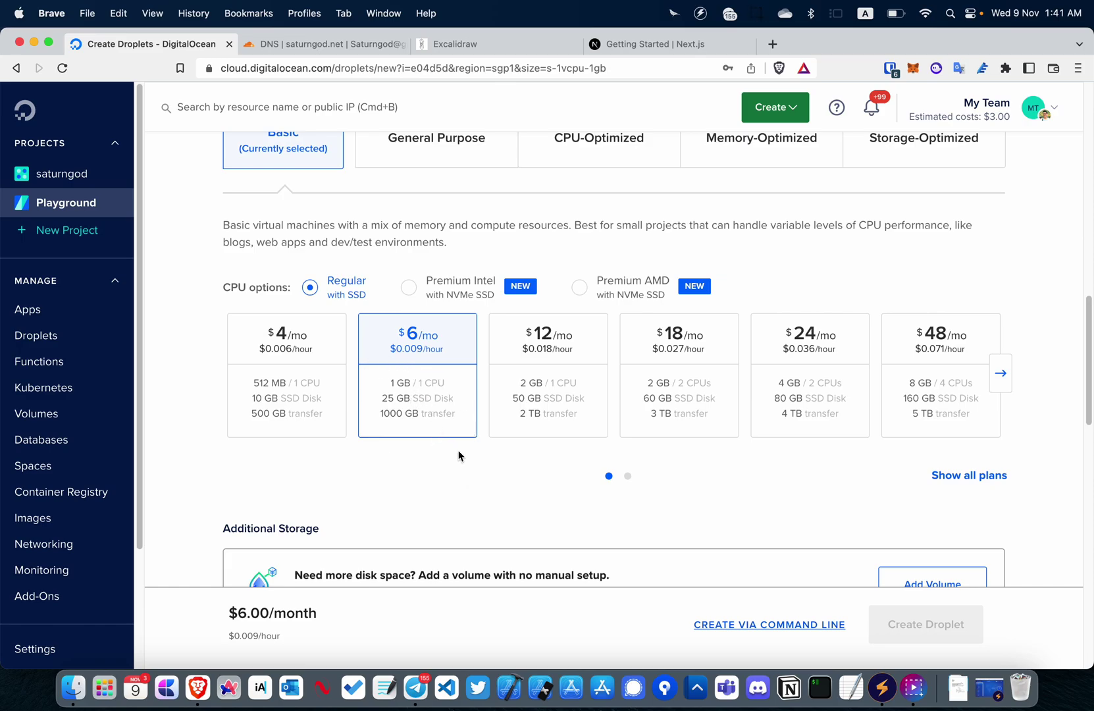
left_click(541, 363)
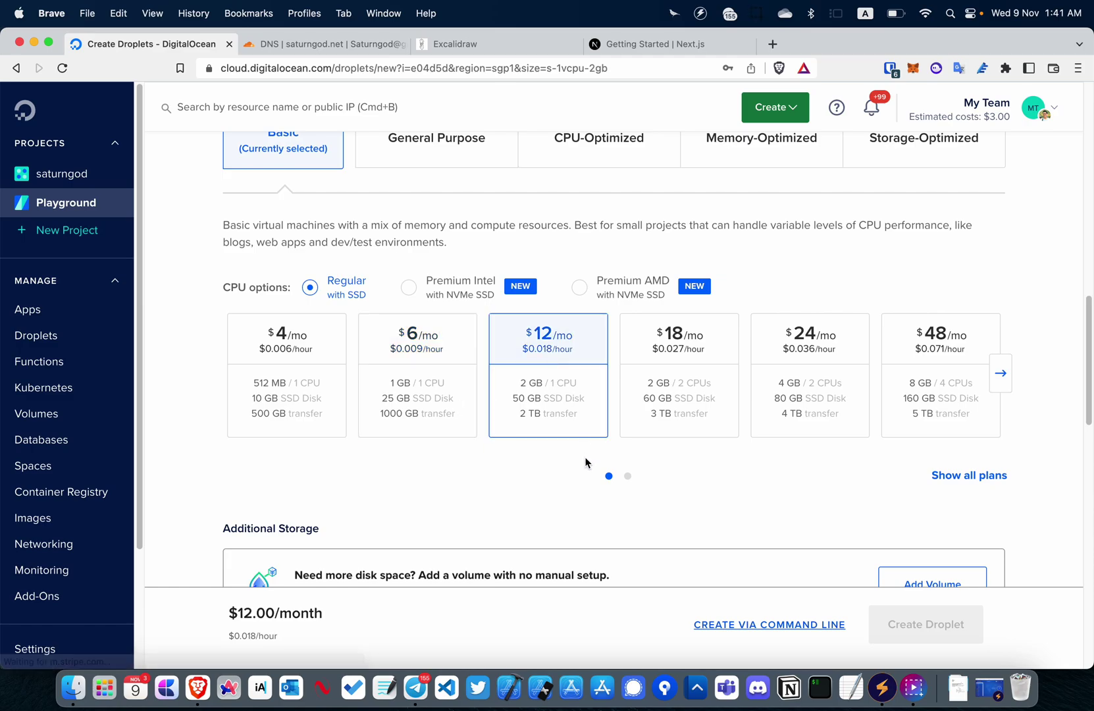
left_click(819, 358)
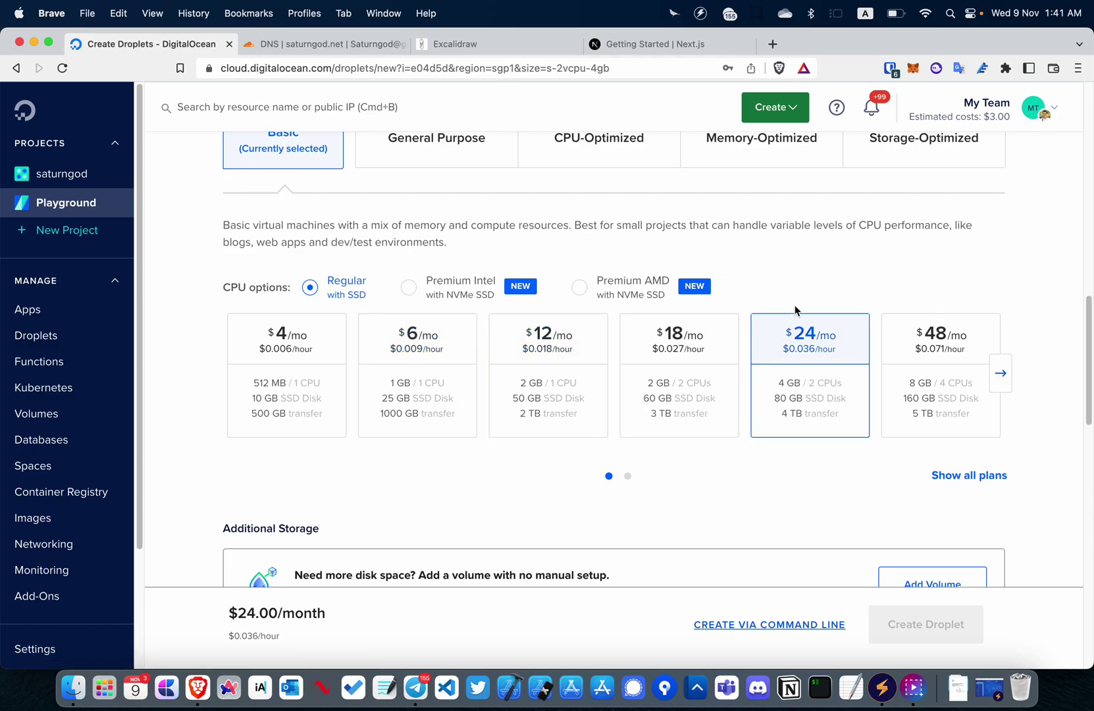
left_click(538, 349)
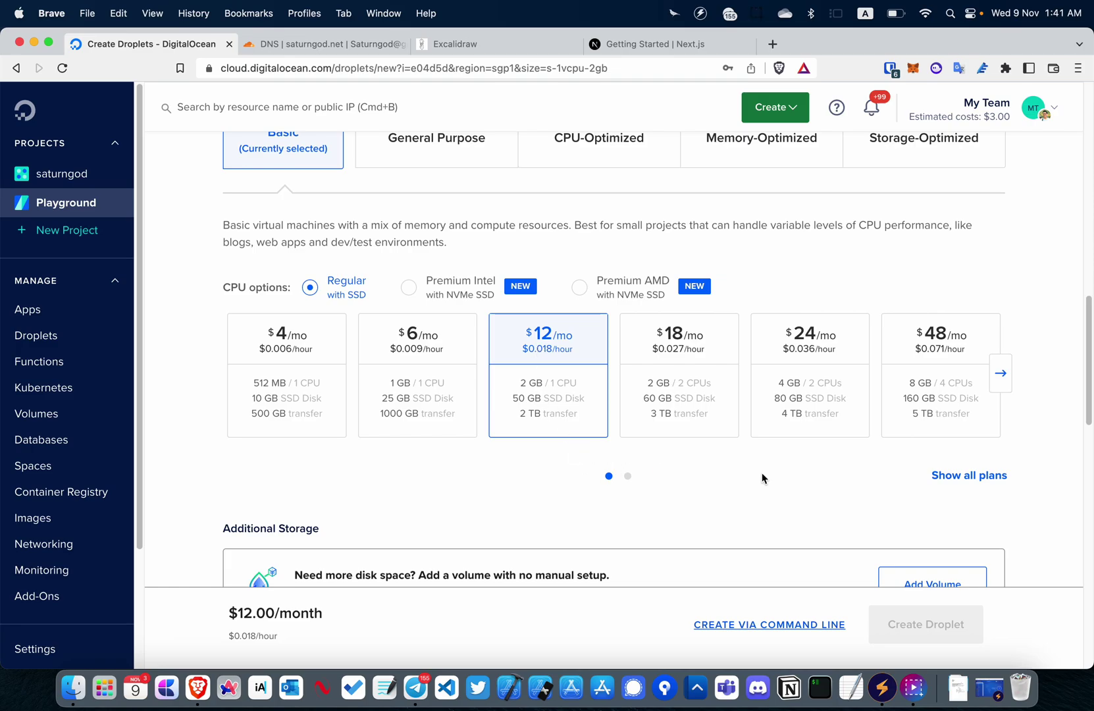
Step: Select the existing M1 SSH key as the Droplet's authentication method
scroll(781, 482, "down", 6)
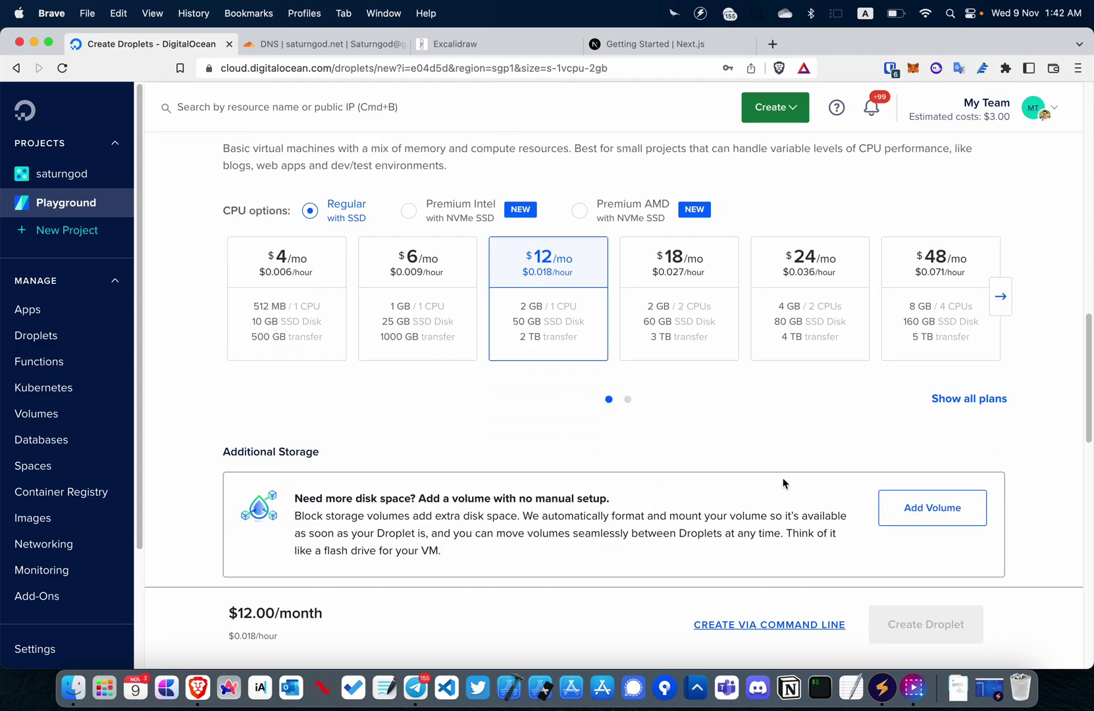
scroll(496, 473, "down", 5)
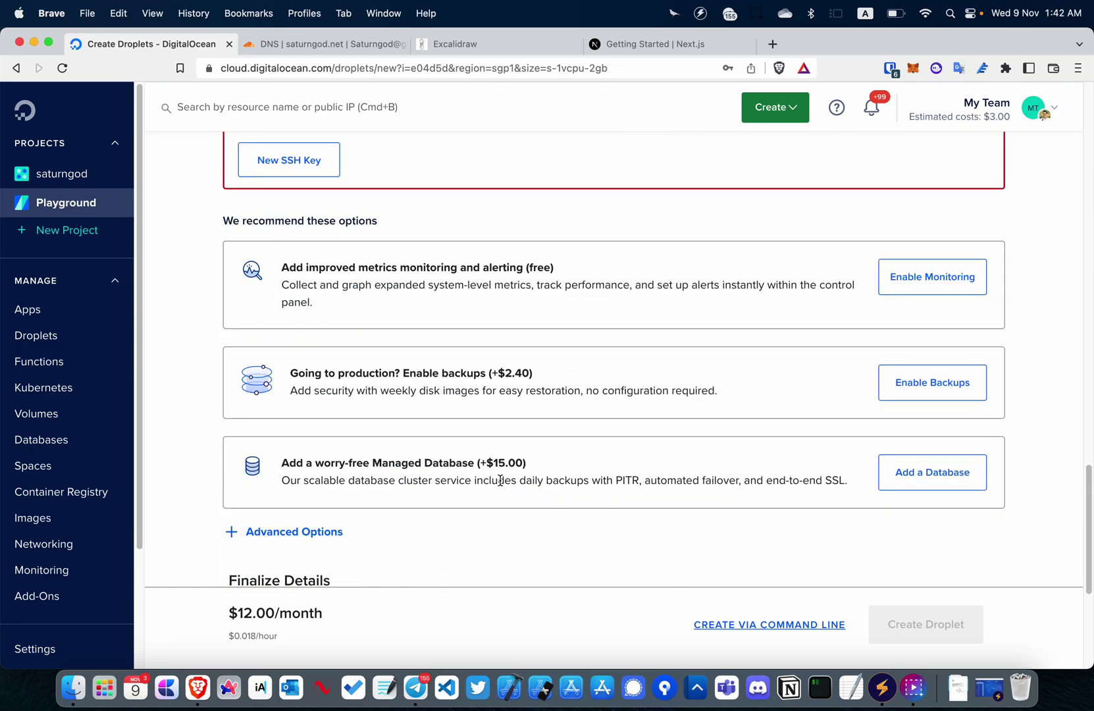
scroll(496, 472, "up", 3)
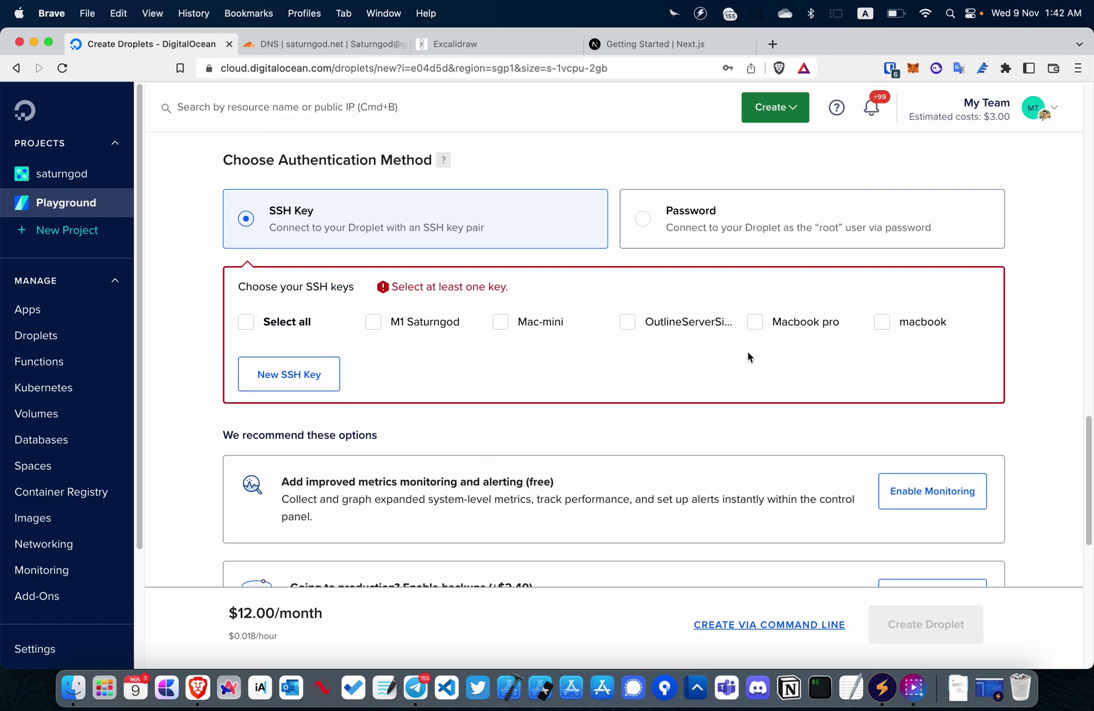
left_click(371, 323)
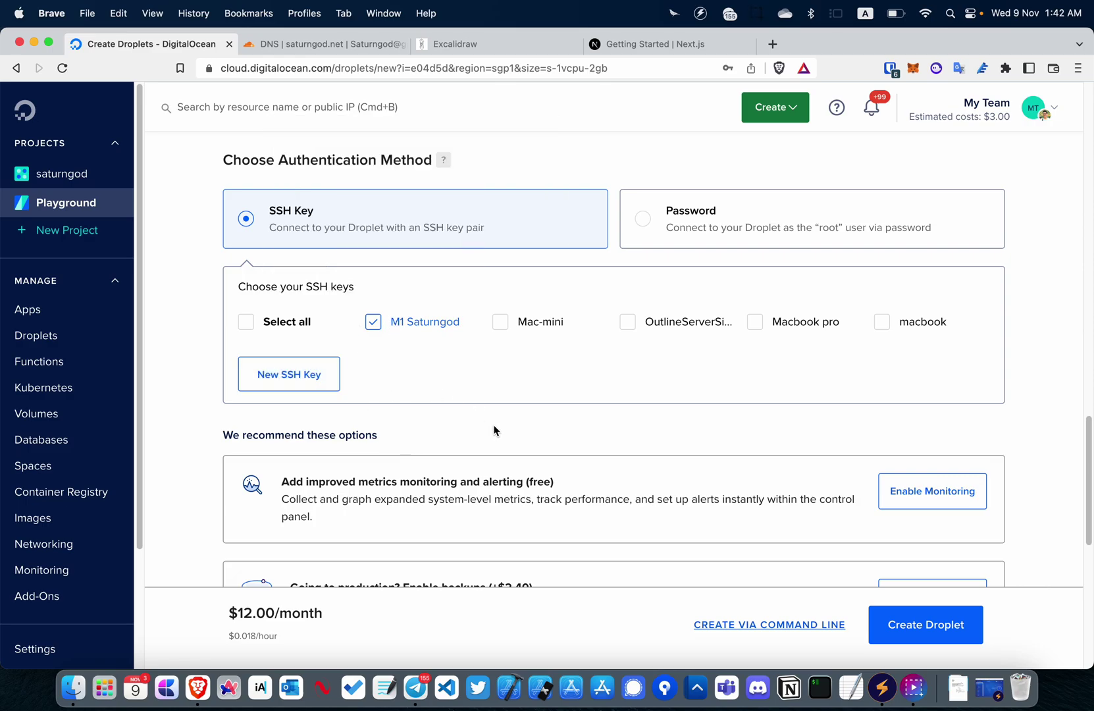
Step: Set the hostname to nextjs-app and create the Droplet
scroll(495, 430, "down", 5)
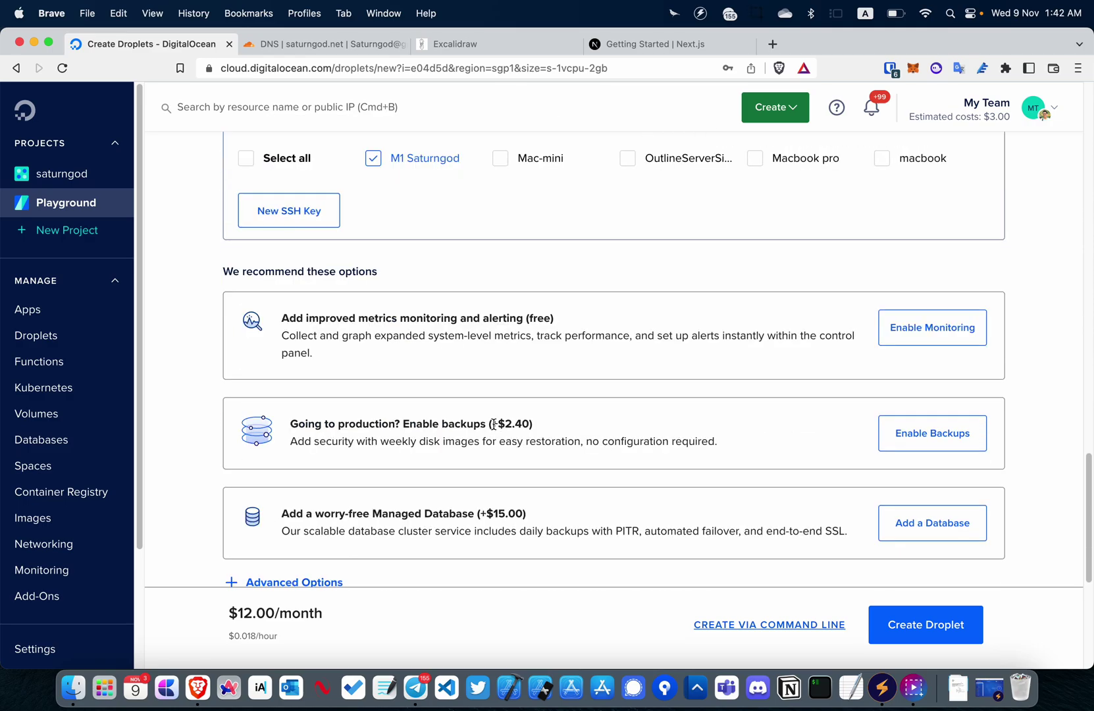
scroll(494, 425, "down", 5)
scroll(493, 425, "down", 5)
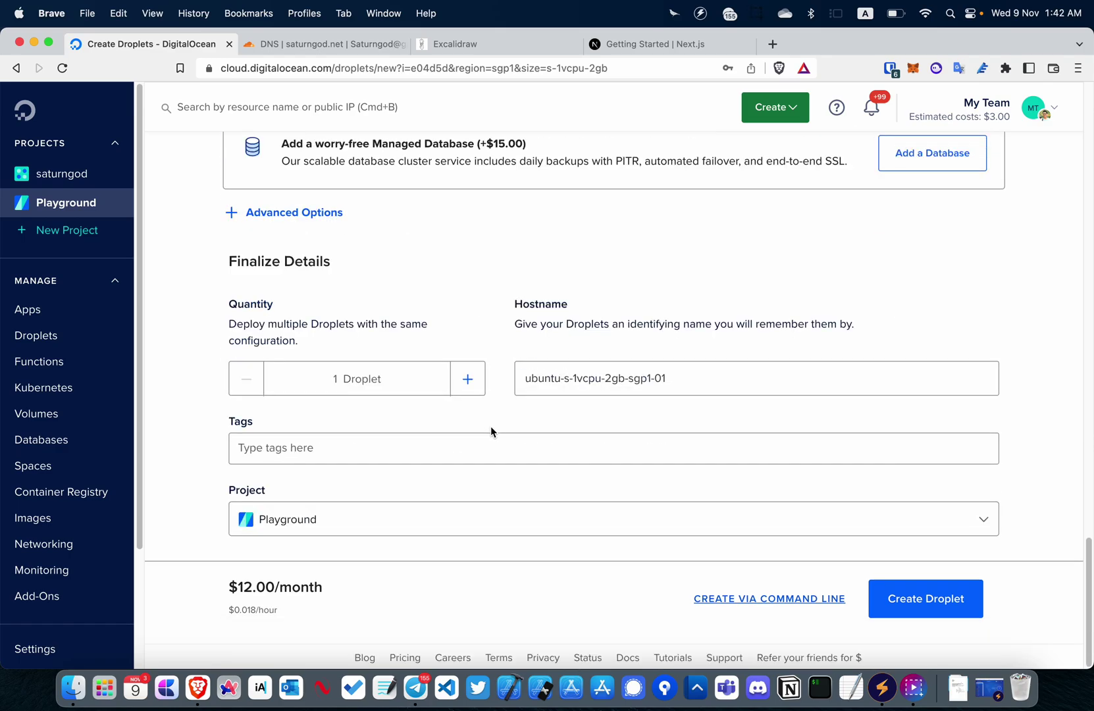
left_click_drag(689, 386, 520, 378)
type("dro")
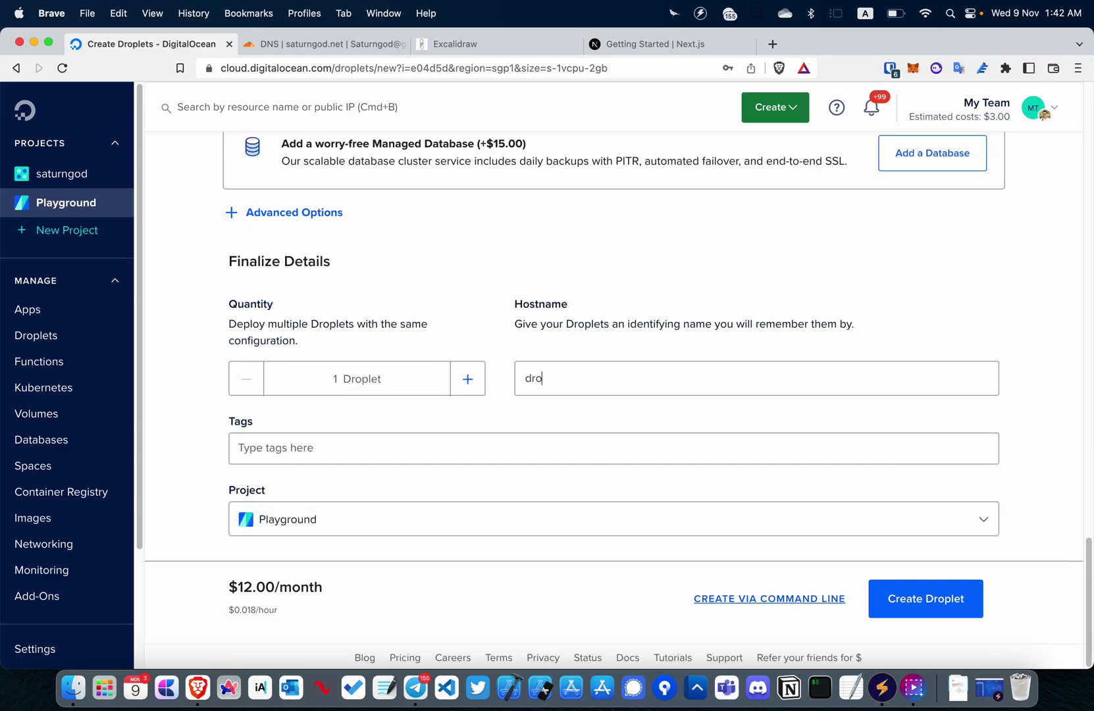
type("plet")
key("super+a")
type("nextjs-app")
left_click(944, 609)
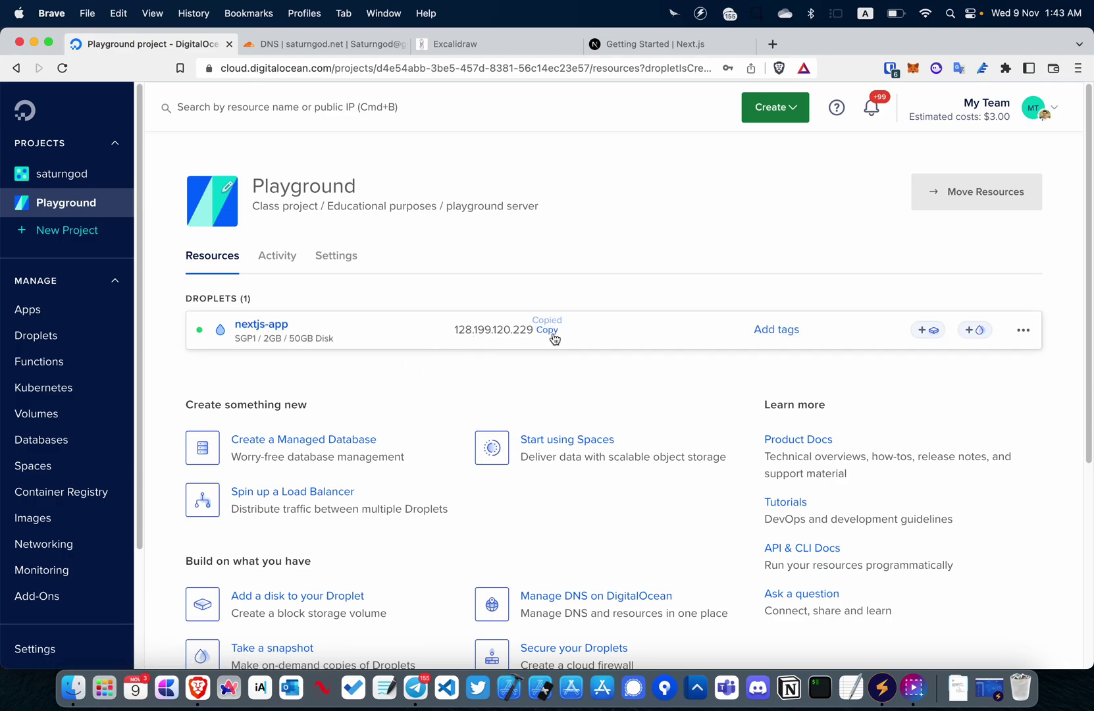
left_click(285, 327)
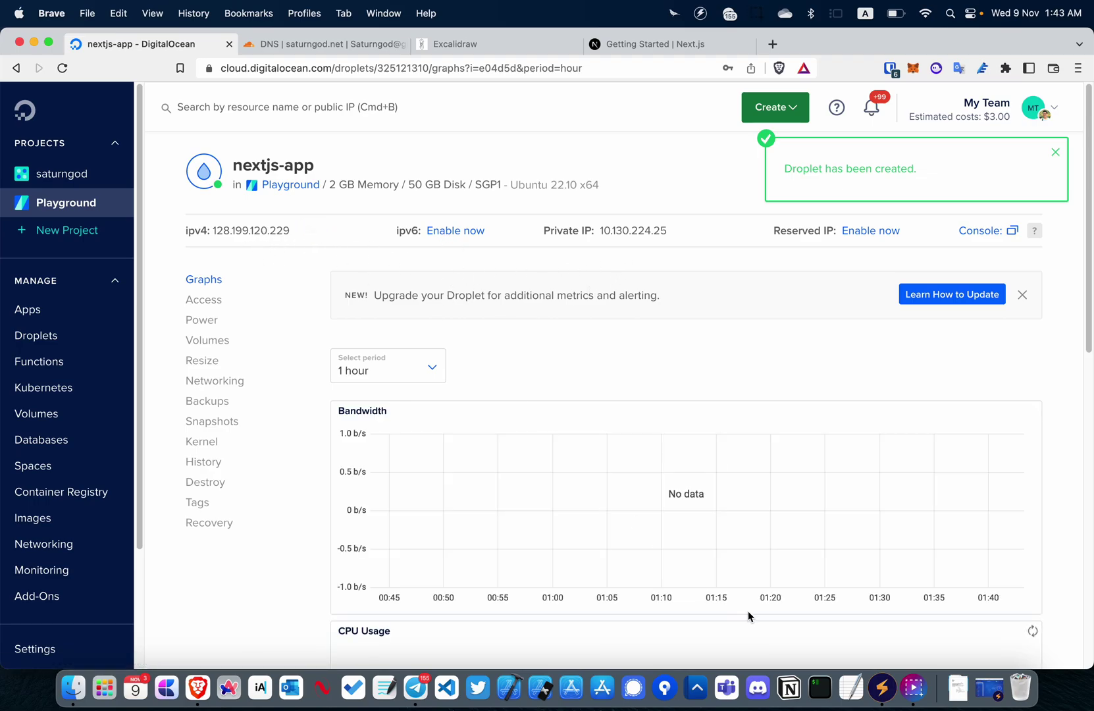
left_click(820, 687)
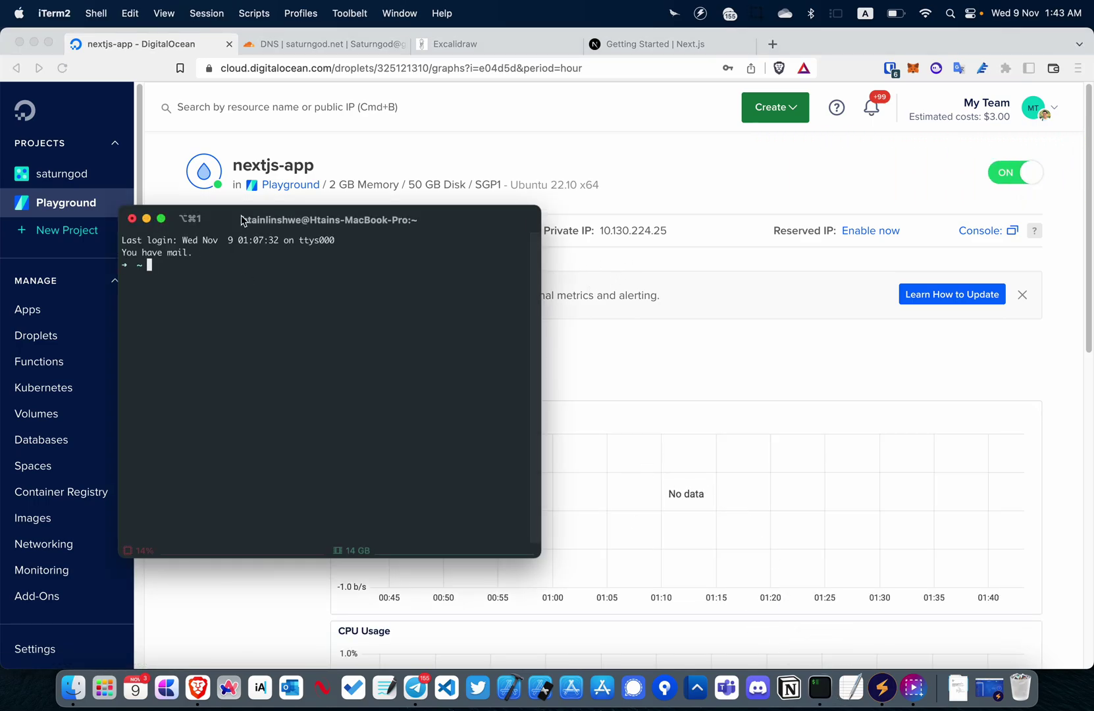
left_click_drag(310, 226, 688, 252)
type("ssh root")
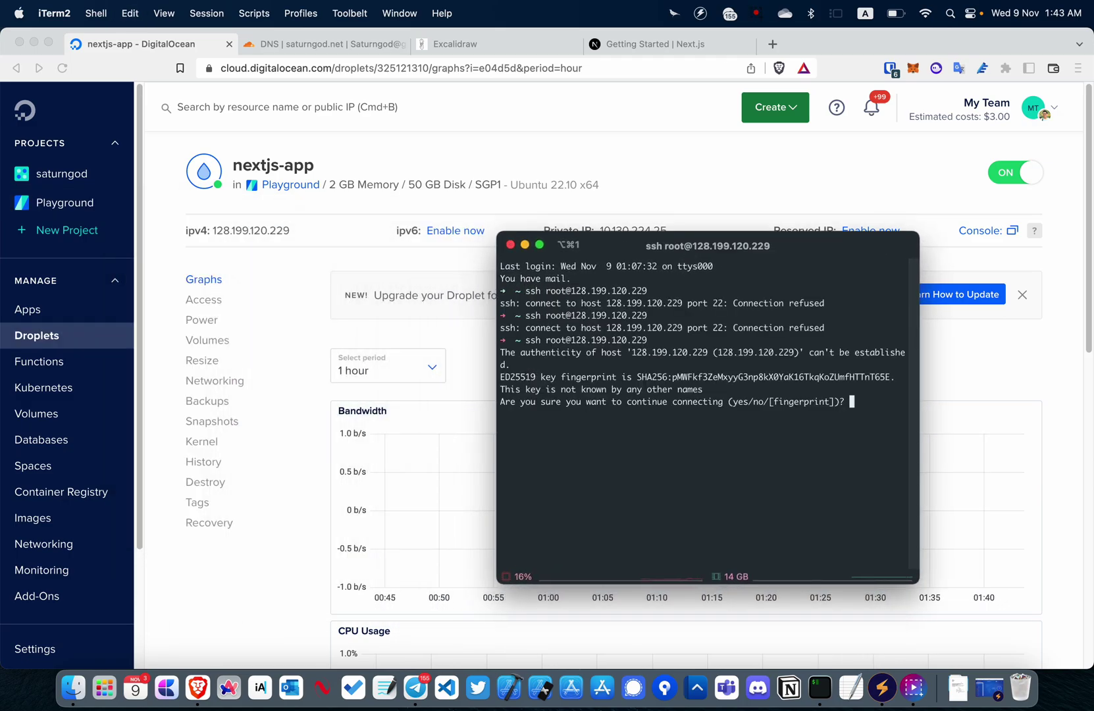
Step: Accept the server's host key with yes, and clear the terminal once logged in
type("yes")
key("Return")
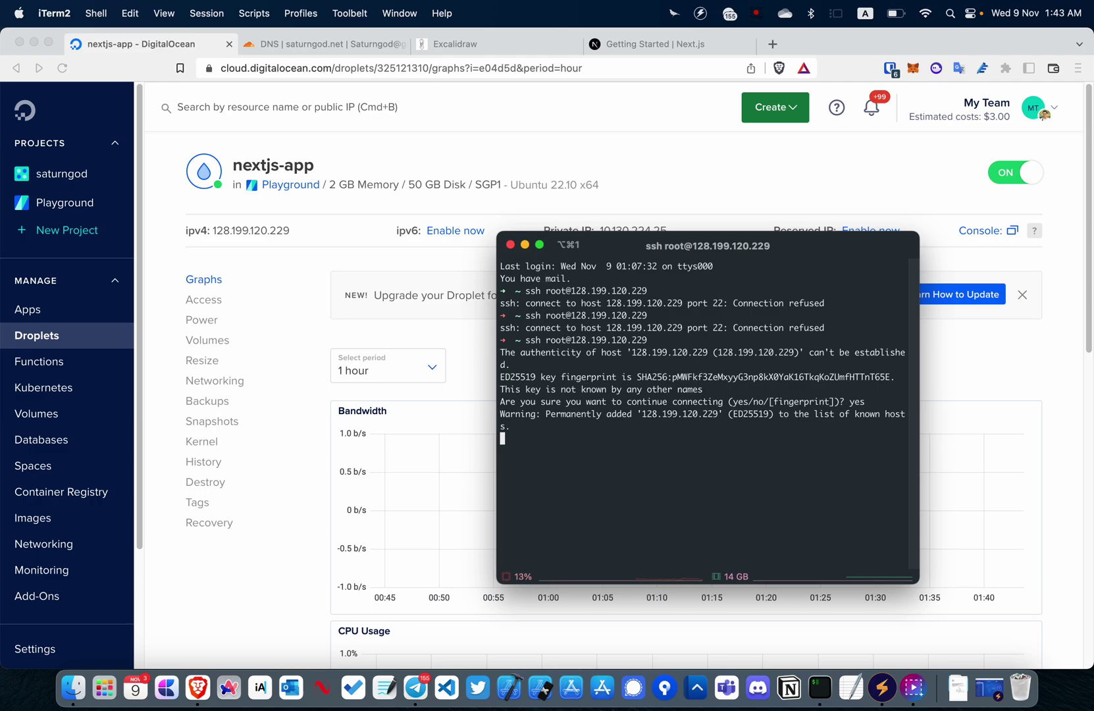
type("clear")
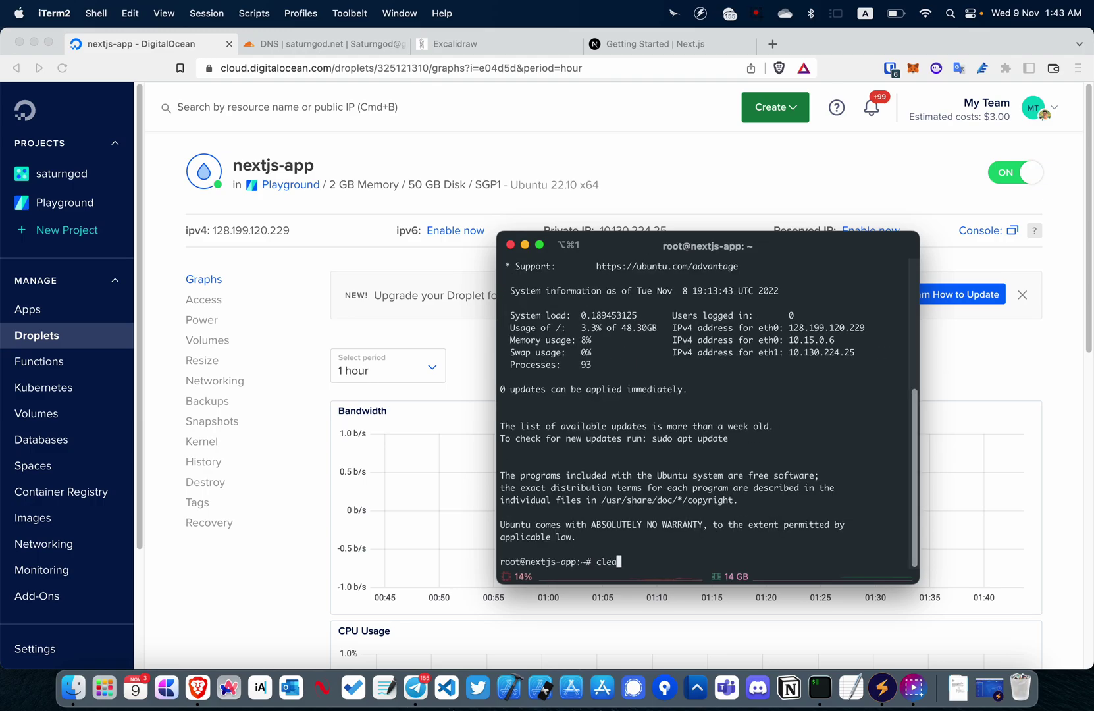
key("Return")
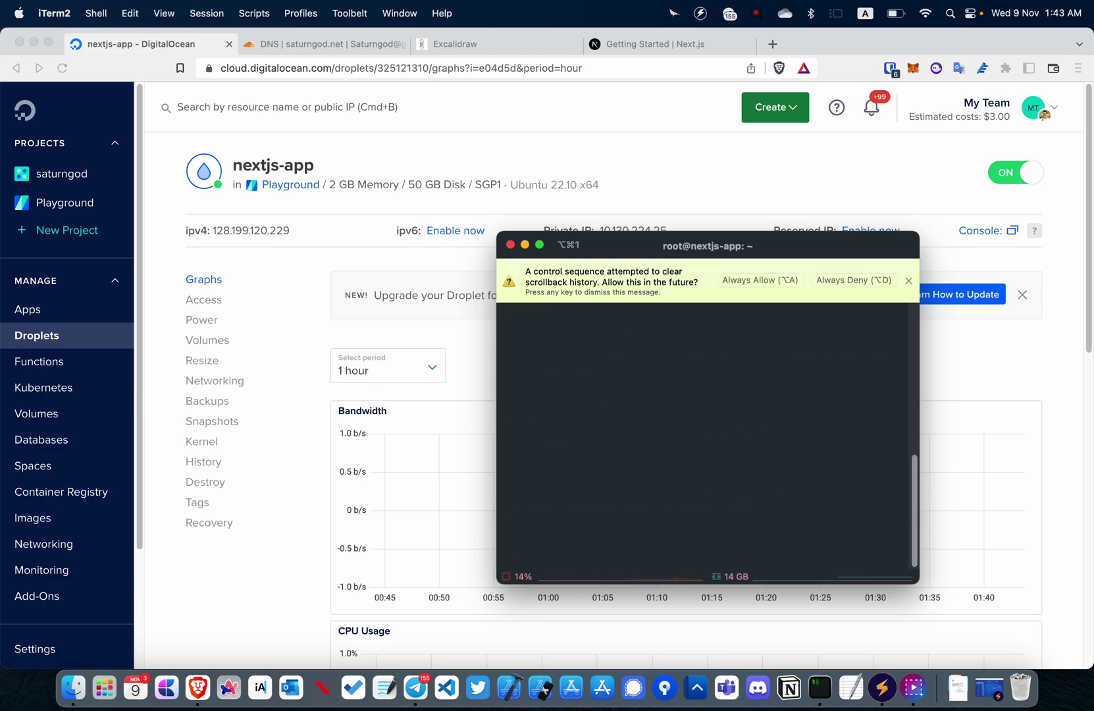
Step: Dismiss the terminal's scrollback notice and open Caddy's Debian, Ubuntu, Raspbian install documentation in a new browser tab
left_click(908, 281)
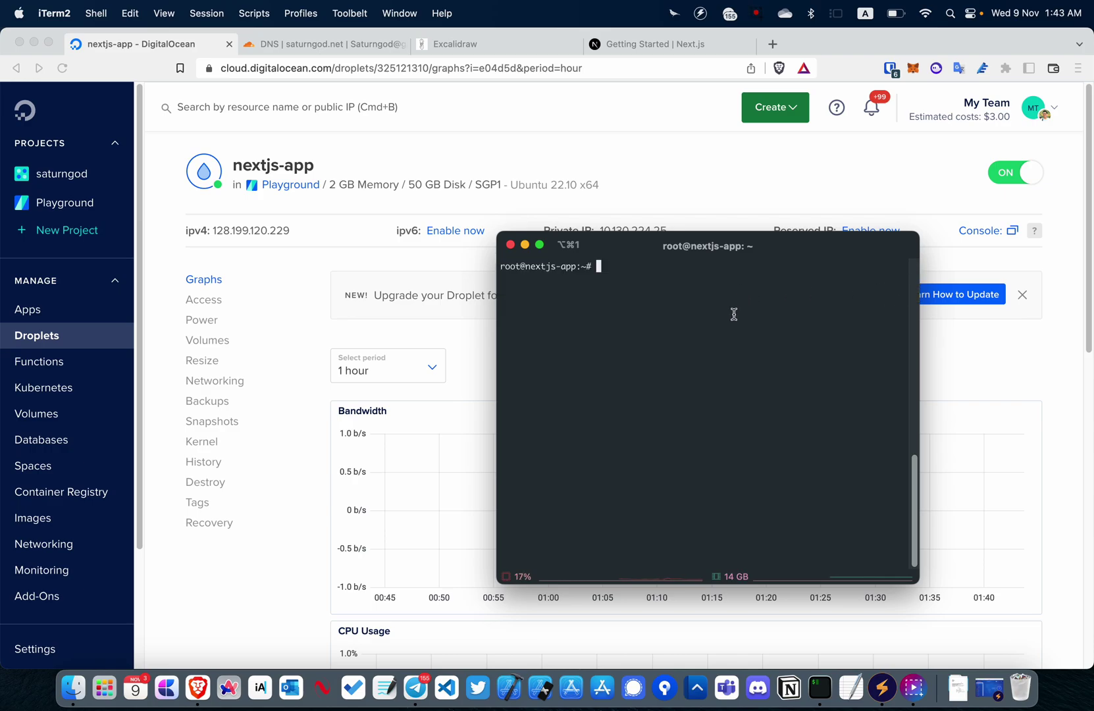
left_click(604, 146)
key("cmd+t")
type("a")
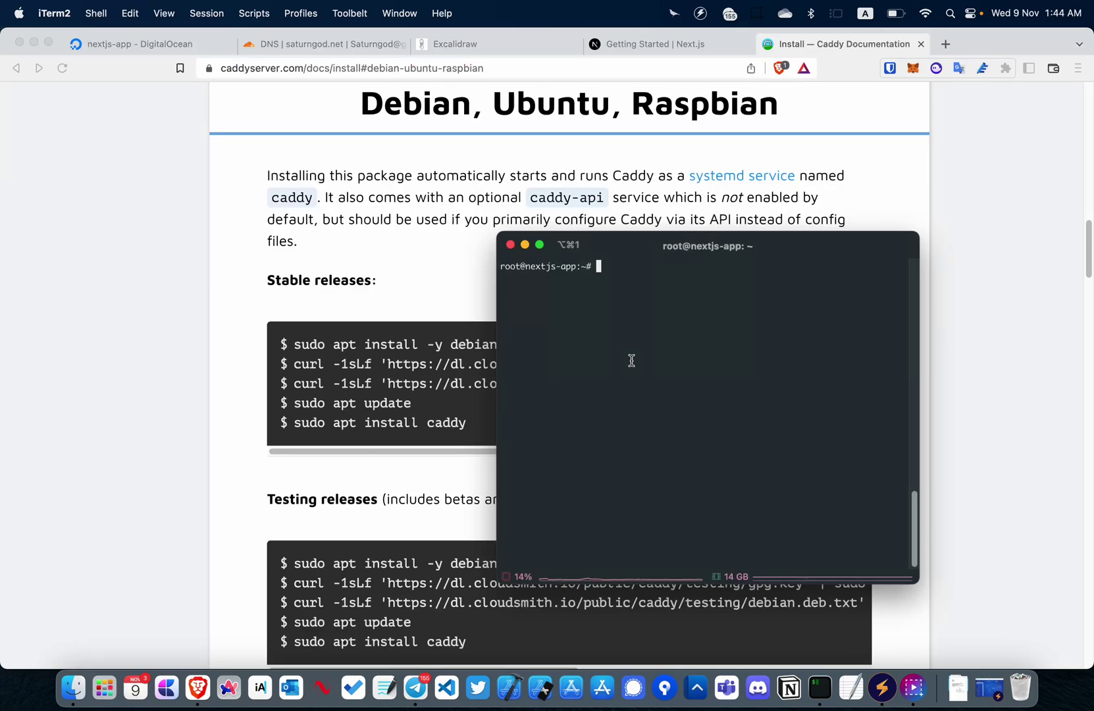
Step: Refresh the Droplet's package lists with sudo apt update, and upgrade its packages with sudo apt upgrade, accepting the upgrade
type("sudo apt update")
key("Return")
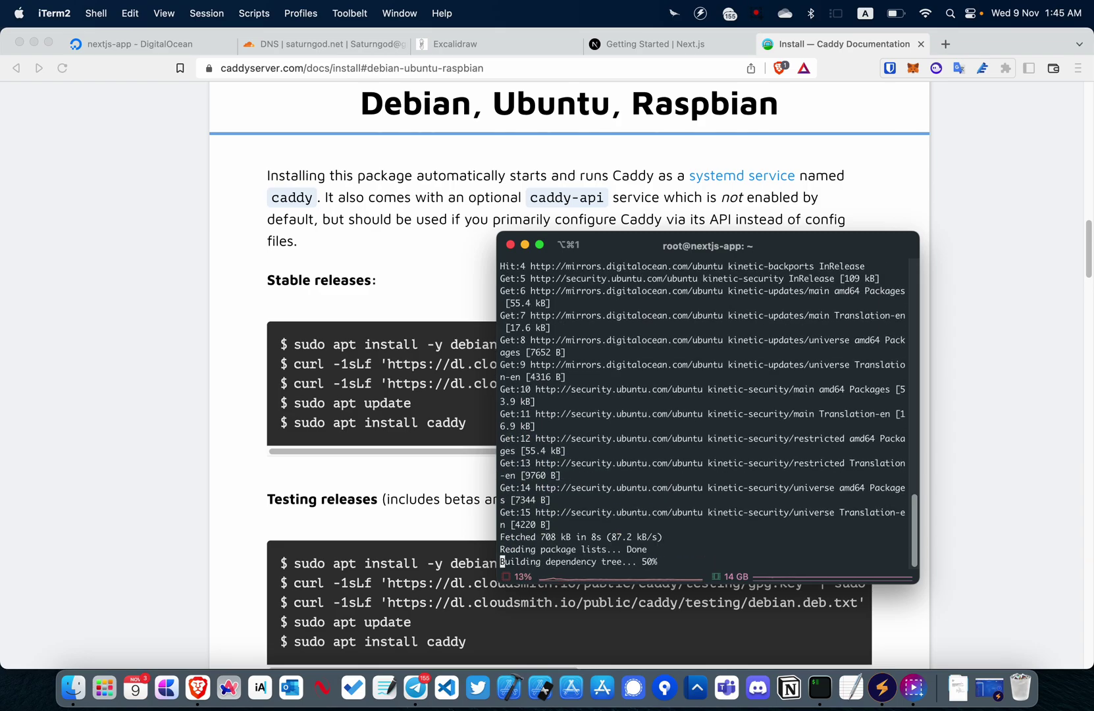
type("sud")
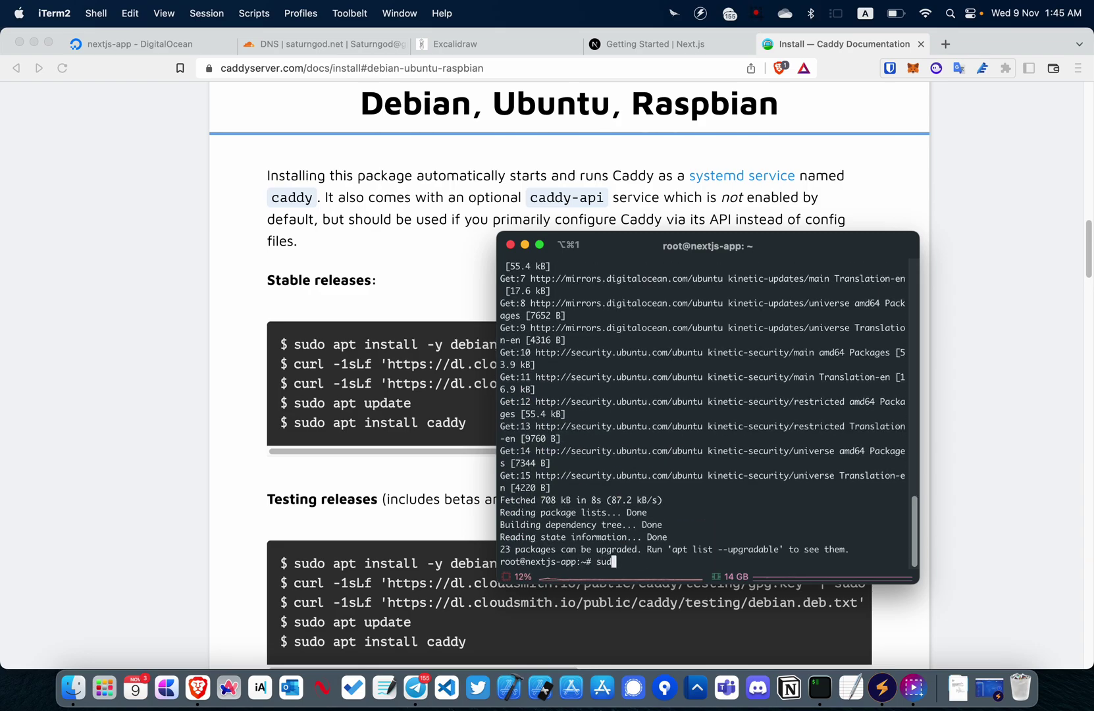
type("o apt upgrade")
key("Return")
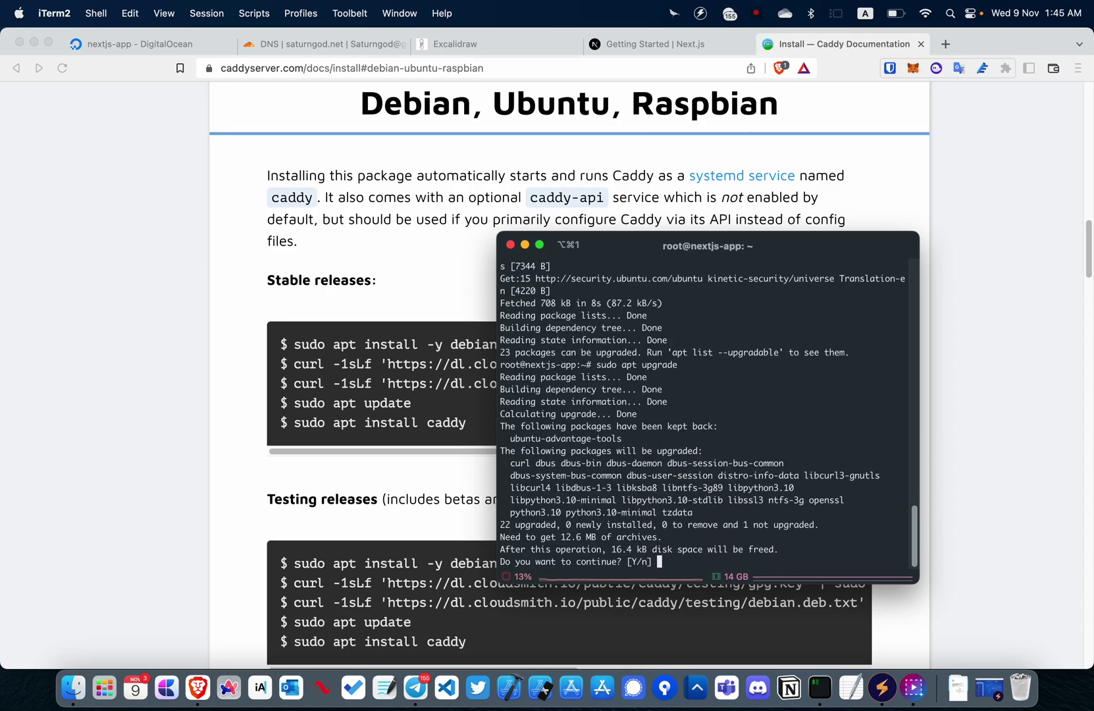
key("Return")
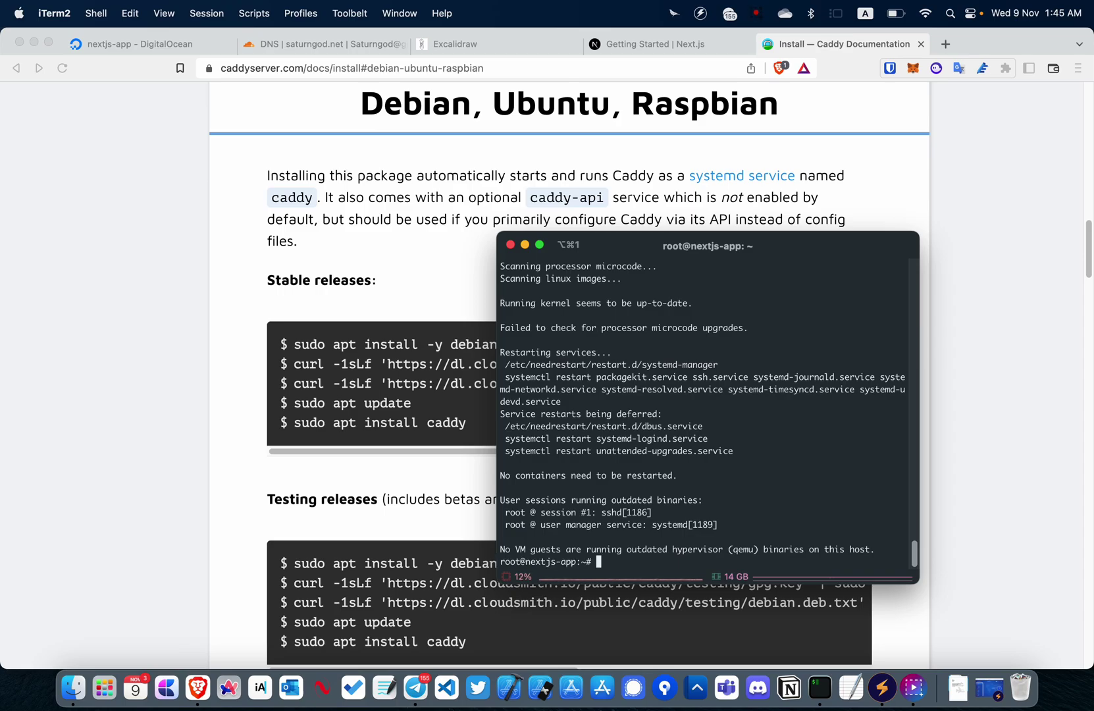
Step: Copy Caddy's first stable-release command and run it on the Droplet to install debian-keyring, debian-archive-keyring and apt-transport-https
left_click(285, 364)
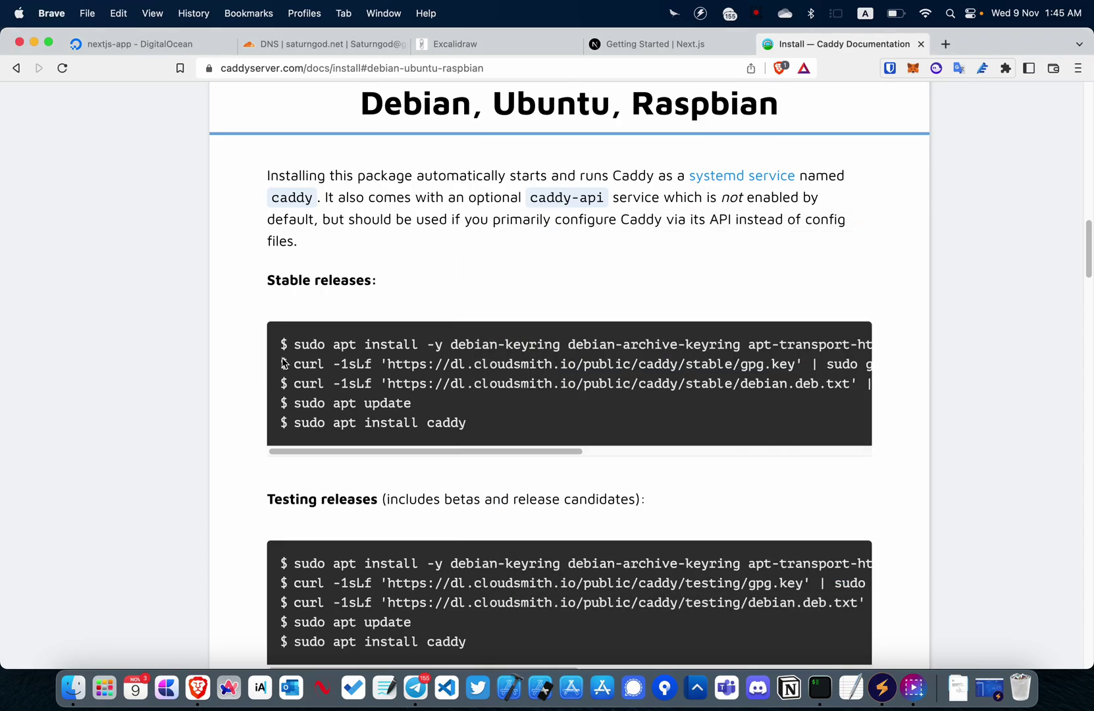
left_click_drag(295, 349, 935, 346)
key("super+c")
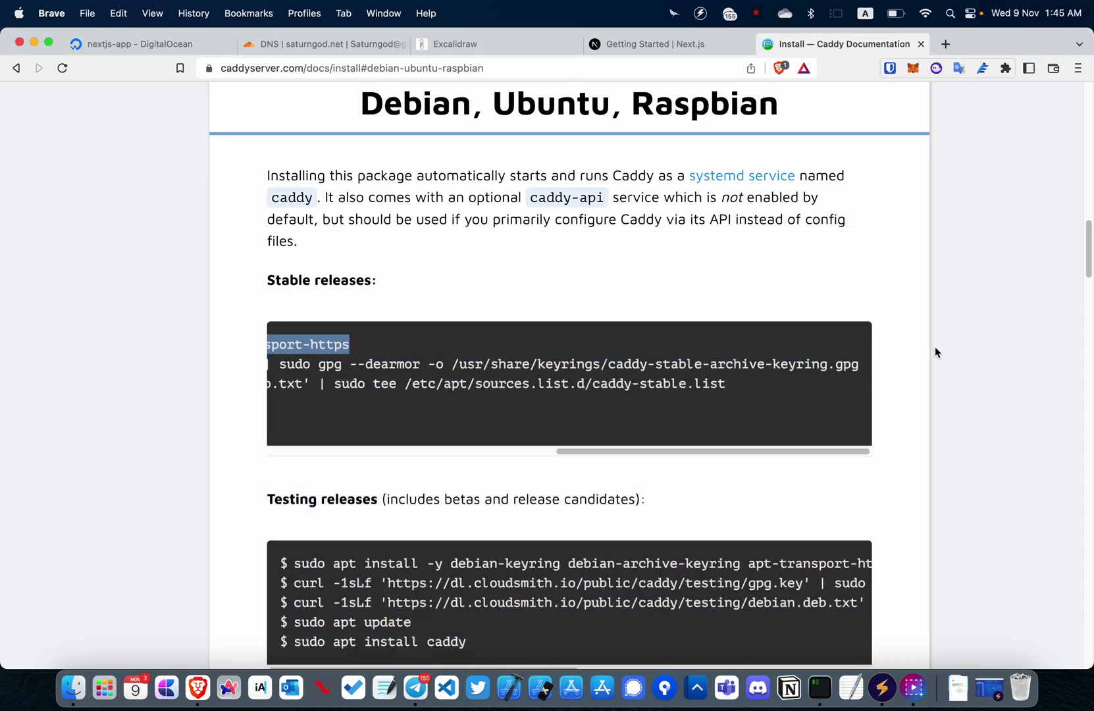
left_click_drag(725, 452, 416, 478)
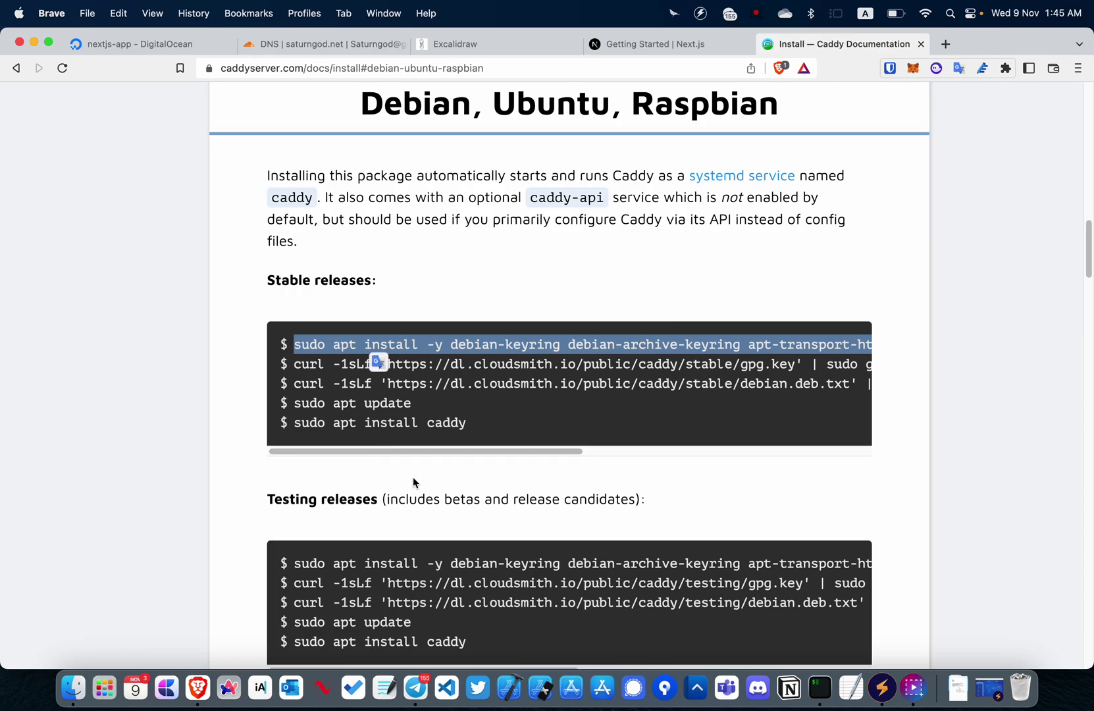
left_click(820, 688)
key("super+v")
key("Return")
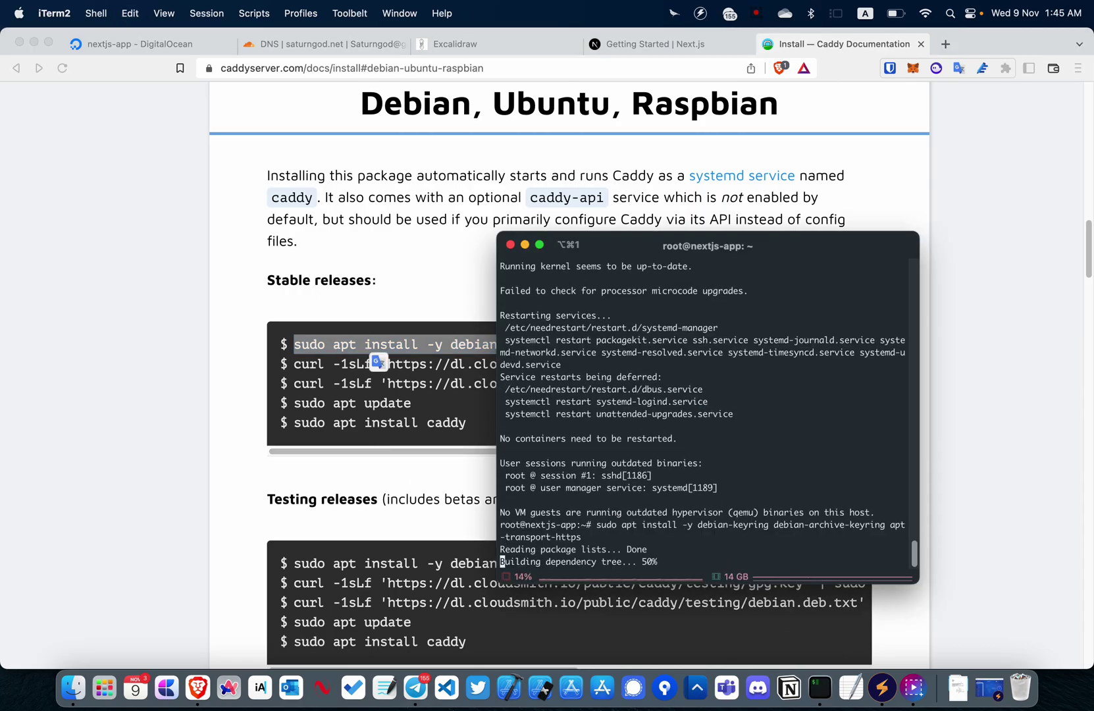
Step: Close the service-restart prompt and run the documentation's curl command that saves Caddy's stable GPG key to /usr/share/keyrings/caddy-stable-archive-keyring.gpg
left_click(302, 369)
left_click_drag(294, 364, 914, 365)
key("super+c")
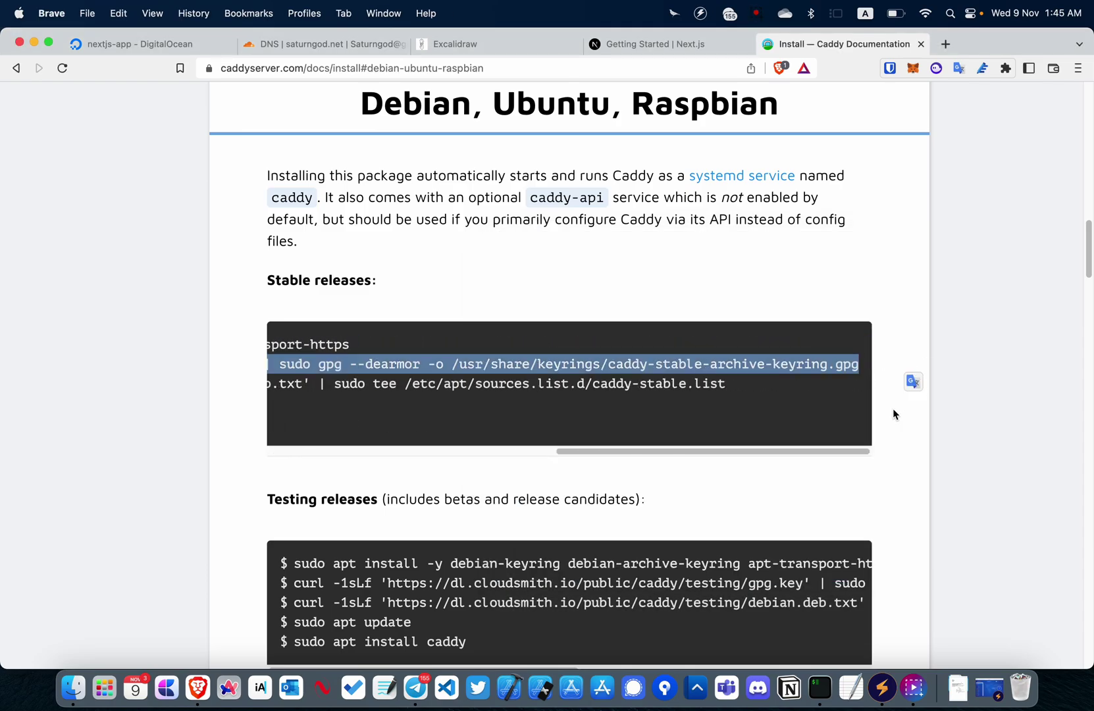
scroll(772, 457, "left", 5)
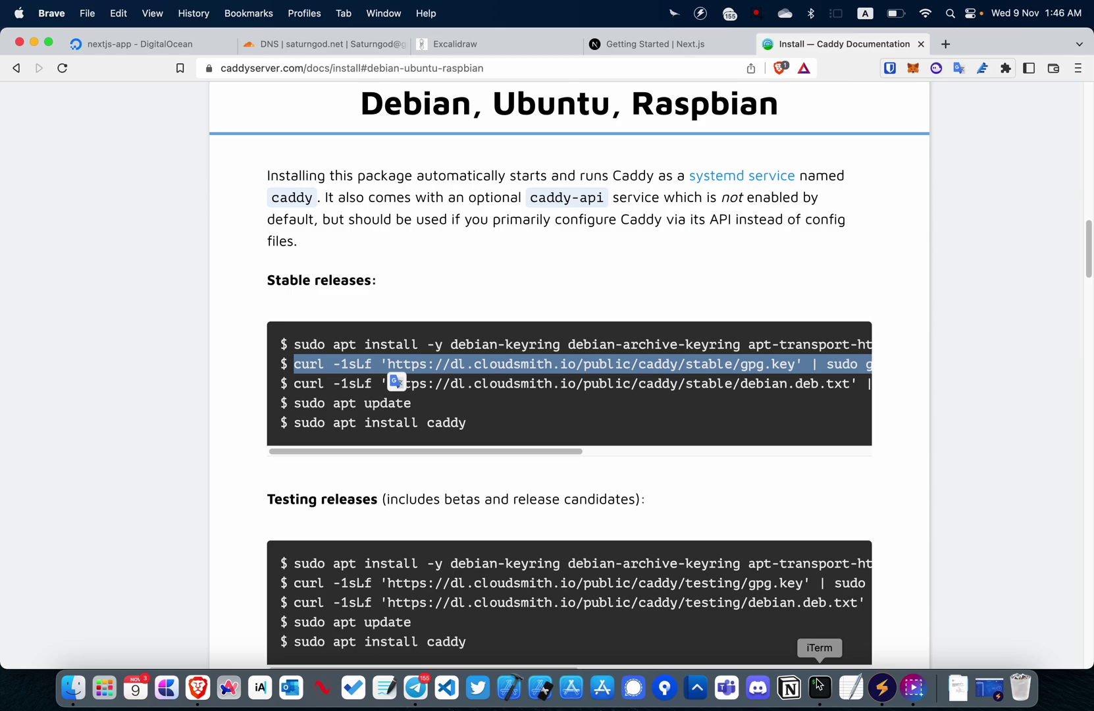
left_click(820, 688)
key("Tab")
key("Return")
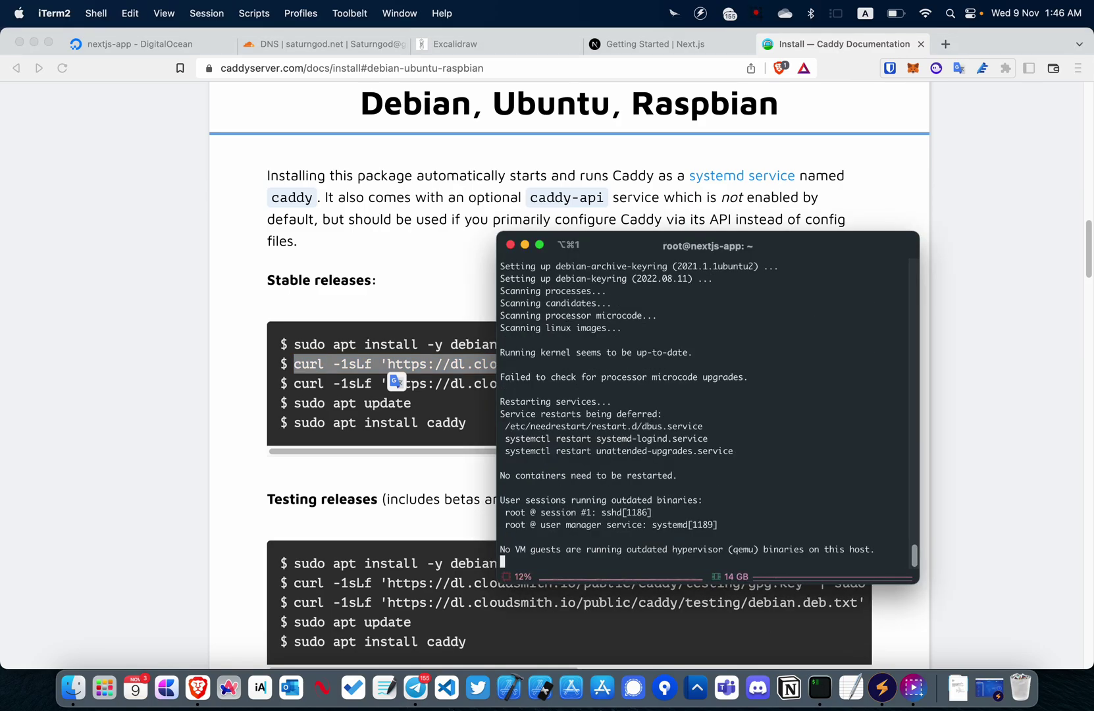
key("super+v")
key("Return")
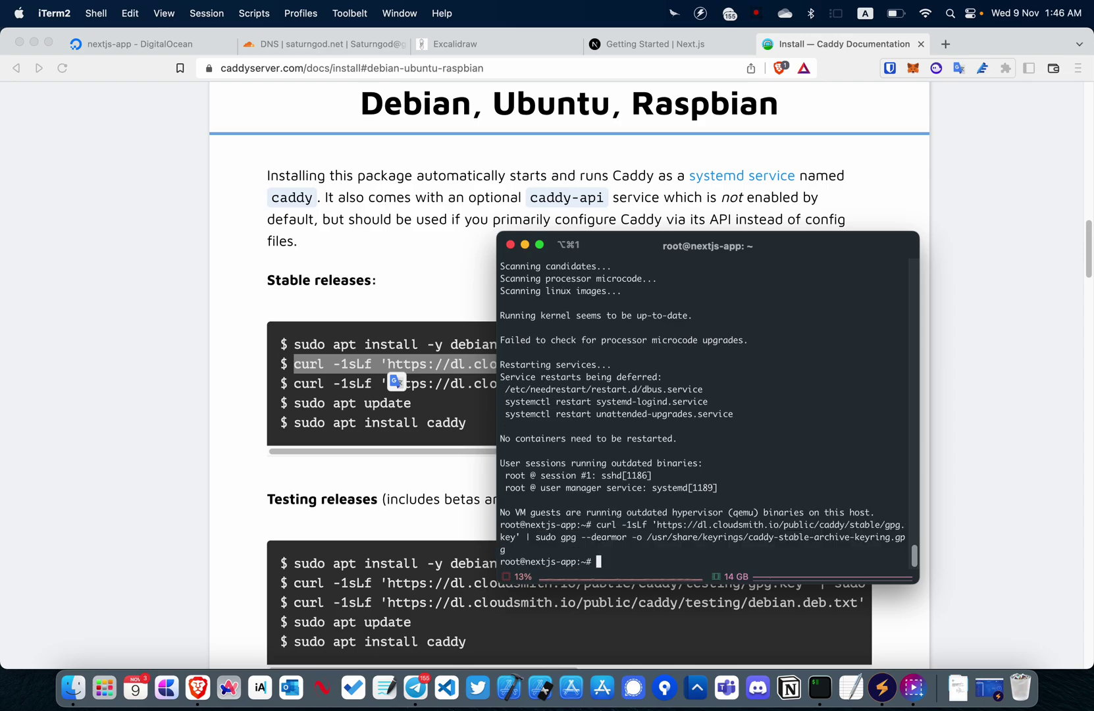
Step: Copy and run the curl command that adds Caddy's stable repository to /etc/apt/sources.list.d/caddy-stable.list
left_click(292, 408)
left_click_drag(295, 384, 898, 387)
key("super+c")
left_click(819, 688)
key("super+v")
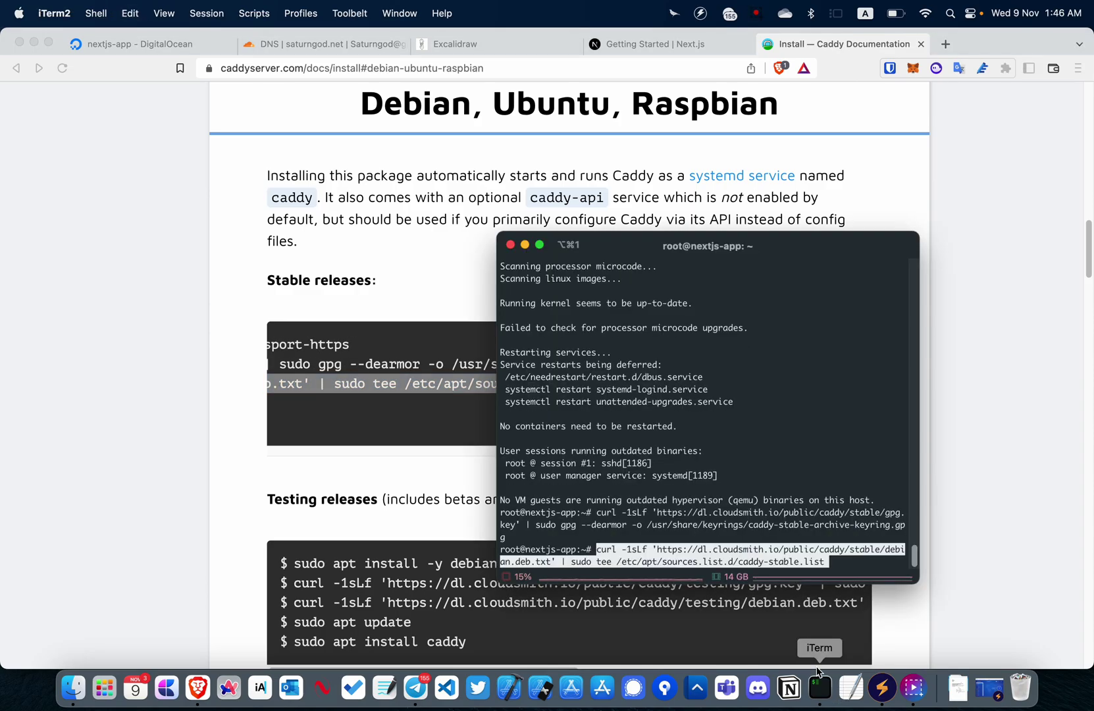
key("Return")
Step: Reload the Droplet's package lists with sudo apt update after adding the Caddy repository
left_click(399, 413)
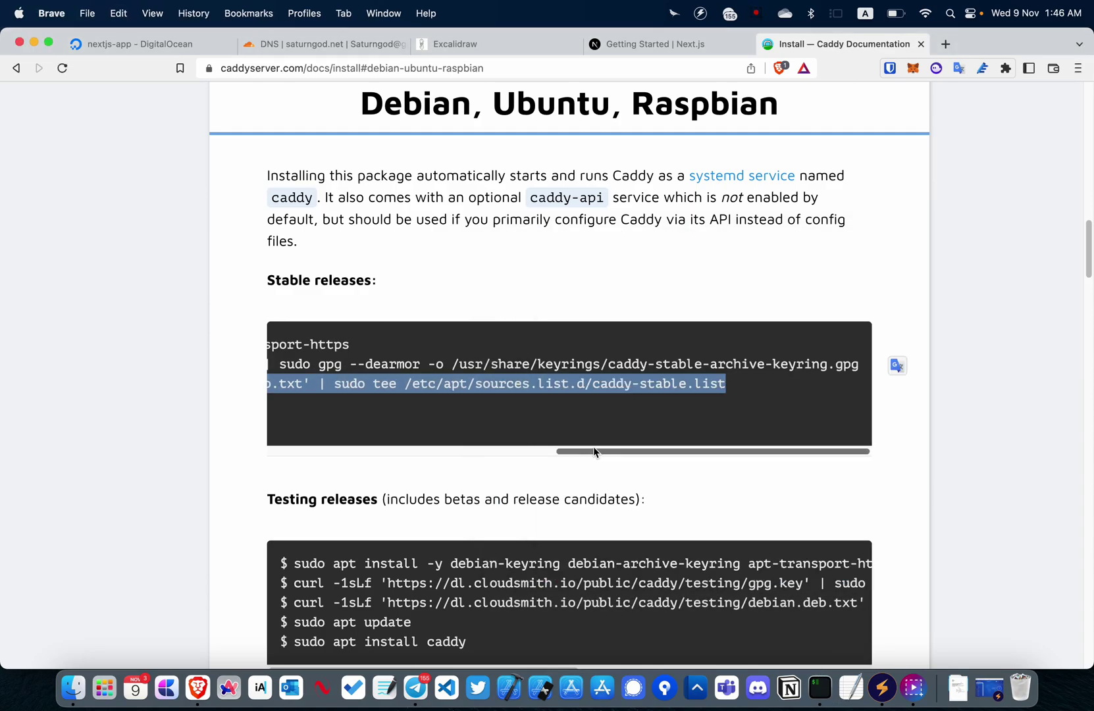
scroll(387, 451, "left", 5)
left_click_drag(388, 451, 266, 450)
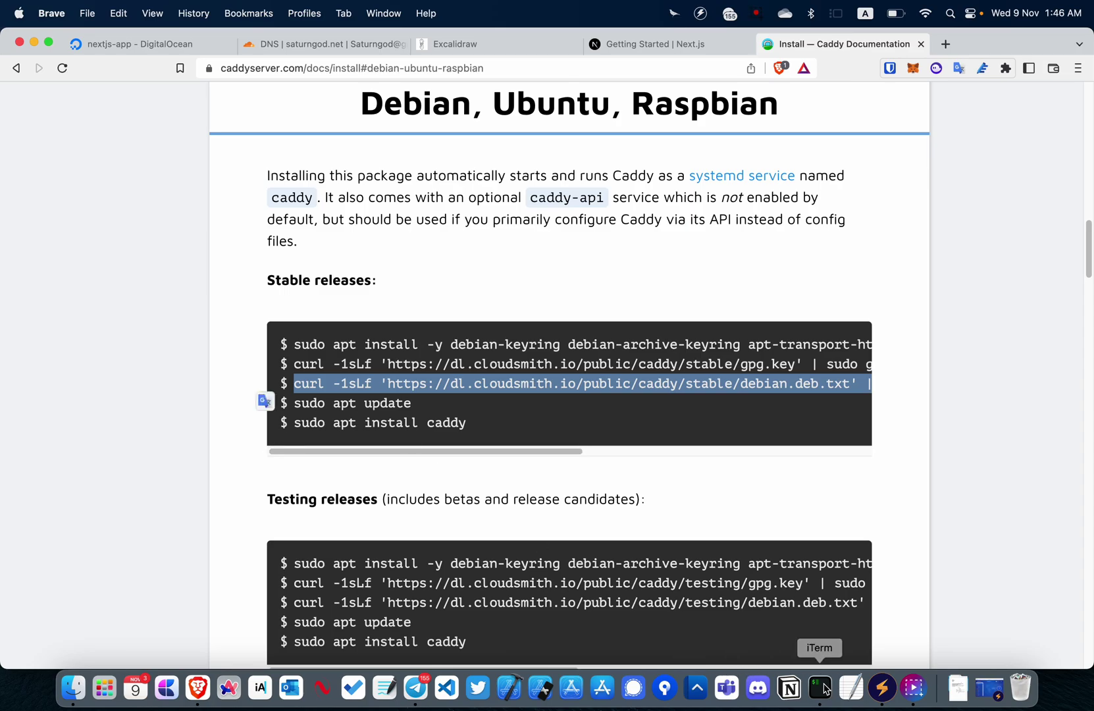
left_click(820, 688)
type("sudo apt ")
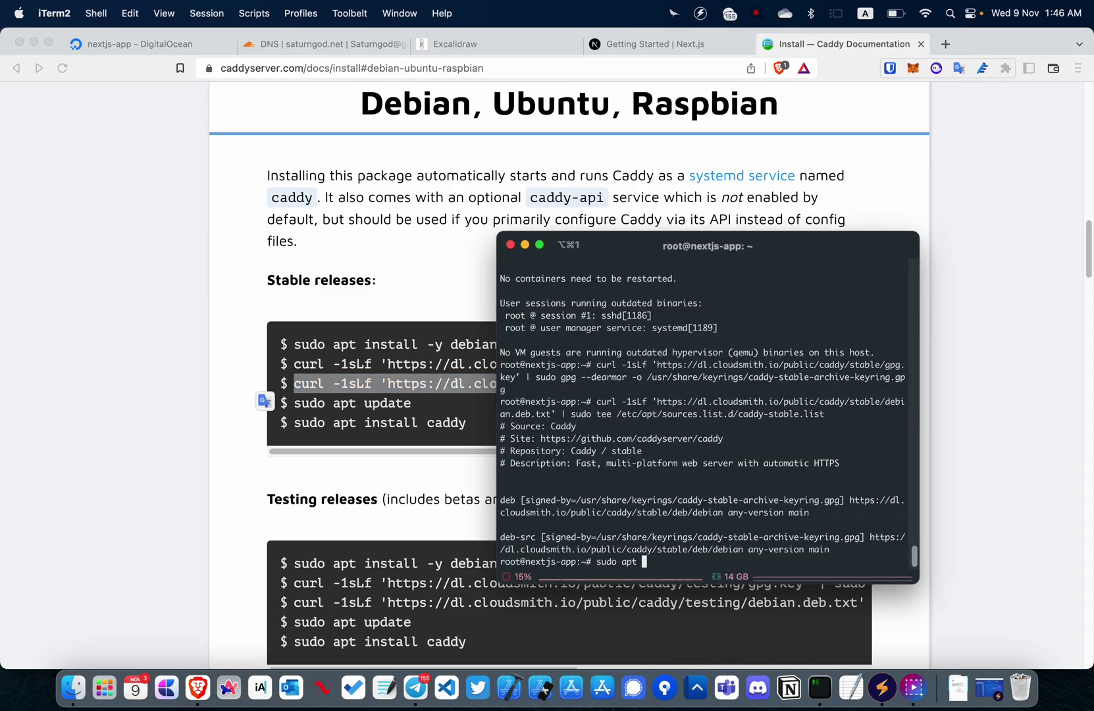
type("update")
key("Return")
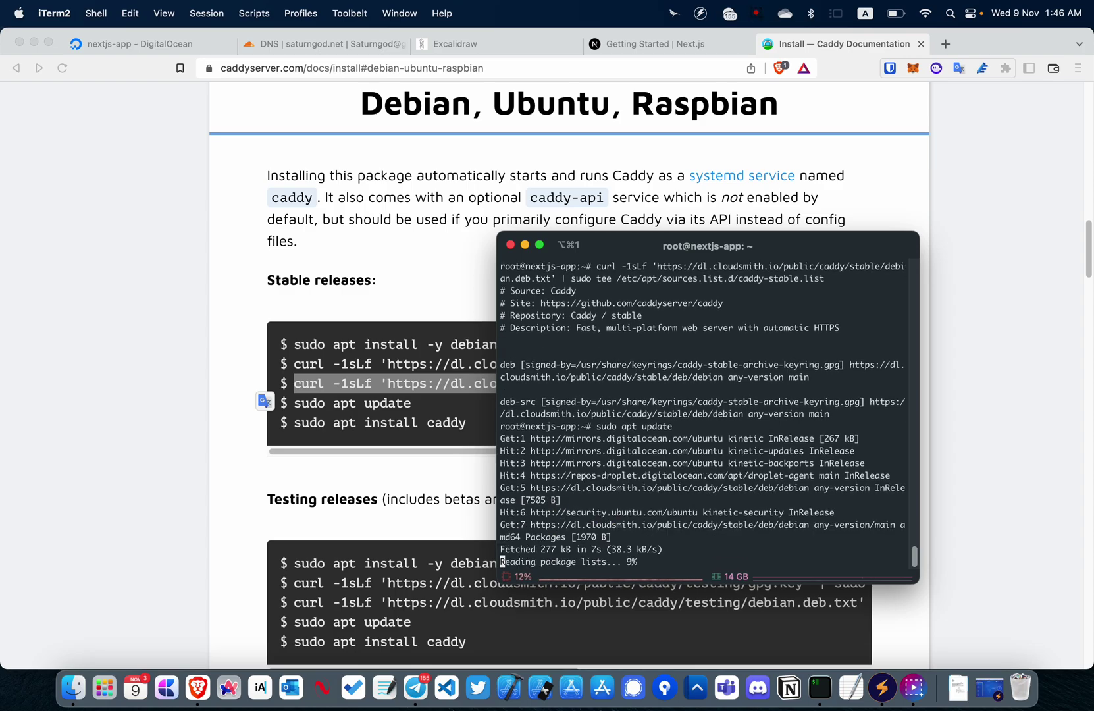
Step: Install Caddy with sudo apt install caddy and close the service-restart prompt without selecting any service
type("sudo apt install caddy")
key("Return")
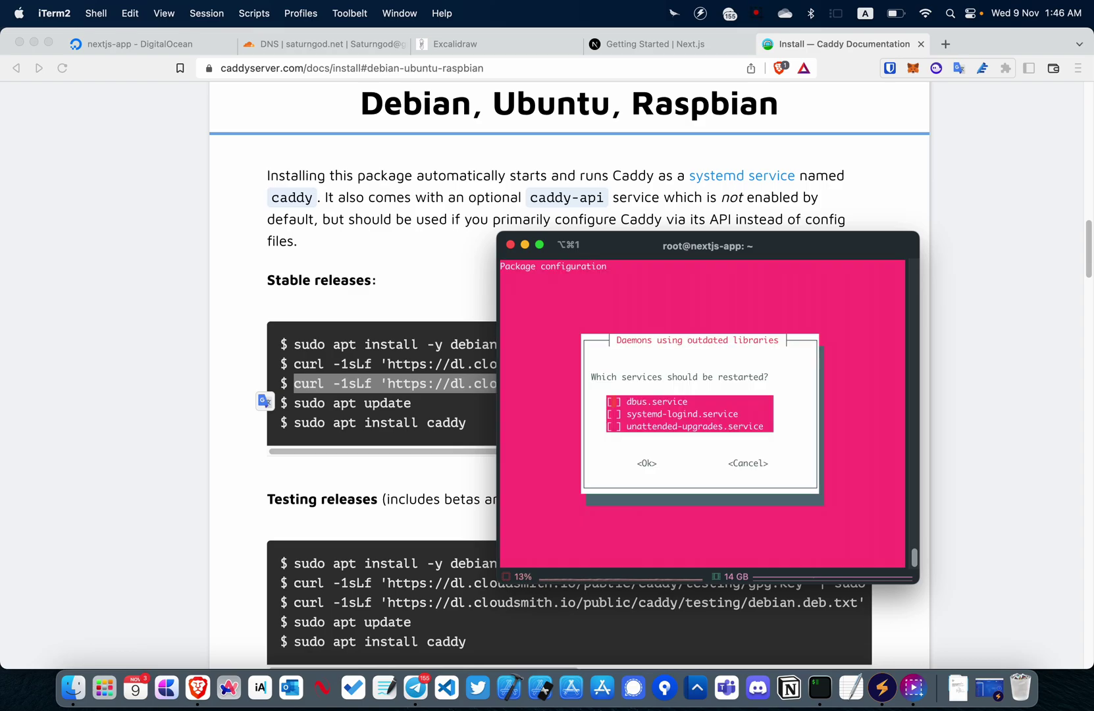
key("Tab")
key("Return")
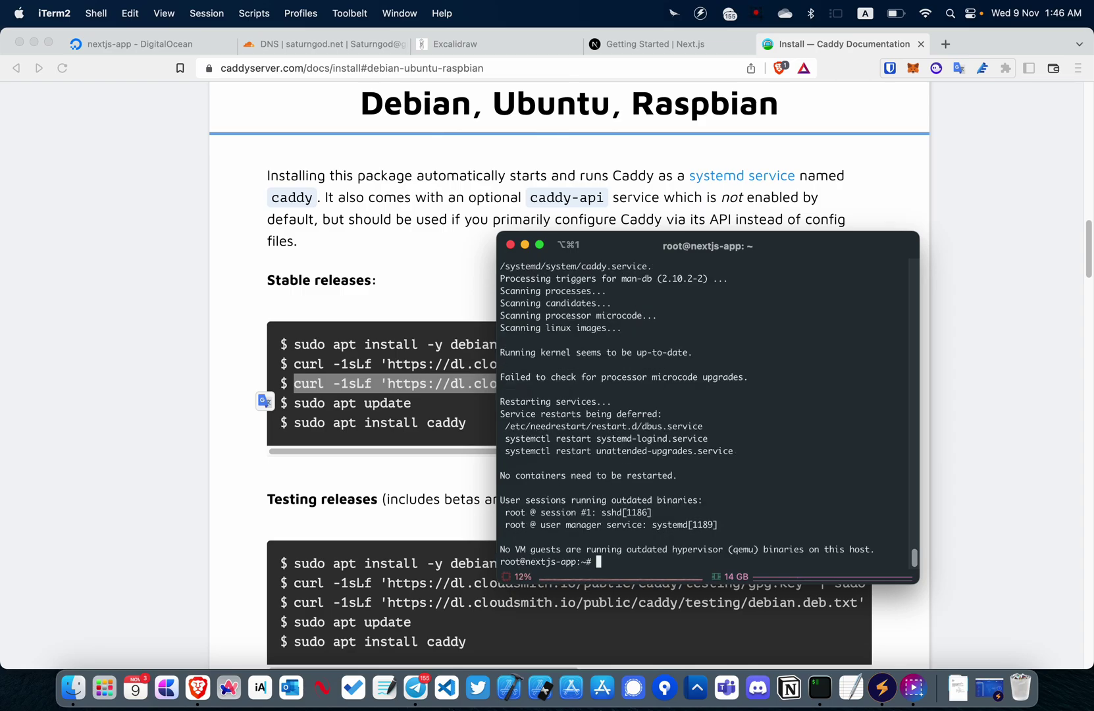
Step: Check the Caddy service with service caddy status, leave the status view and clear the terminal
type("service caddy status")
key("Return")
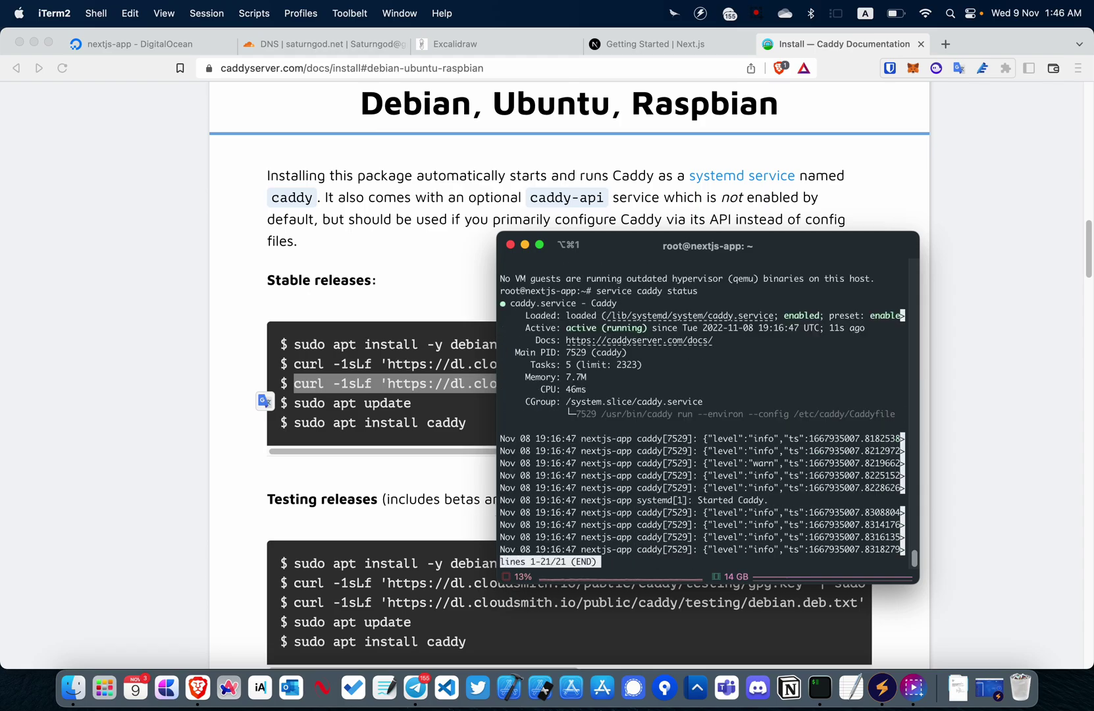
type("q")
type("clear")
key("Return")
Step: Copy the nextjs-app Droplet's IPv4 address from DigitalOcean and load 128.199.120.229 in a new browser tab
left_click(147, 45)
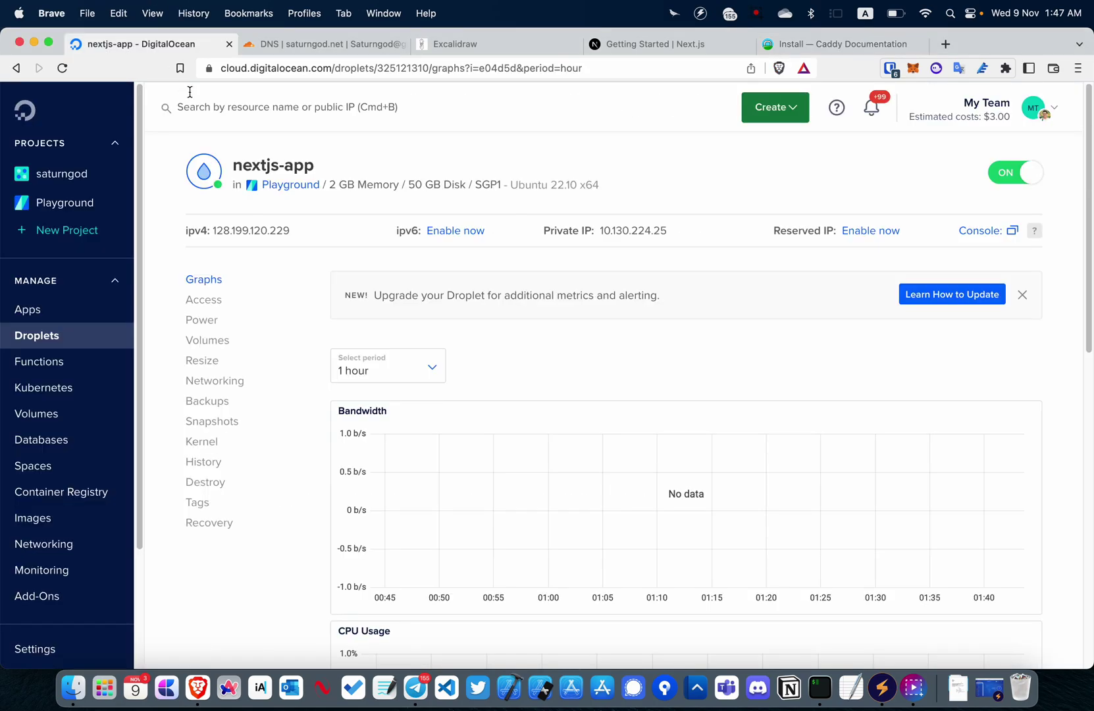
left_click(310, 232)
key("super+t")
key("super+v")
key("Return")
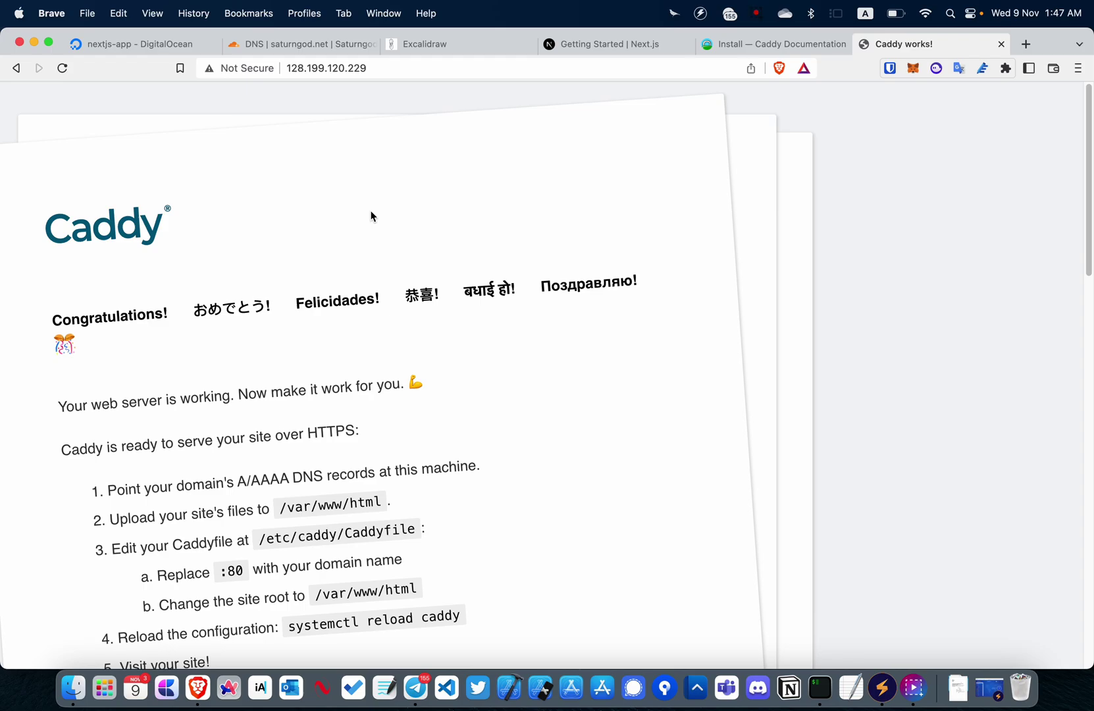
Step: Try to recolor the Digital Ocean Droplet and Caddy items purple in the Excalidraw list, and restore the black stroke
left_click(462, 46)
double_click(478, 196)
left_click_drag(492, 212, 382, 196)
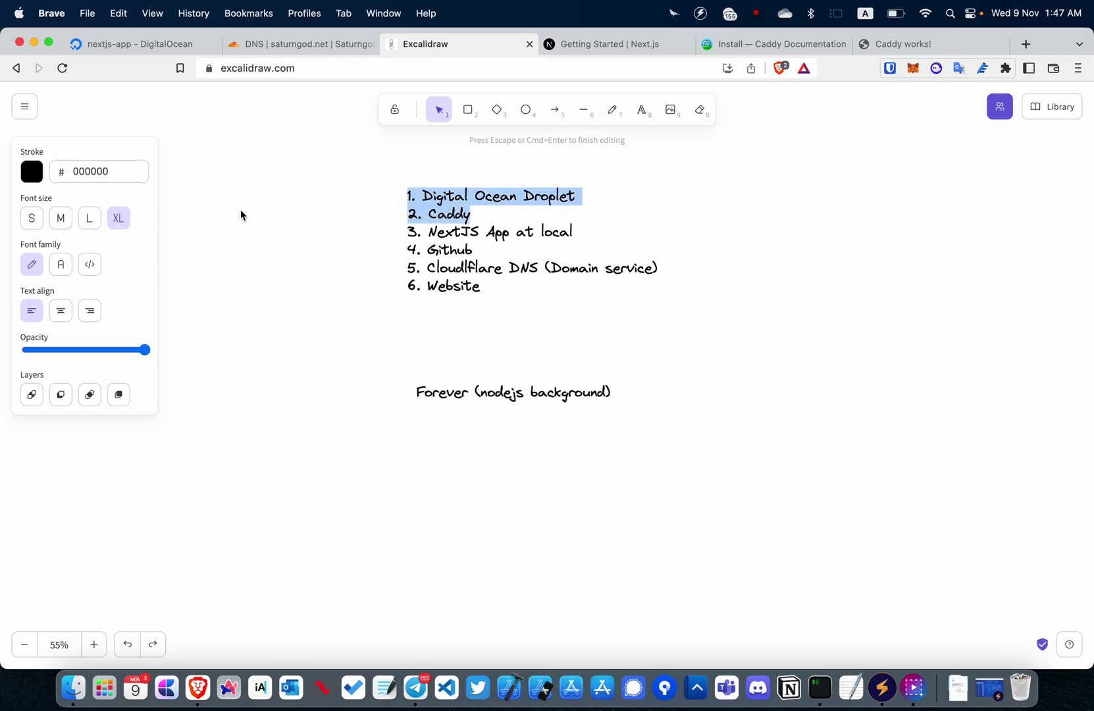
left_click(38, 175)
left_click(91, 210)
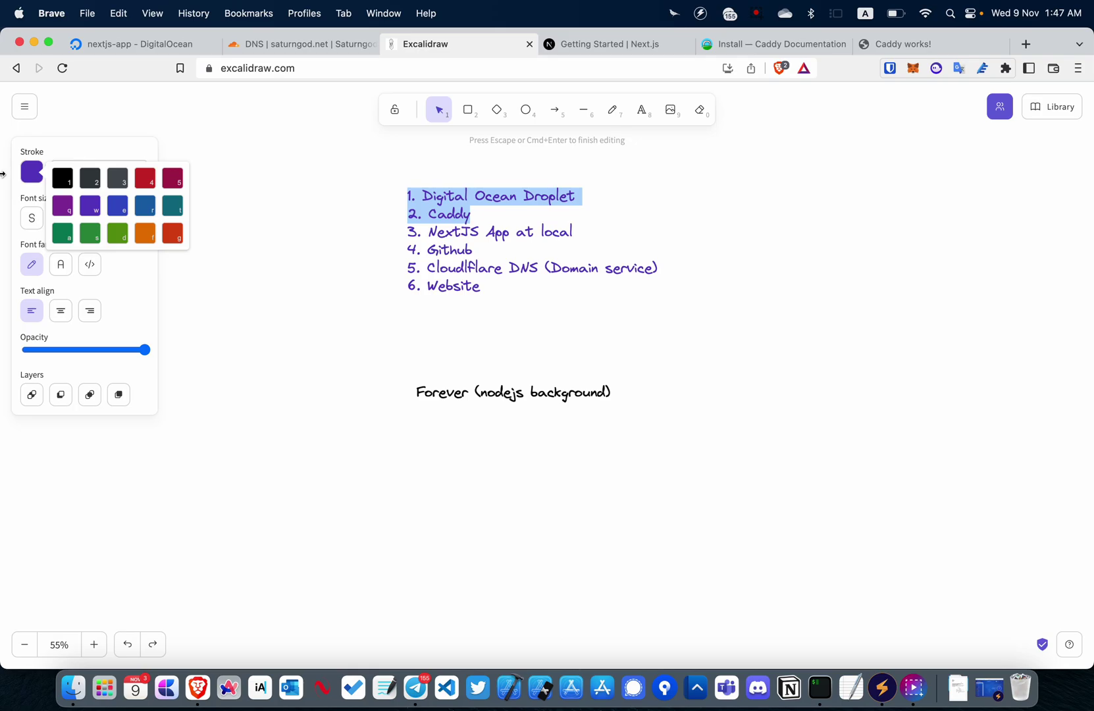
left_click(73, 189)
left_click(392, 247)
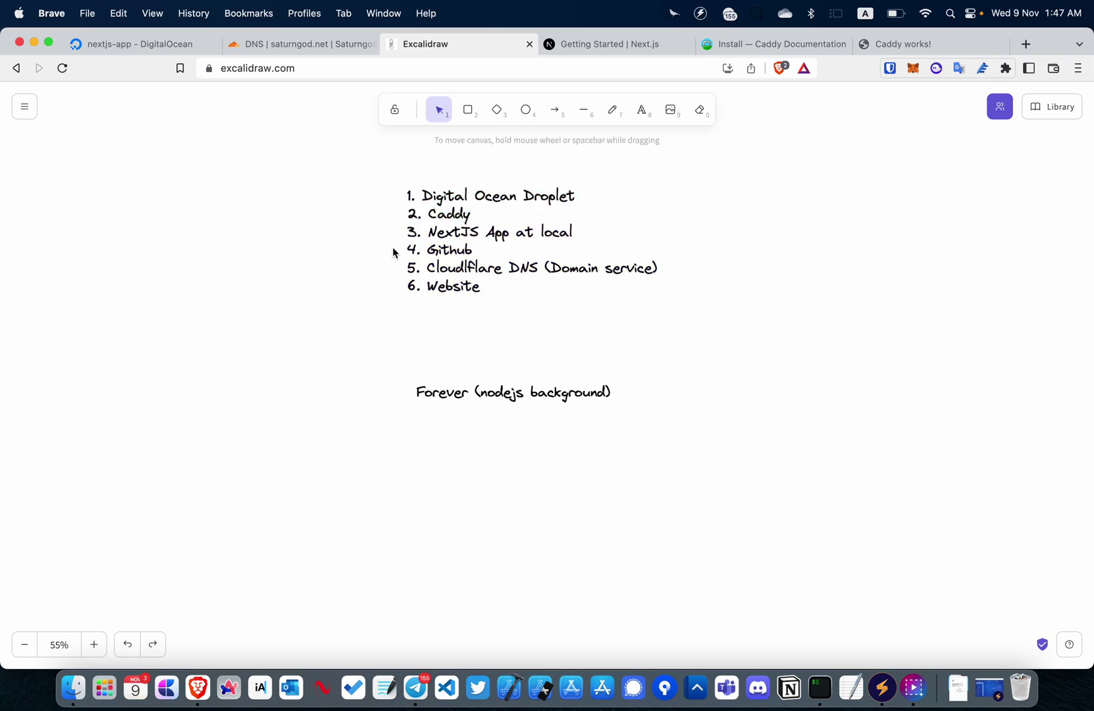
left_click(474, 243)
double_click(474, 242)
left_click(341, 237)
Step: Copy npx create-next-app@latest from the Next.js Getting Started page and open a new local iTerm2 window
left_click(604, 39)
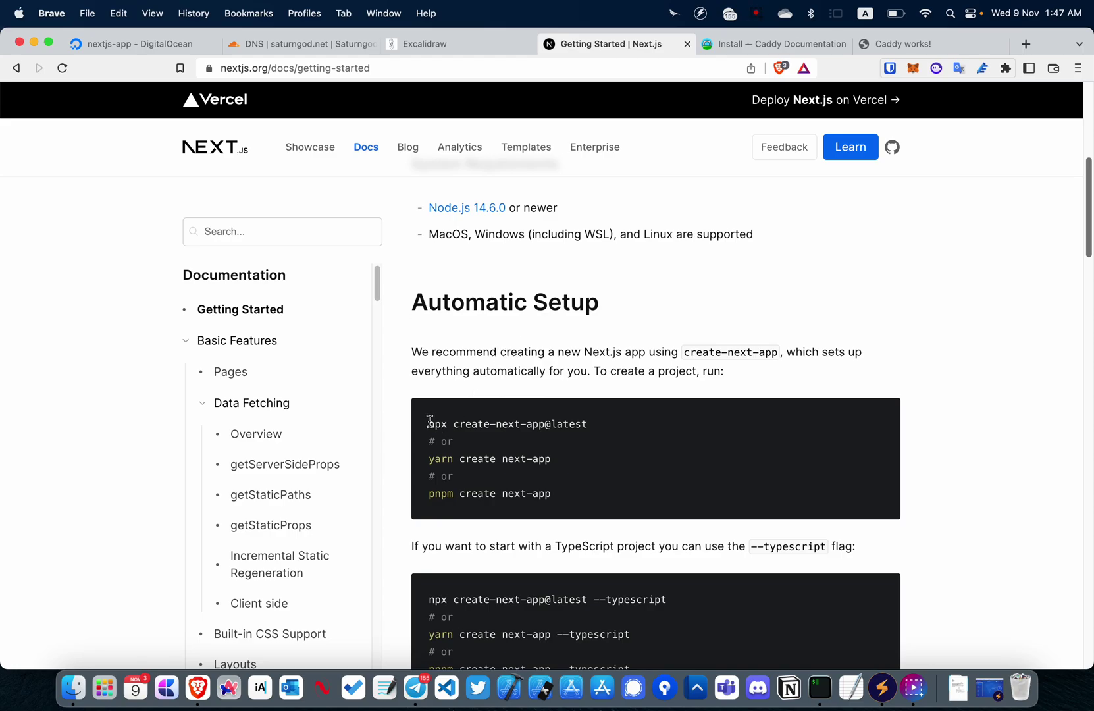
triple_click(593, 422)
key("super+c")
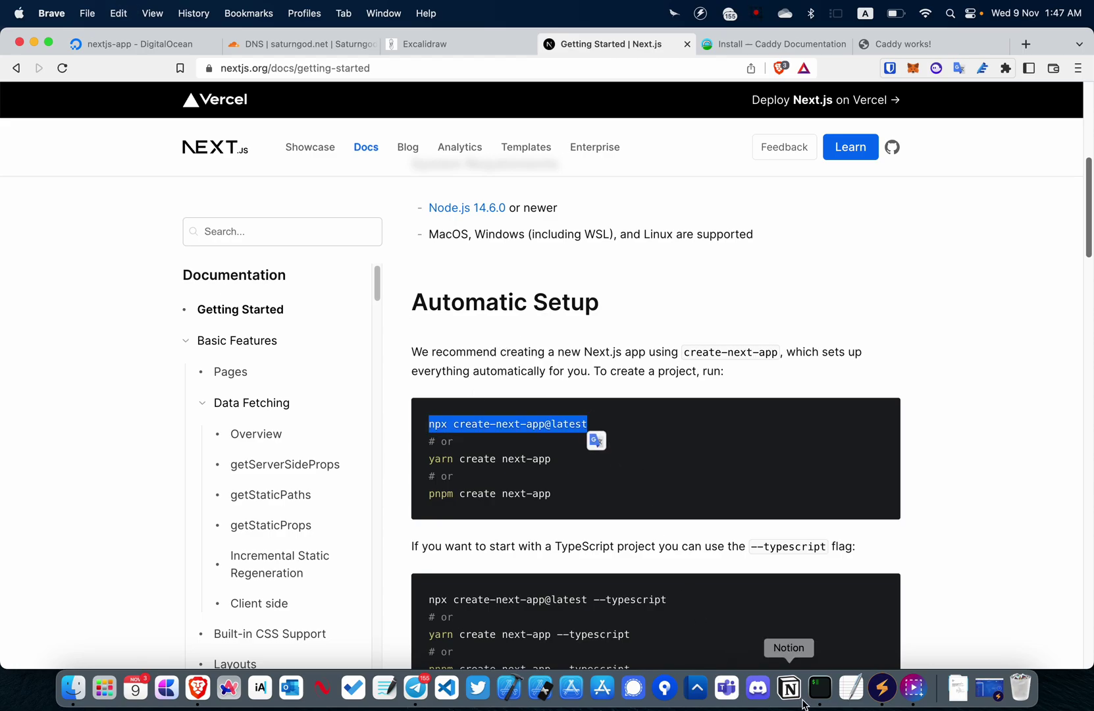
left_click(820, 688)
left_click_drag(616, 244, 754, 200)
key("cmd+n")
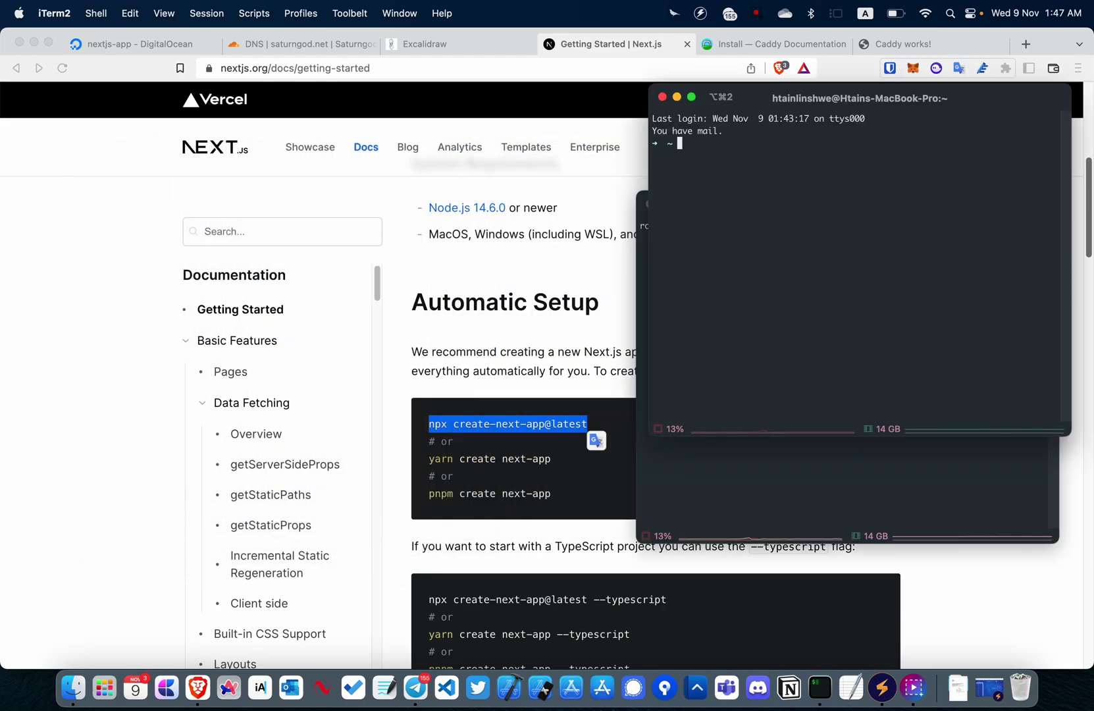
Step: Create a local directory named nextjs in the home folder and change into it
type("mkdir nextjs")
key("Return")
type("cd nextjs")
key("Return")
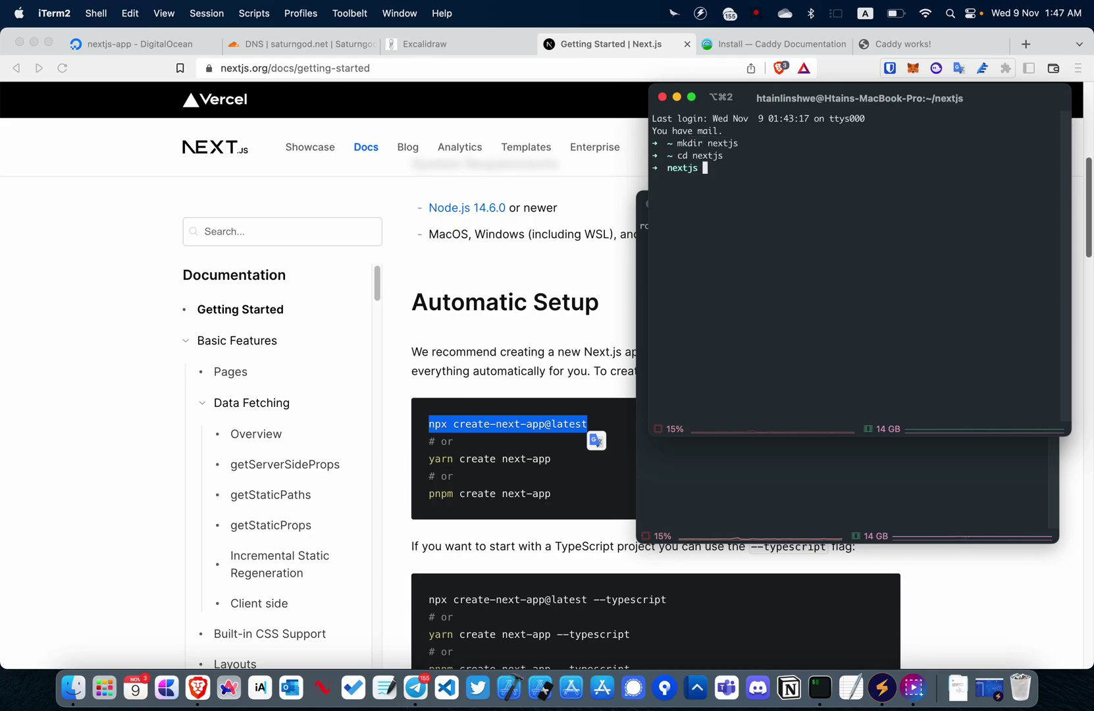
Step: Run npx create-next-app@latest in the nextjs directory and agree to install the required package with y
key("super+v")
key("Return")
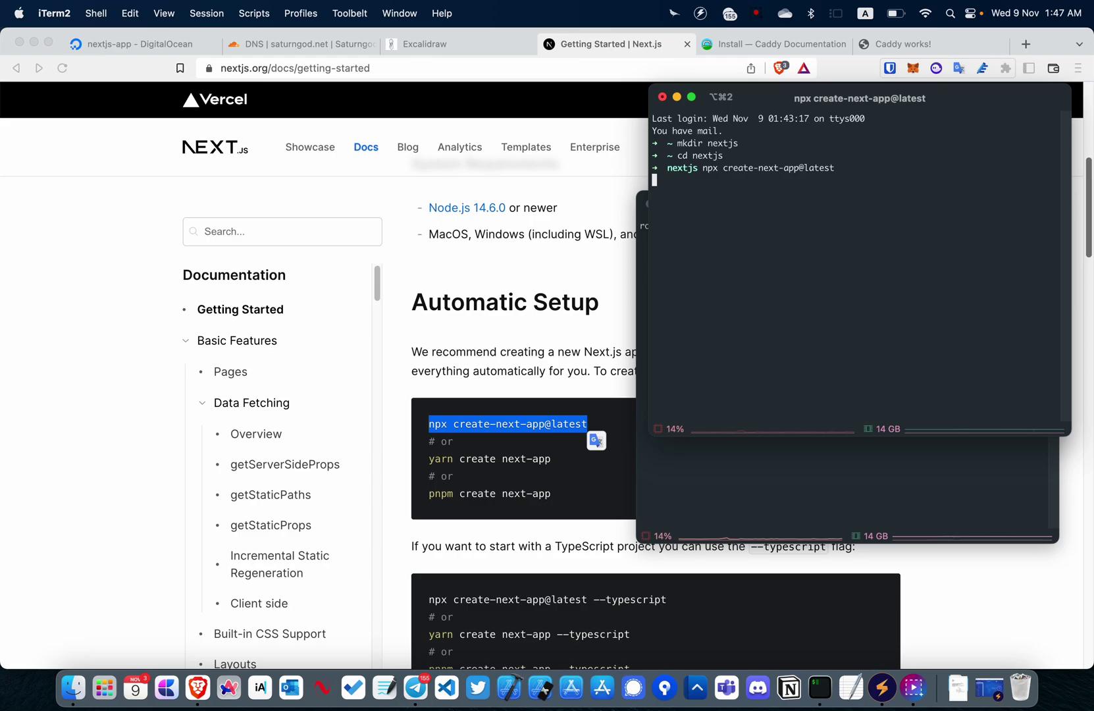
type("y")
key("Return")
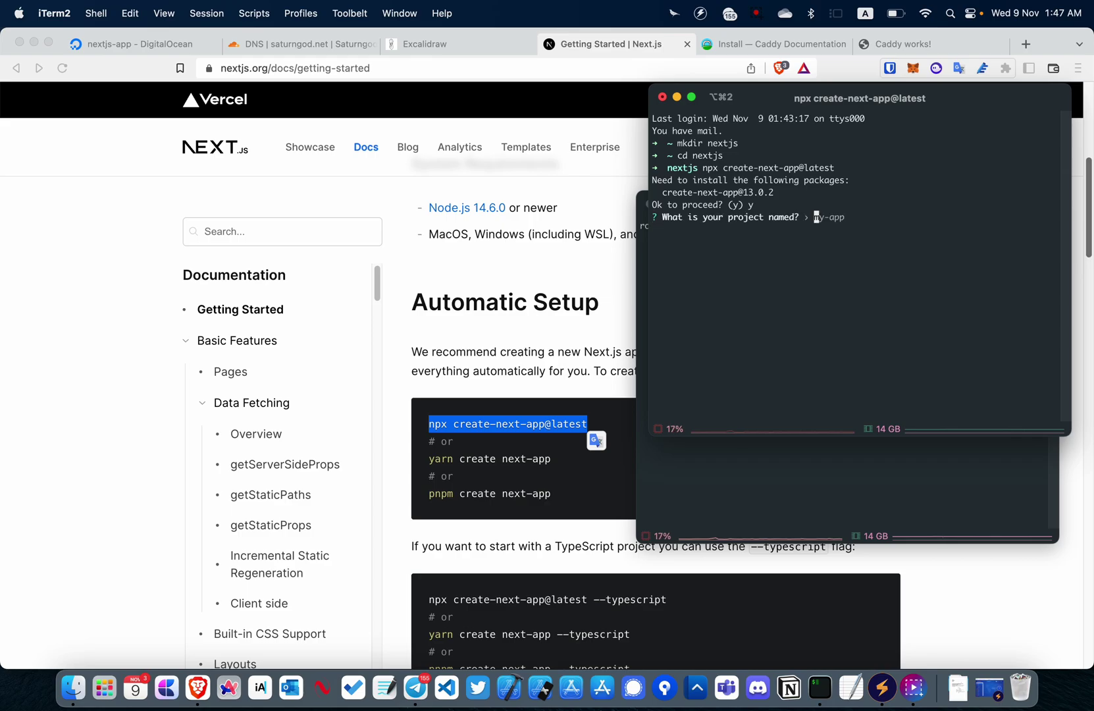
Step: Name the new Next.js project samplenext and choose Yes for TypeScript
type("samplenext")
key("Return")
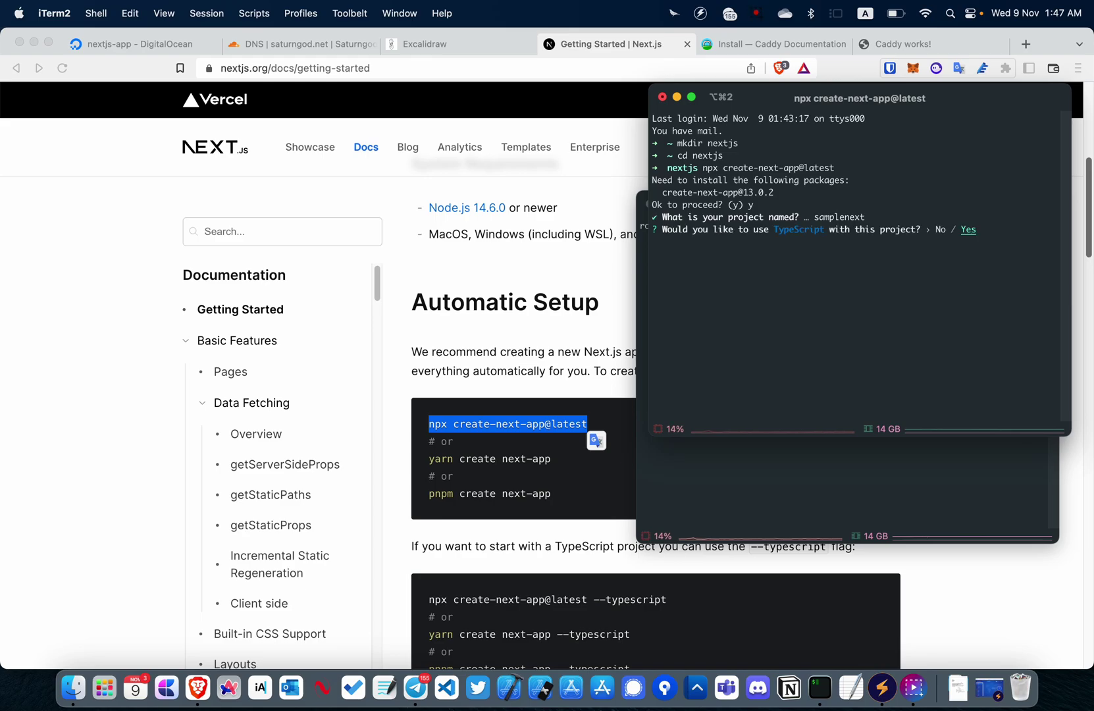
key("Return")
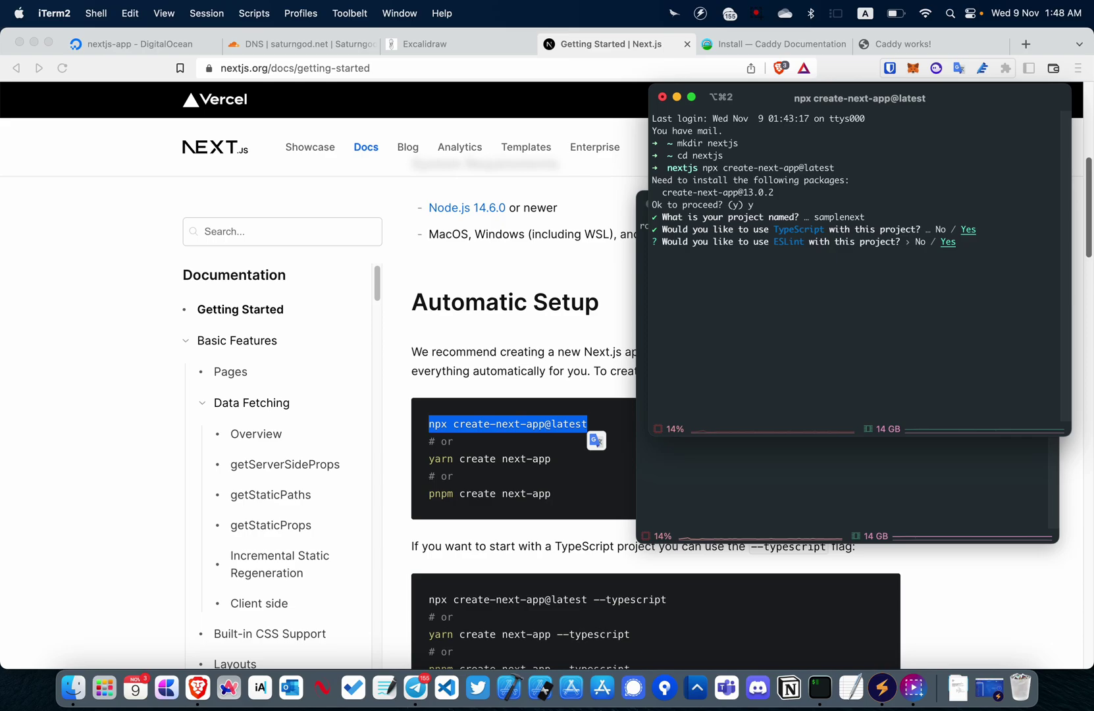
Step: Choose Yes for ESLint to create the project, and change into the samplenext directory
key("Return")
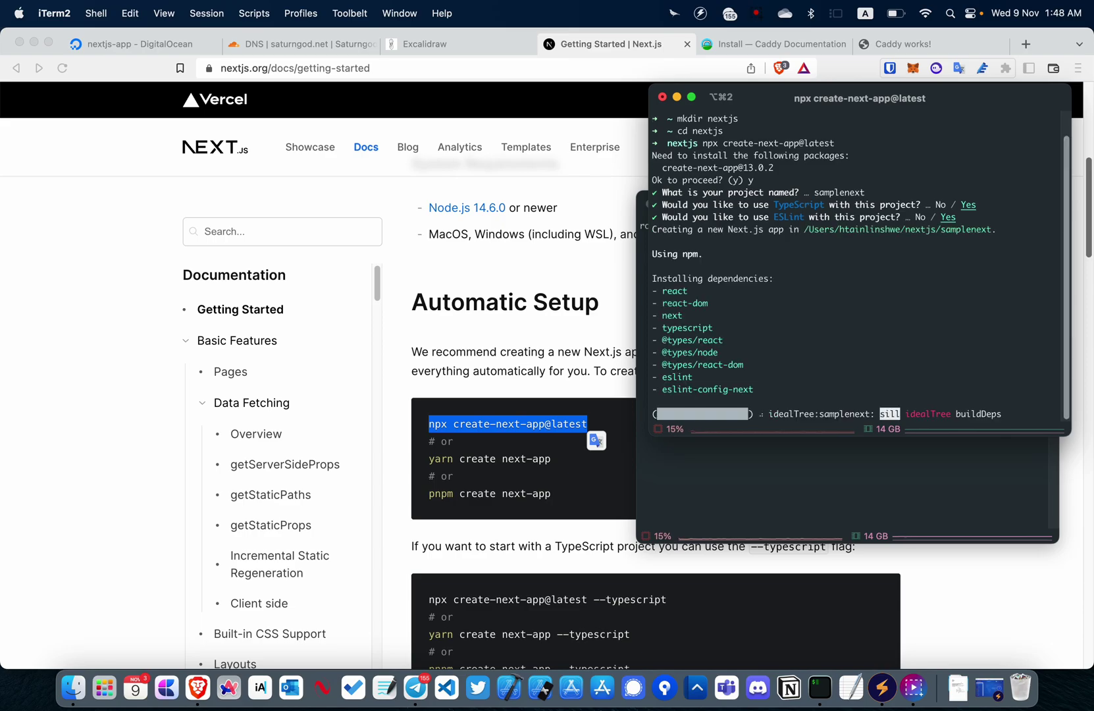
scroll(544, 454, "down", 3)
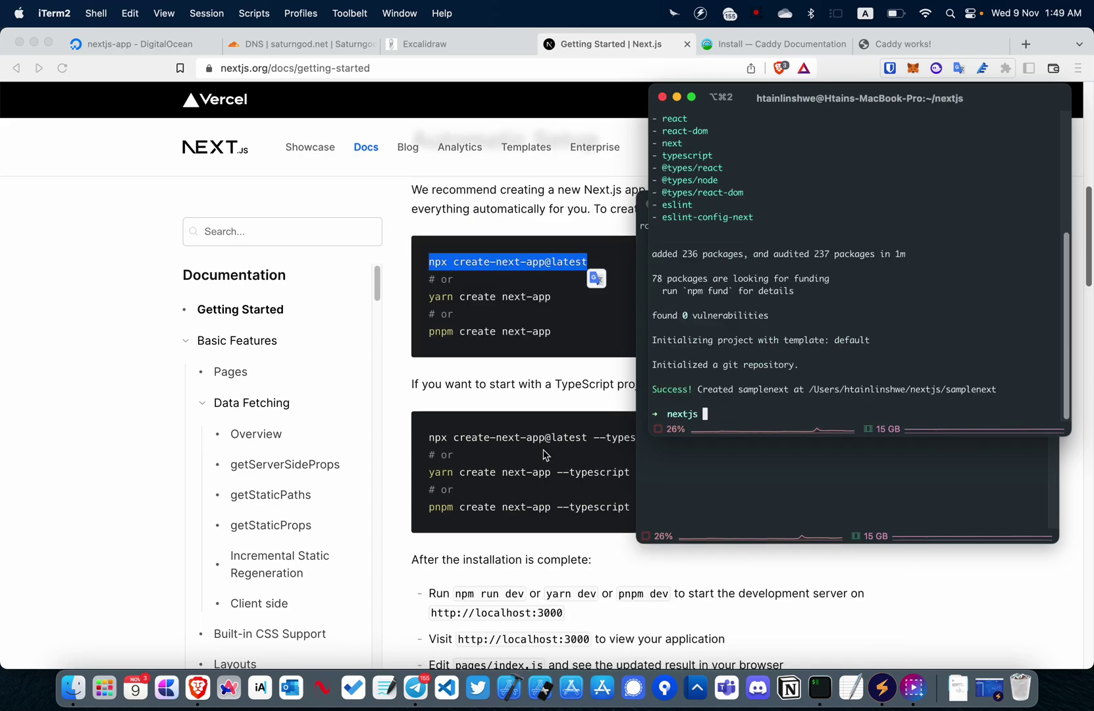
type("ls")
key("Return")
type("cd samplenext")
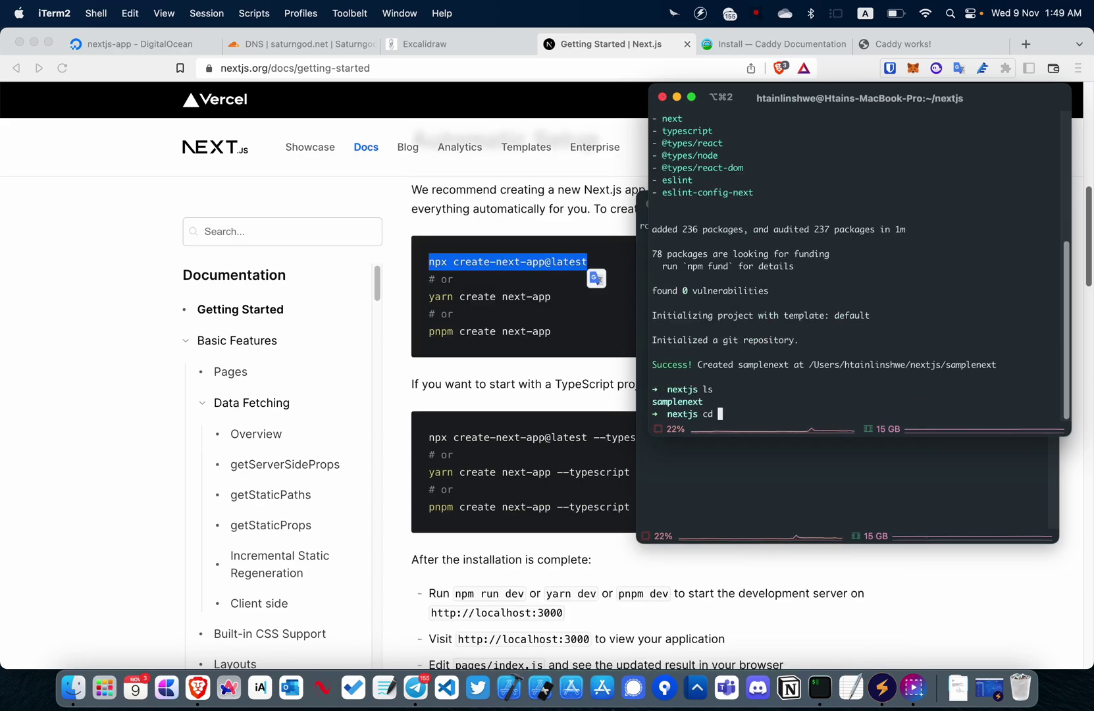
key("Return")
type("ls")
key("Return")
type("npm run dev")
key("Return")
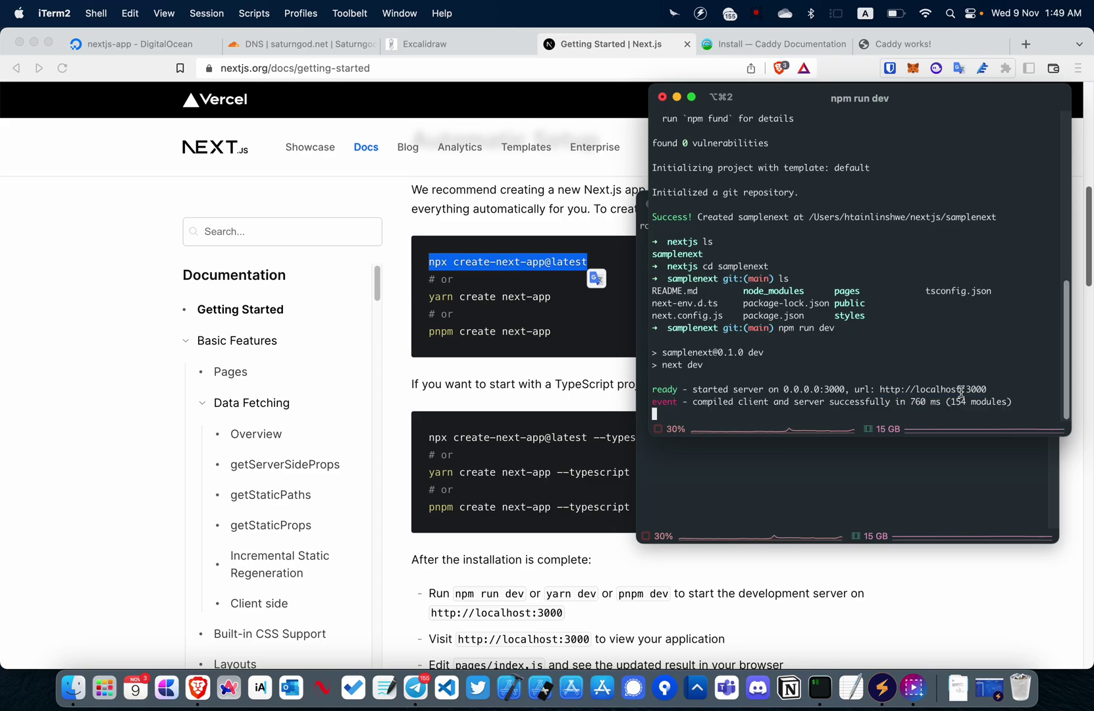
left_click(968, 390, "super")
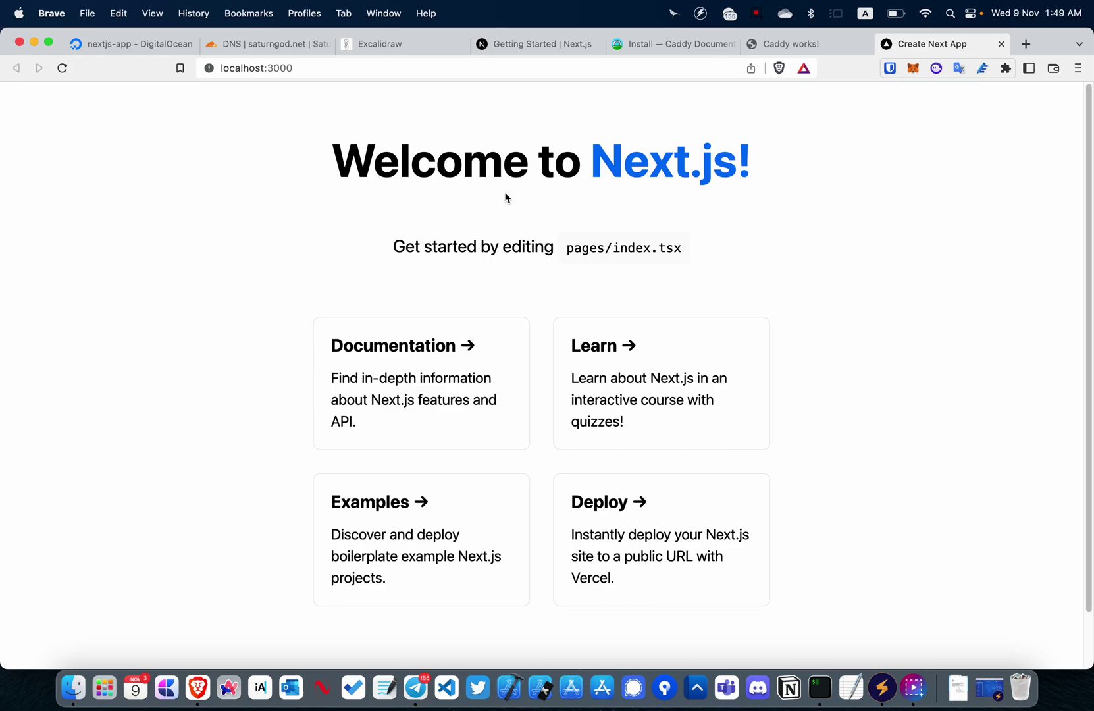
Step: Open GitHub in a new browser tab and start creating a new repository
key("super+t")
type("github")
key("Return")
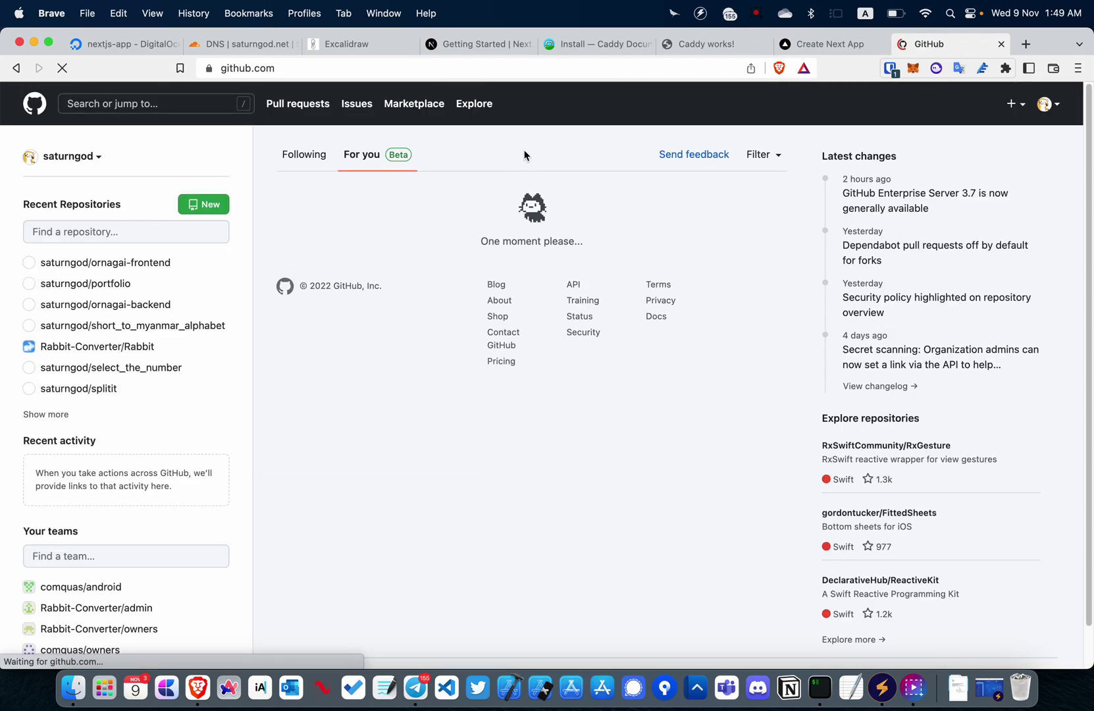
left_click(203, 204)
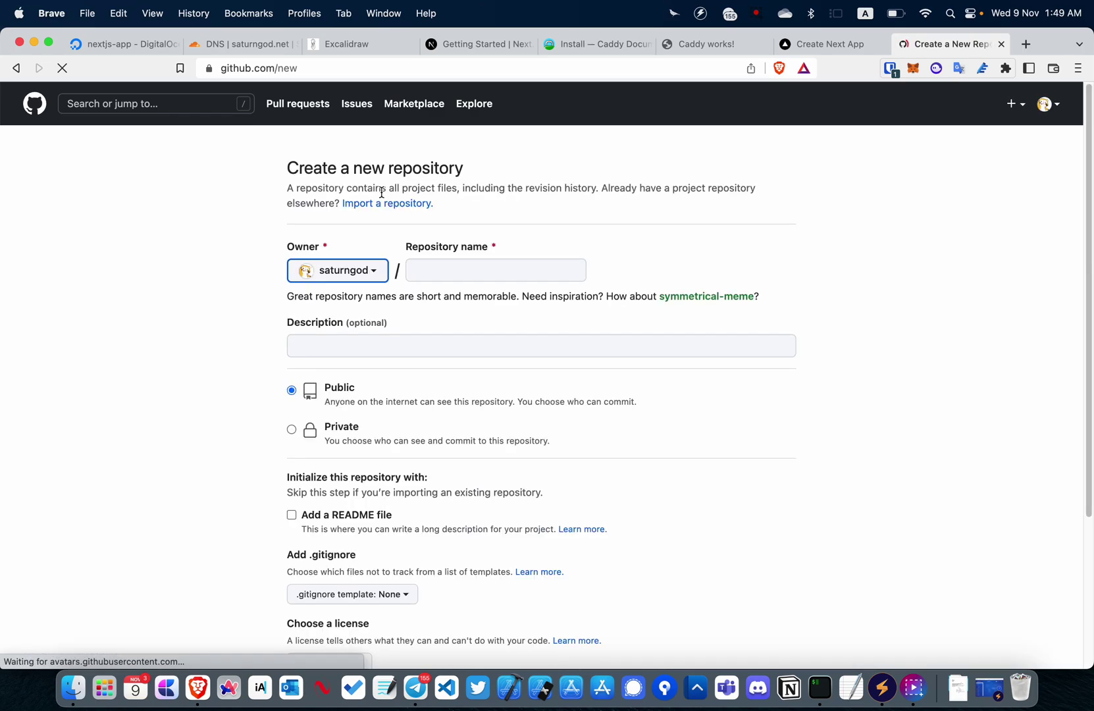
Step: Create a public repository named sample_nextjs with the description Testing NextJS
left_click(434, 268)
type("sample")
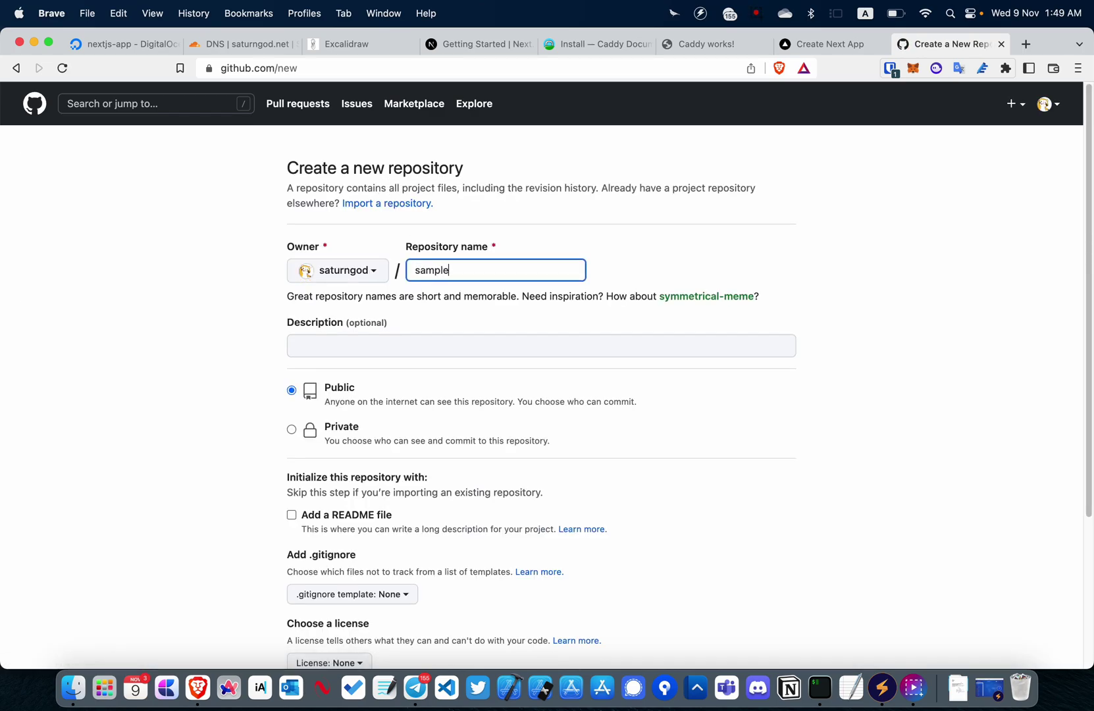
type("_next")
type("js")
key("Tab")
type("Test")
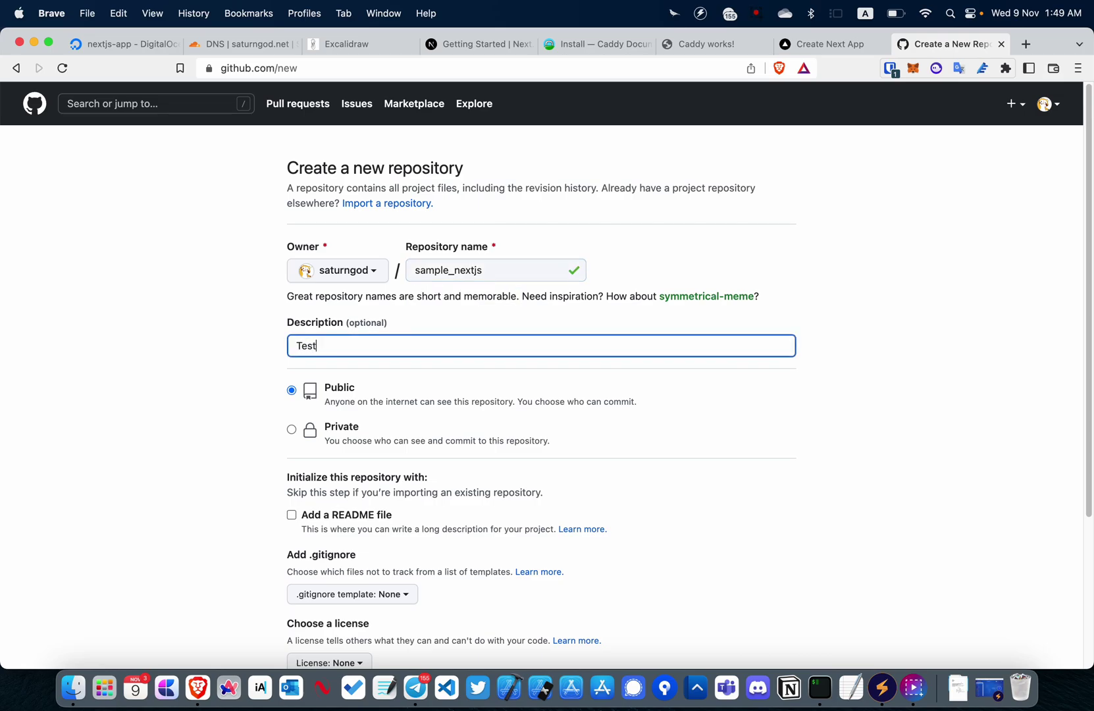
type("ing NextJS")
scroll(467, 446, "down", 3)
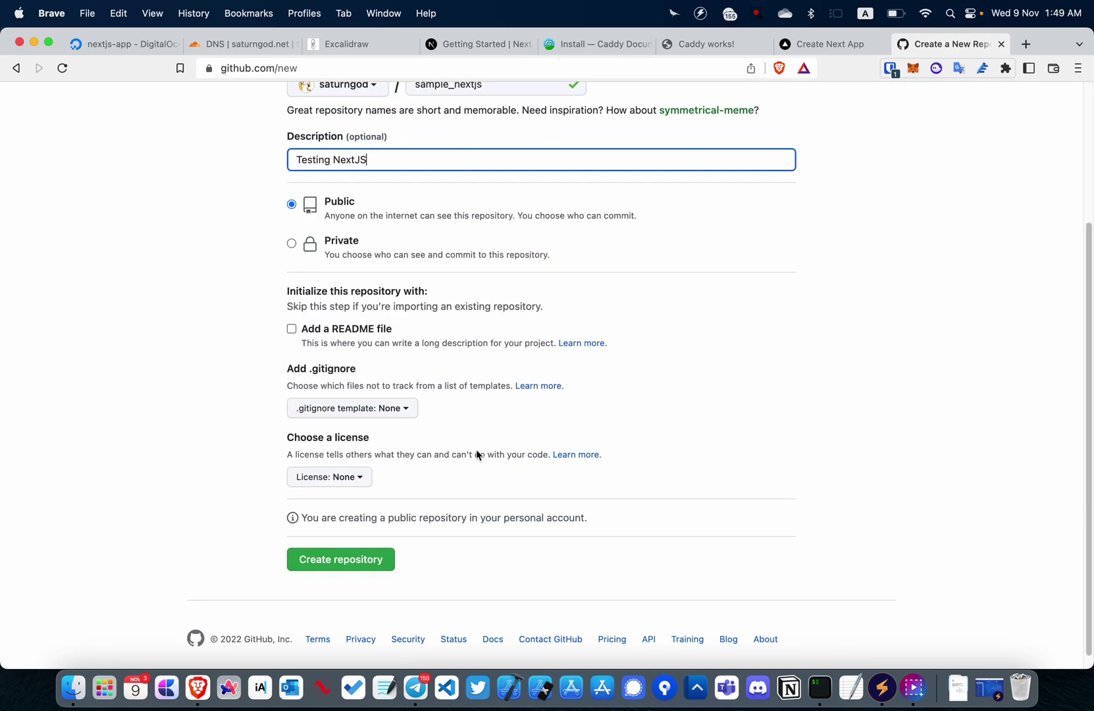
left_click(325, 564)
left_click(325, 563)
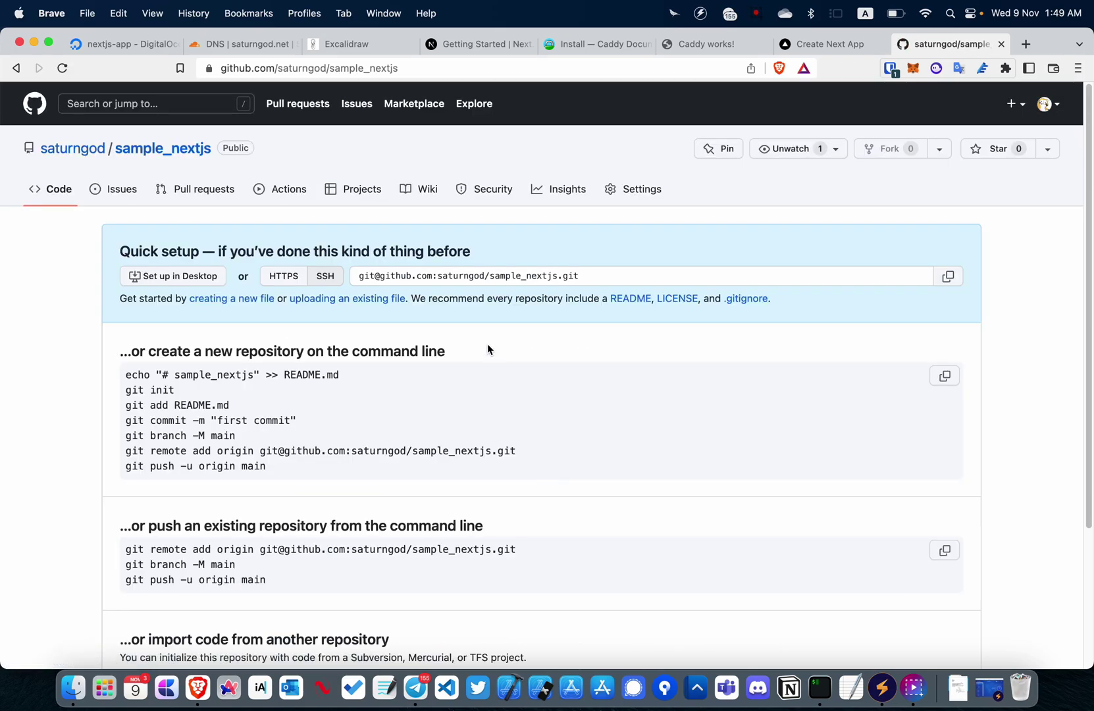
Step: Copy the sample_nextjs repository's SSH address and switch to the local iTerm2 window
triple_click(441, 276)
key("super+c")
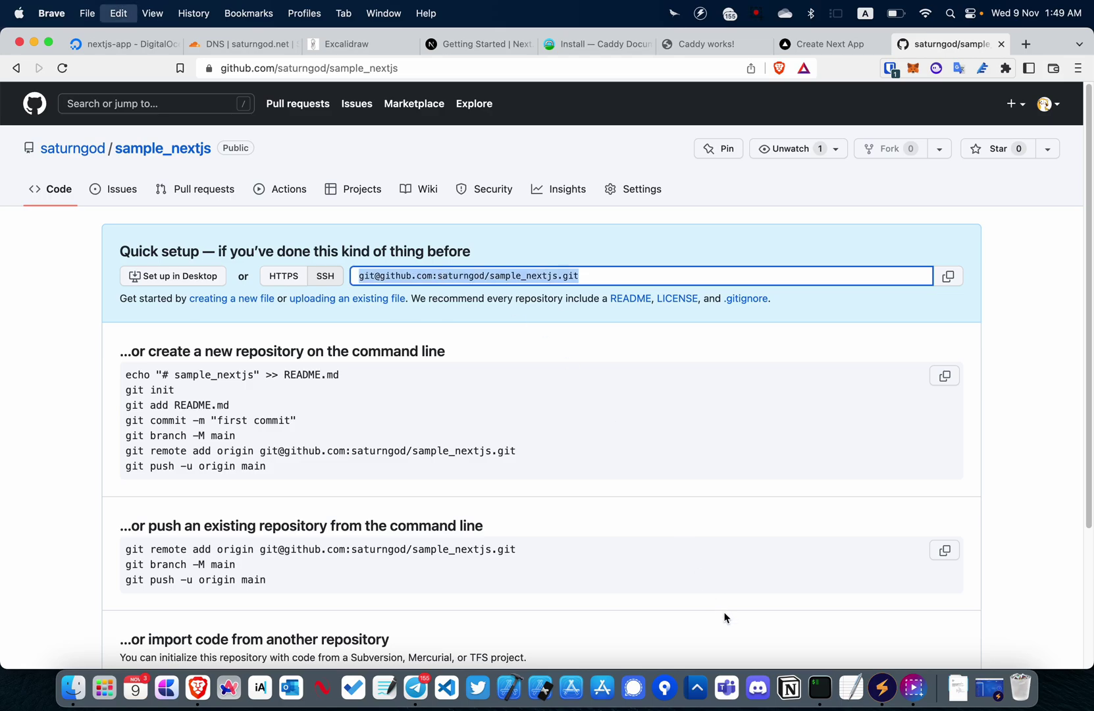
left_click(823, 689)
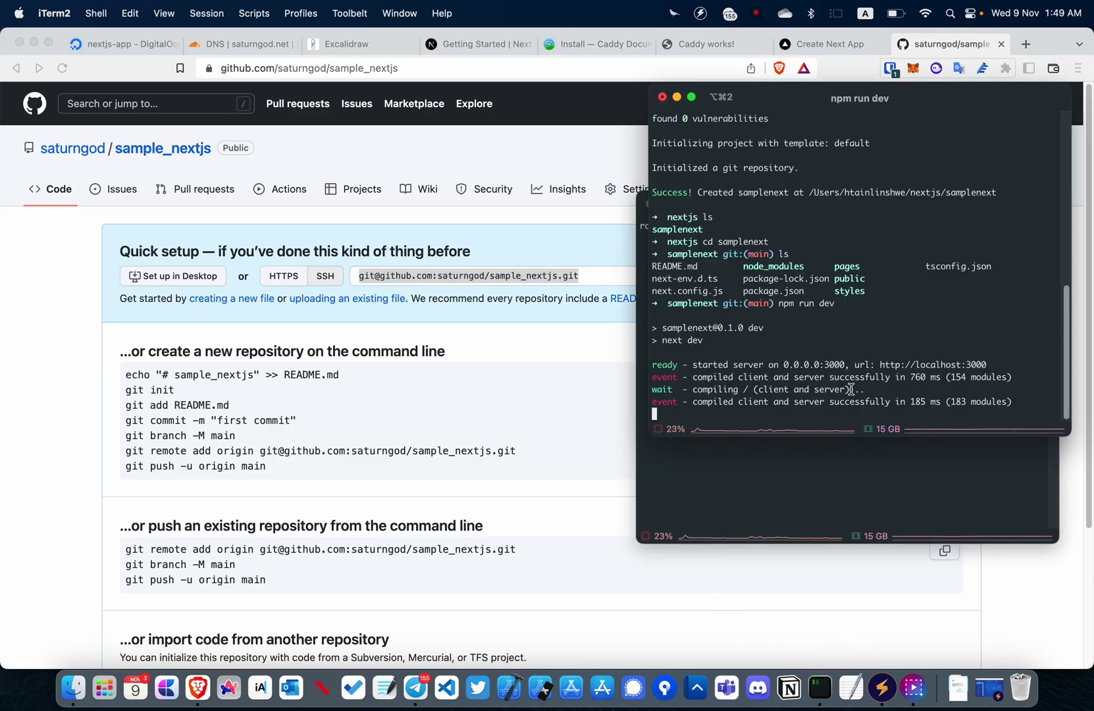
Step: Stop the development server, clear the terminal and run git init in the samplenext project
key("ctrl+c")
type("clear")
key("Return")
type("git init")
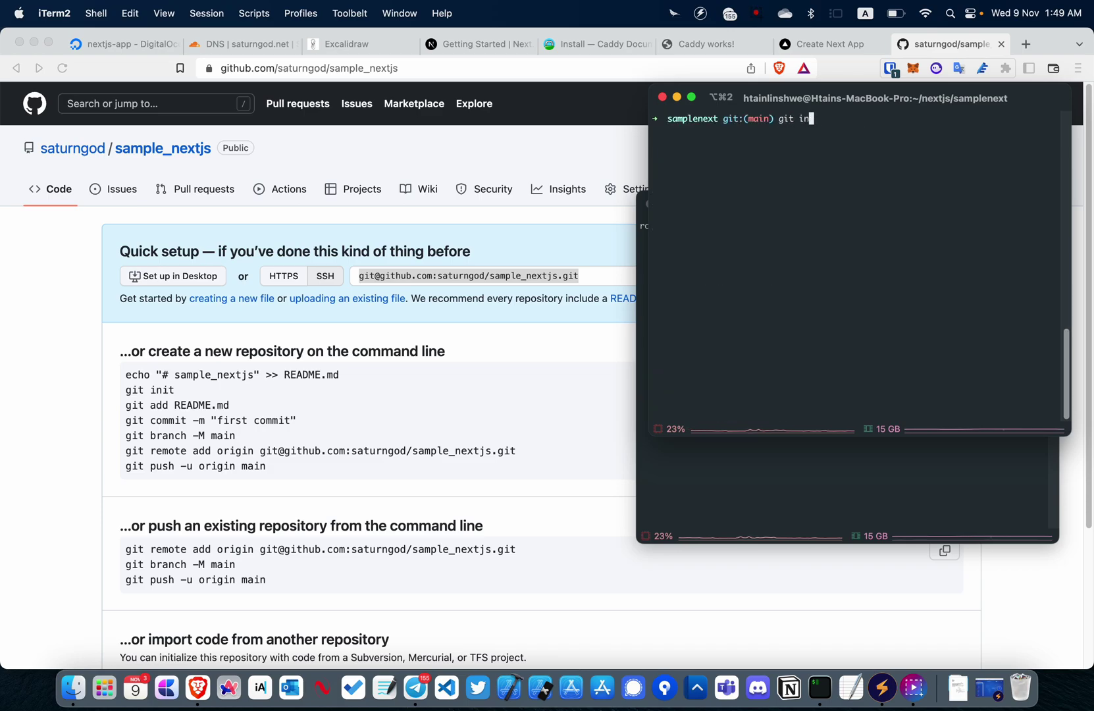
key("Return")
Step: Add the copied SSH address as the Git remote named origin
type("git remote add origin")
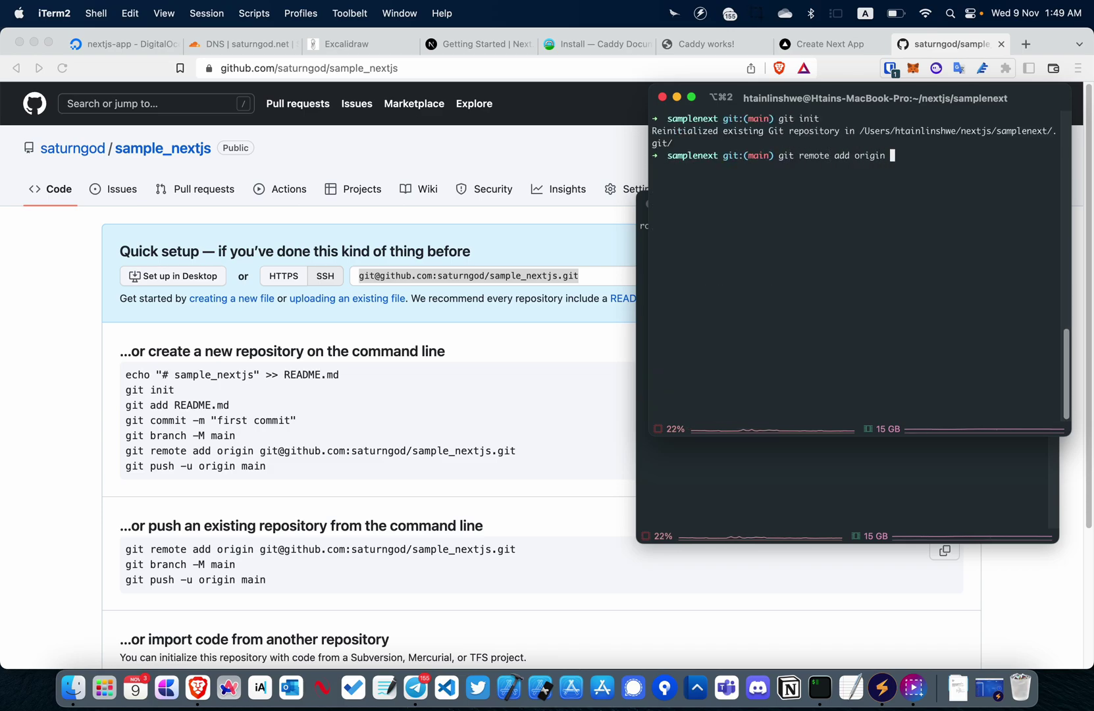
key("super+v")
key("Return")
Step: Stage all project files with git add . and try to commit them with the message 'first'
type("git add .")
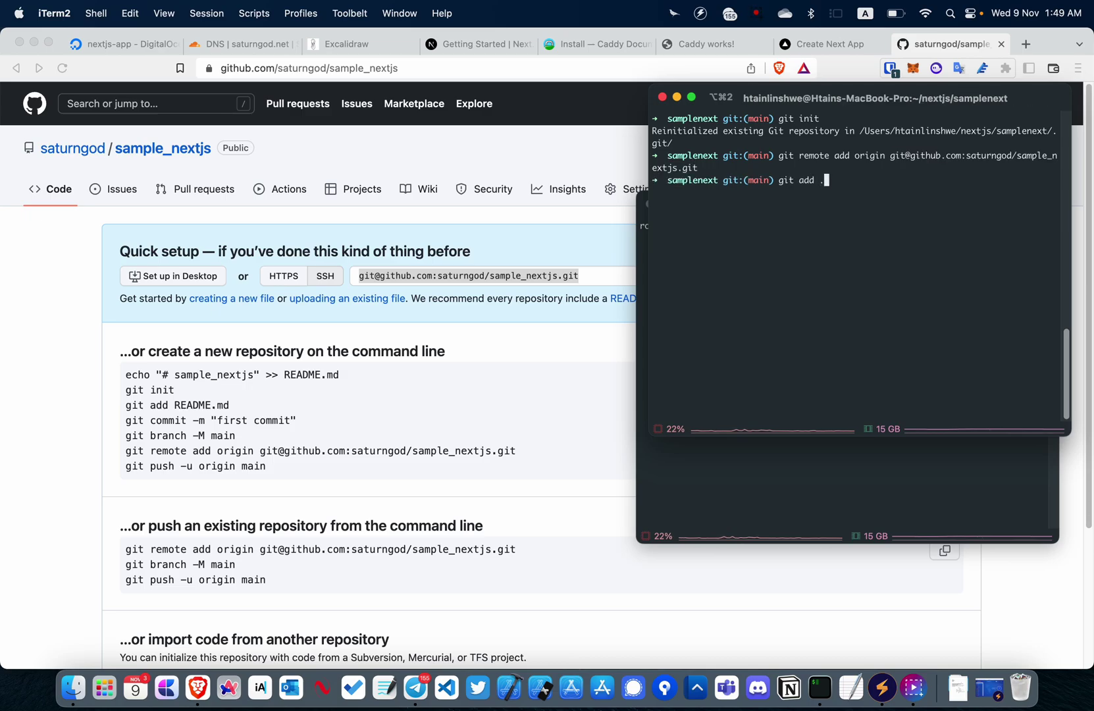
key("Return")
type("git commit -m 'first'")
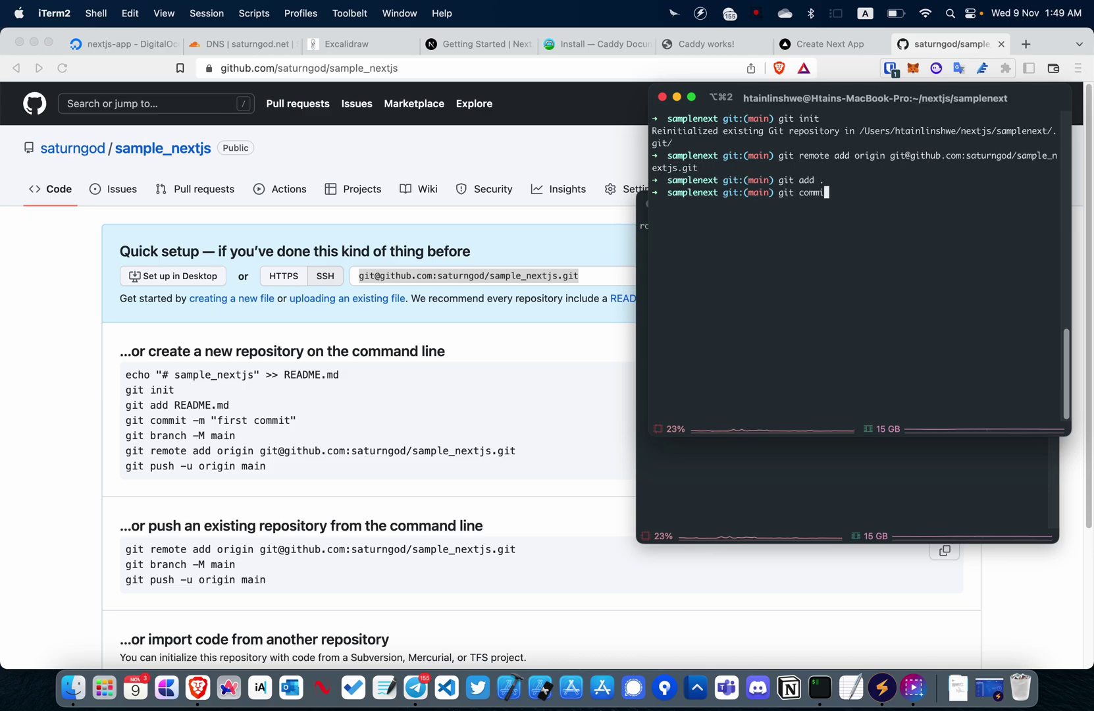
key("Return")
Step: List the project files and push to GitHub with git push origin main
type("git p")
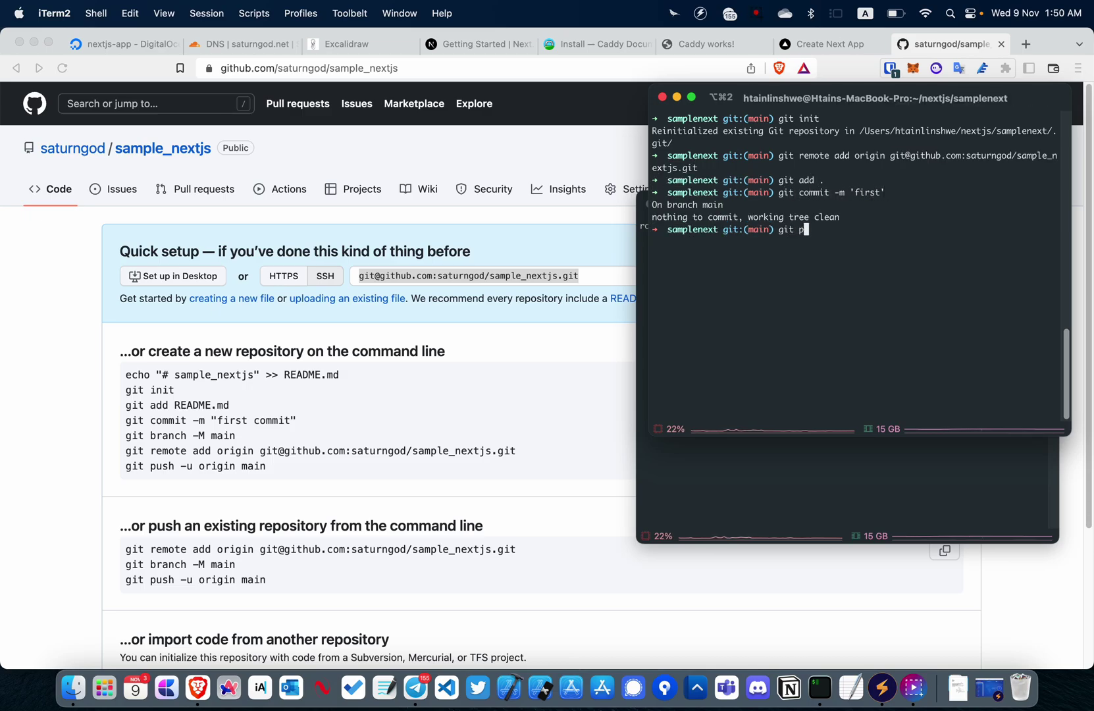
key("BackSpace")
key("BackSpace")
type("ls")
key("Return")
type("git push origin main")
key("Return")
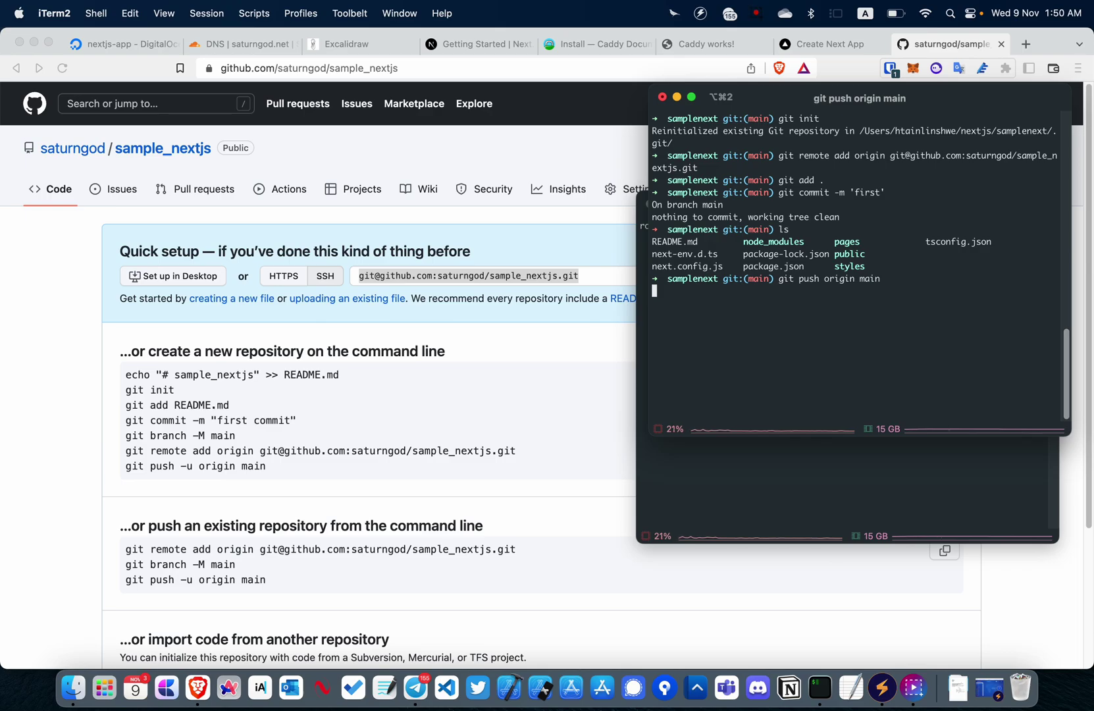
Step: Reload the sample_nextjs repository page in the browser and copy its SSH clone address
left_click(466, 428)
key("super+r")
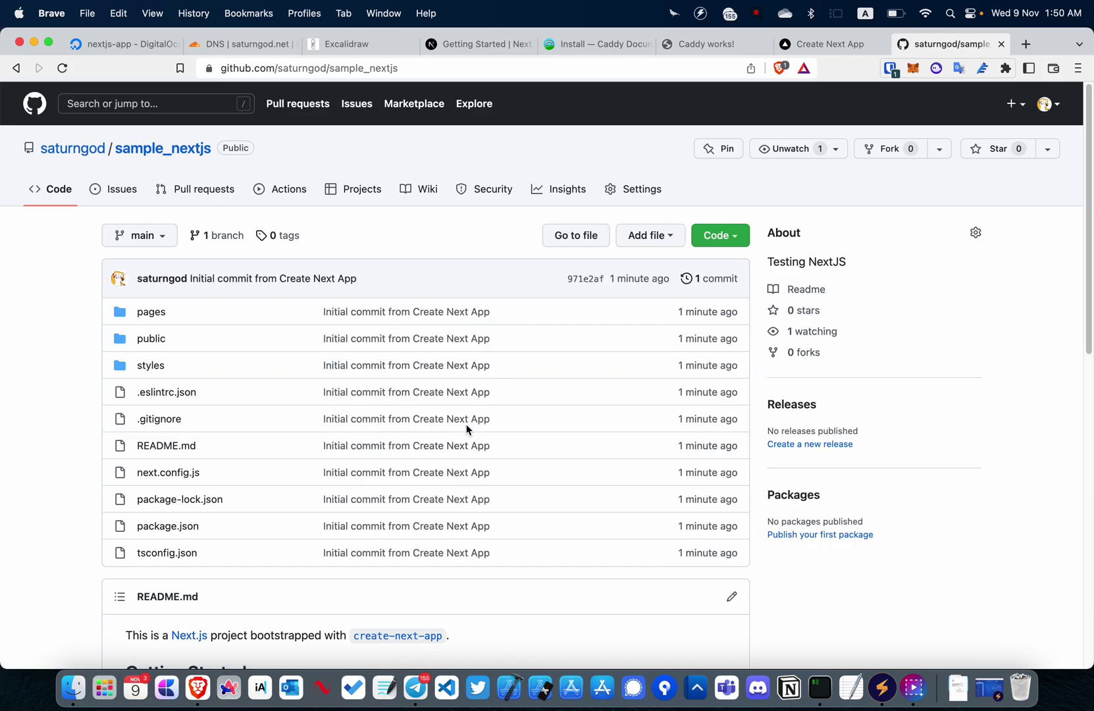
left_click(720, 235)
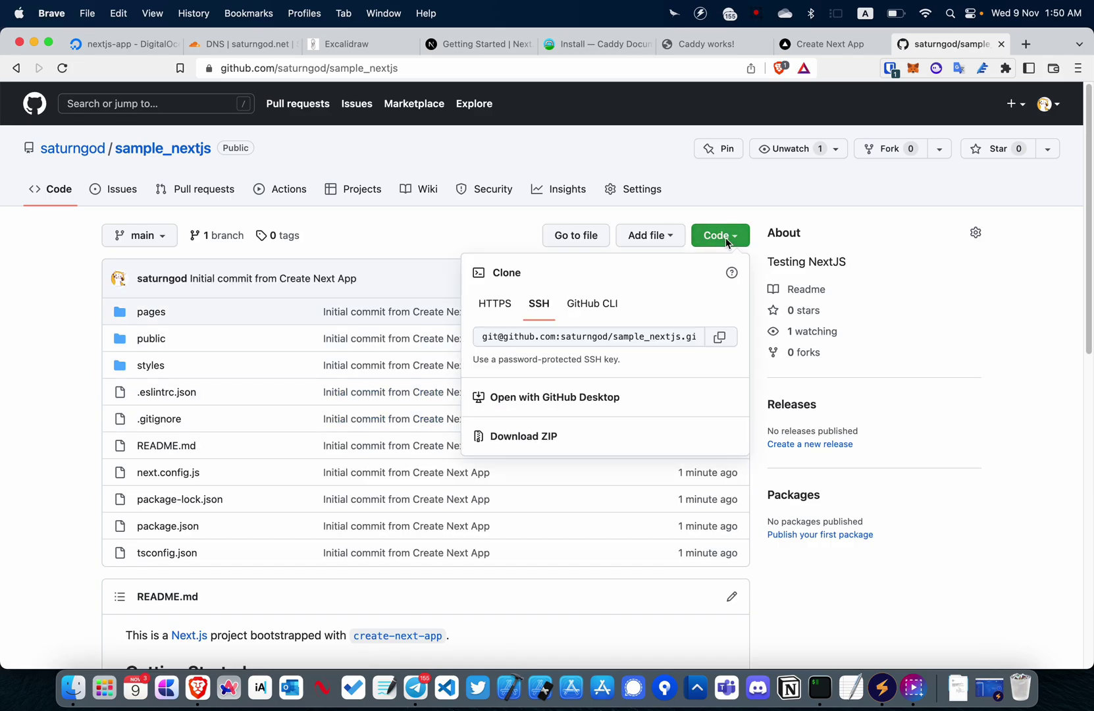
left_click(602, 336)
key("super+c")
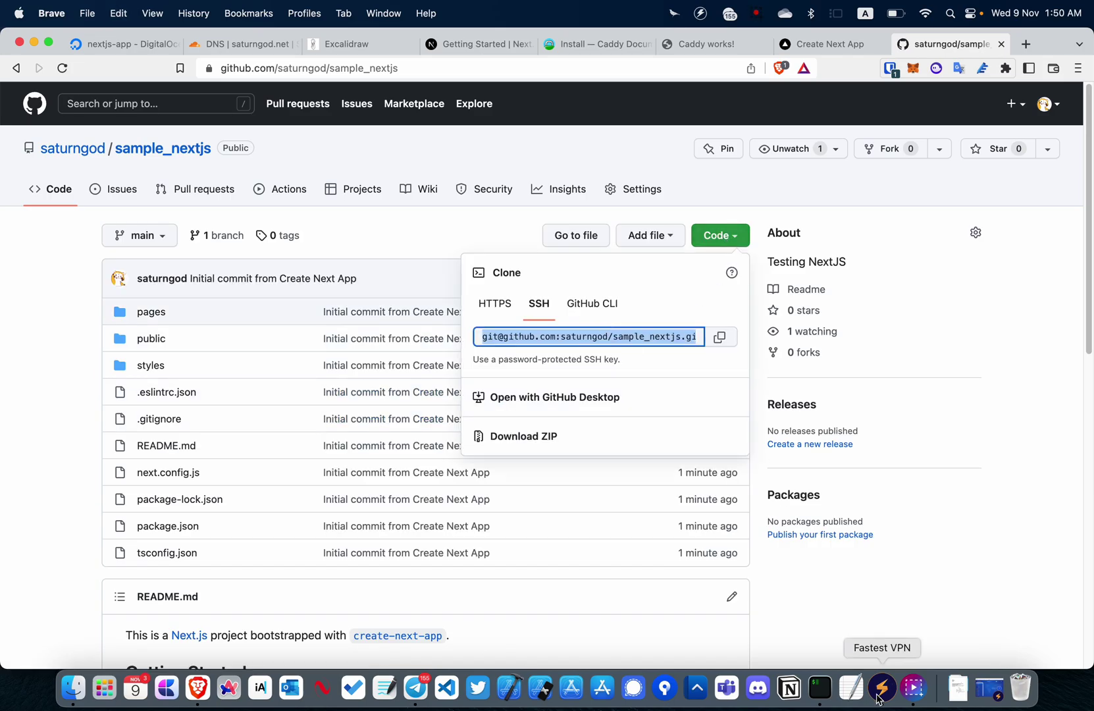
left_click(820, 687)
left_click(773, 479)
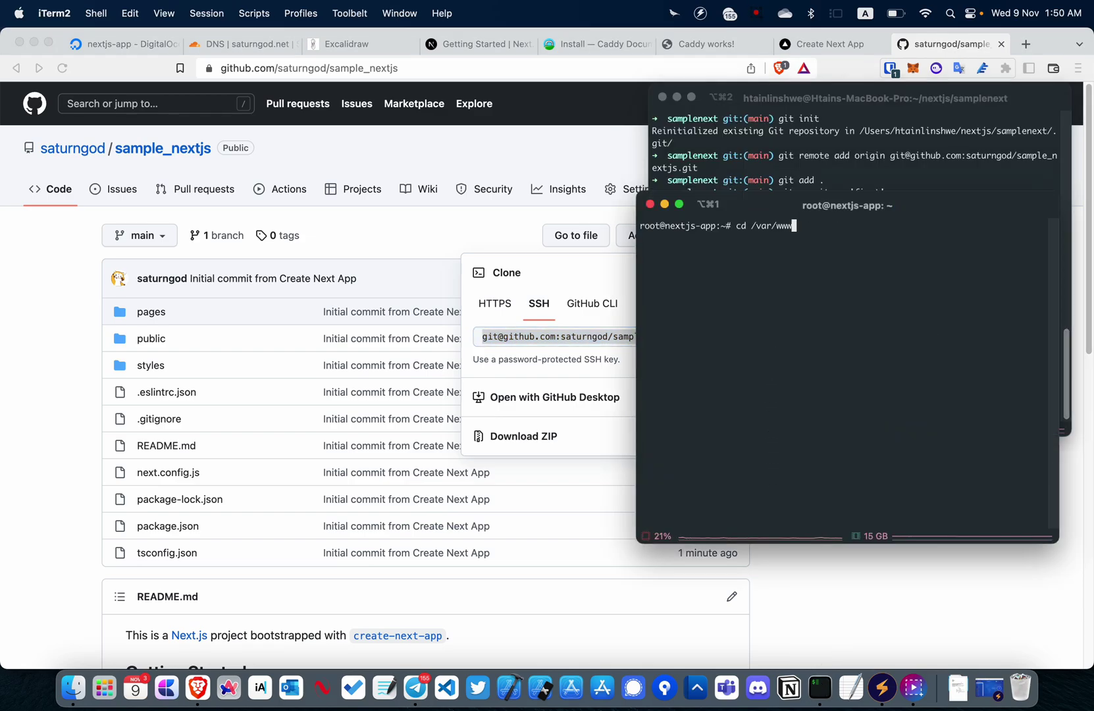
key("BackSpace")
key("BackSpace")
key("BackSpace")
key("BackSpace")
key("BackSpace")
key("BackSpace")
key("BackSpace")
key("BackSpace")
key("BackSpace")
key("BackSpace")
type("mkdir /var/www")
key("Return")
Step: Change into /var/www on the server and list its contents
type("cd /var/ww")
key("Tab")
key("Return")
type("ls")
key("Return")
Step: Create a directory named samplenext.saturngod.net inside /var/www and change into it
type("mk")
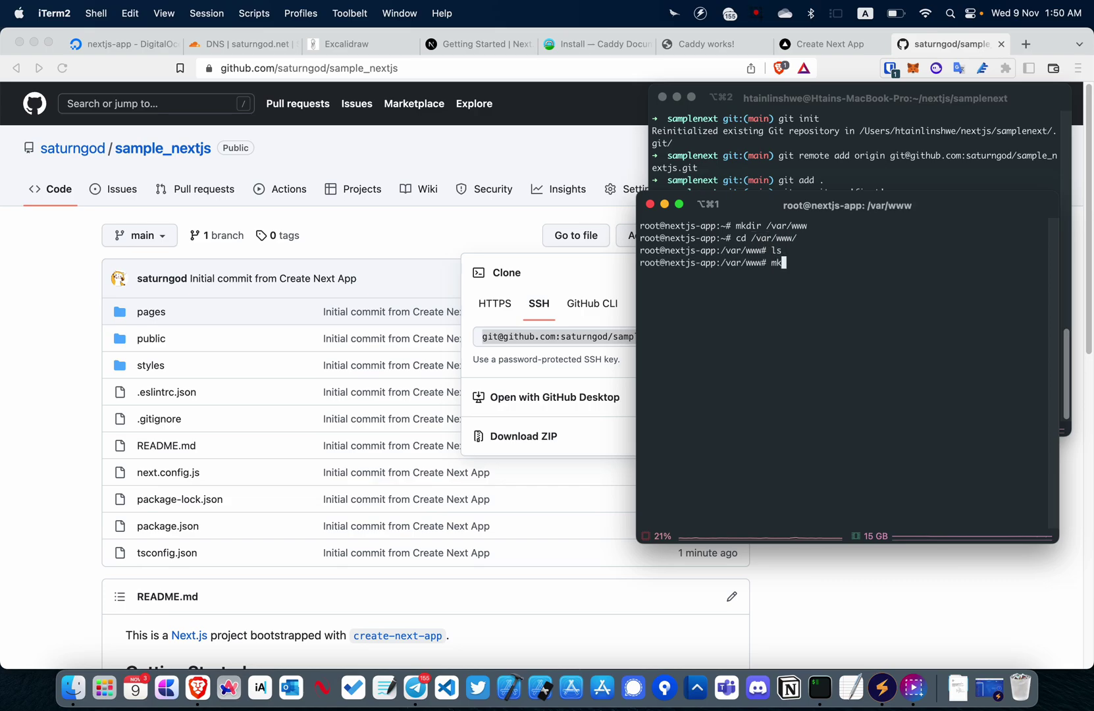
type("dir samplenext")
type(".co")
key("BackSpace")
key("BackSpace")
type("saturngod.net")
key("Return")
type("cd sam")
key("Tab")
key("Return")
Step: Run git init in samplenext.saturngod.net and enter git remote add origin with the copied SSH address without running it
type("git init")
key("Return")
type("git ")
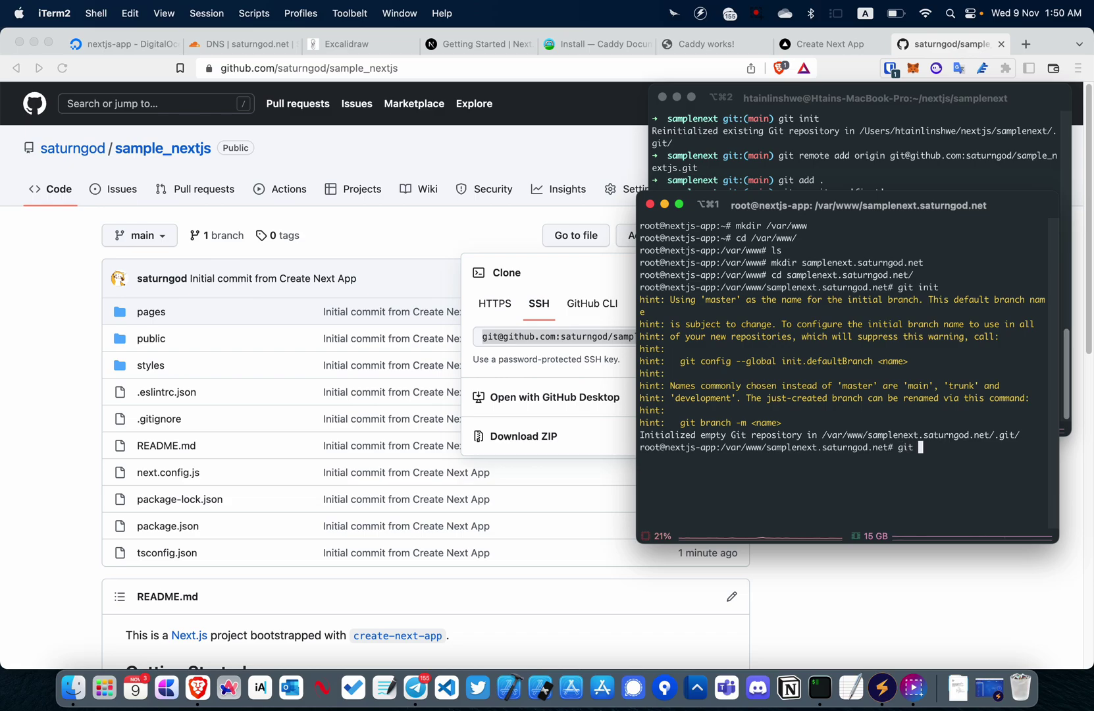
type("remote add origin")
key("super+v")
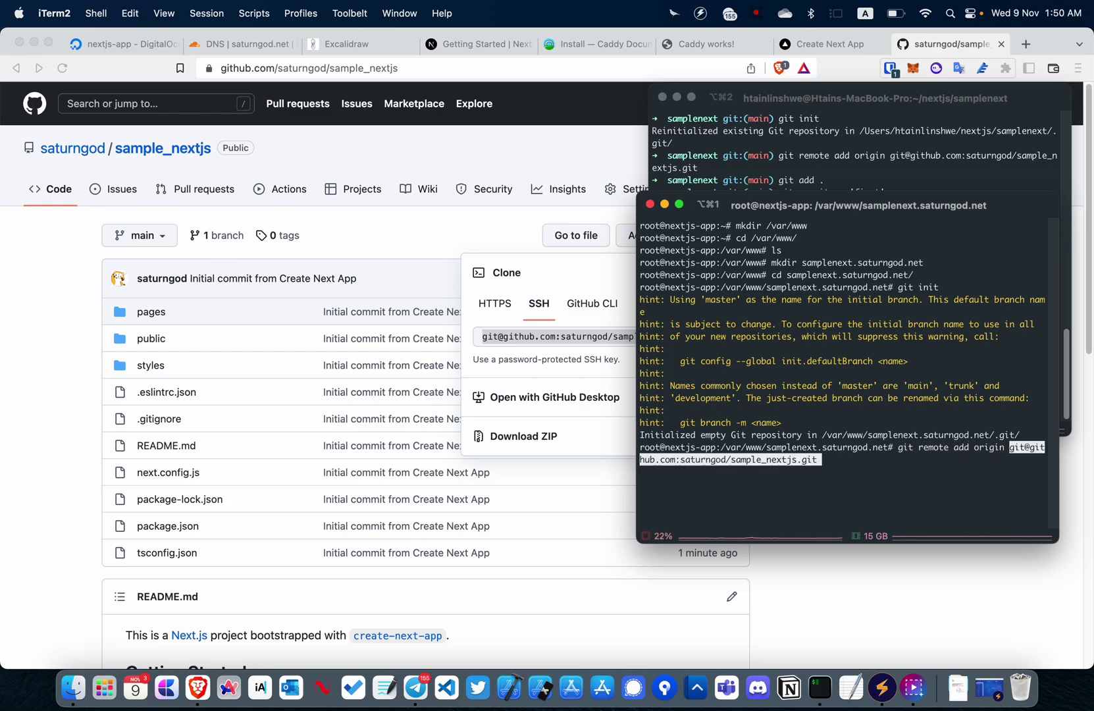
Step: Switch to the GitHub page and copy the repository's HTTPS clone address
left_click(501, 318)
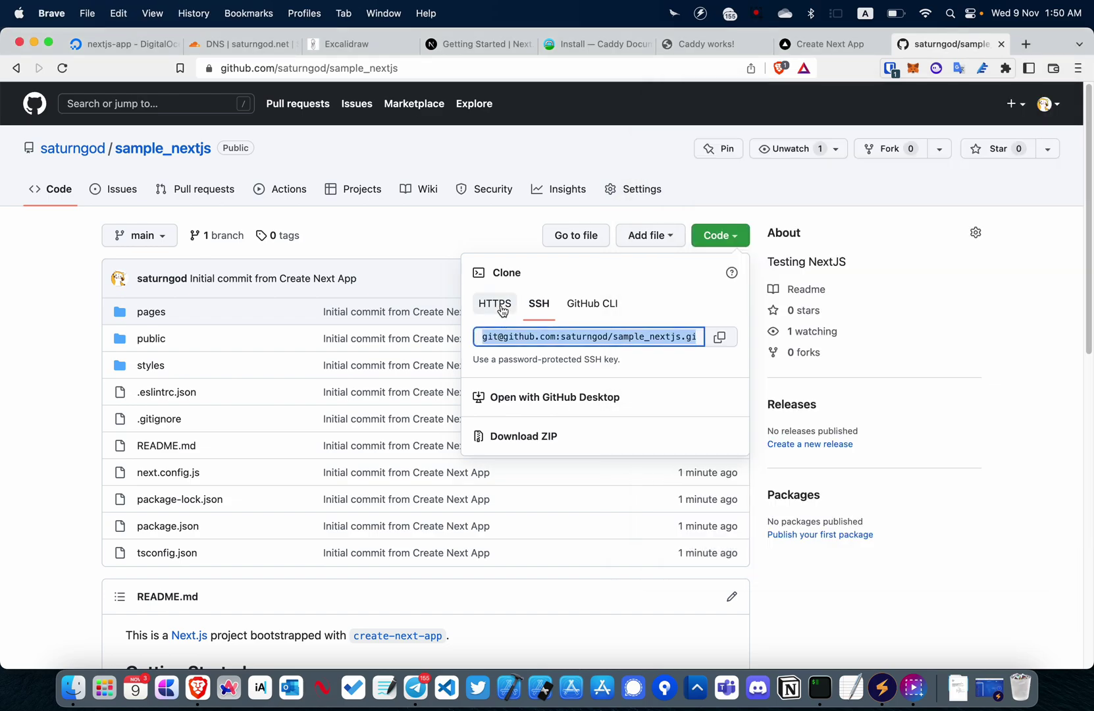
left_click(502, 310)
left_click(514, 334)
key("super+c")
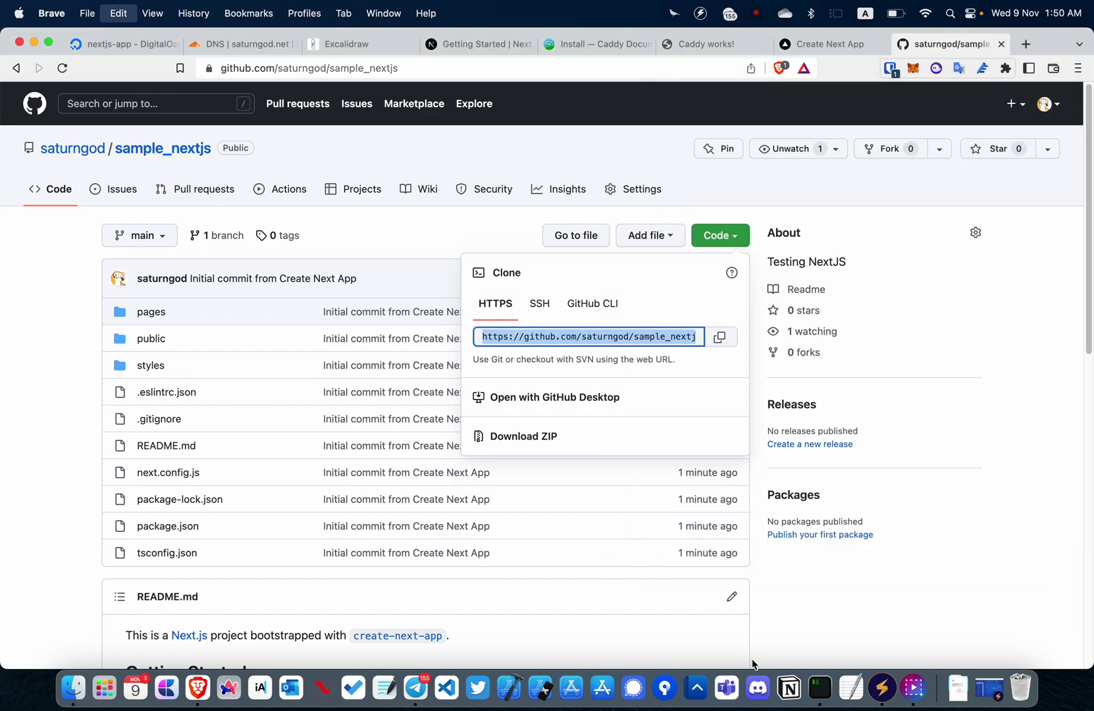
Step: Replace the SSH address in the server's git remote add origin command with the HTTPS address and run it
left_click(820, 688)
key("BackSpace")
key("BackSpace")
key("BackSpace")
key("BackSpace")
key("BackSpace")
key("BackSpace")
key("BackSpace")
key("BackSpace")
key("BackSpace")
key("BackSpace")
key("BackSpace")
key("BackSpace")
key("BackSpace")
key("BackSpace")
key("BackSpace")
key("BackSpace")
key("BackSpace")
key("BackSpace")
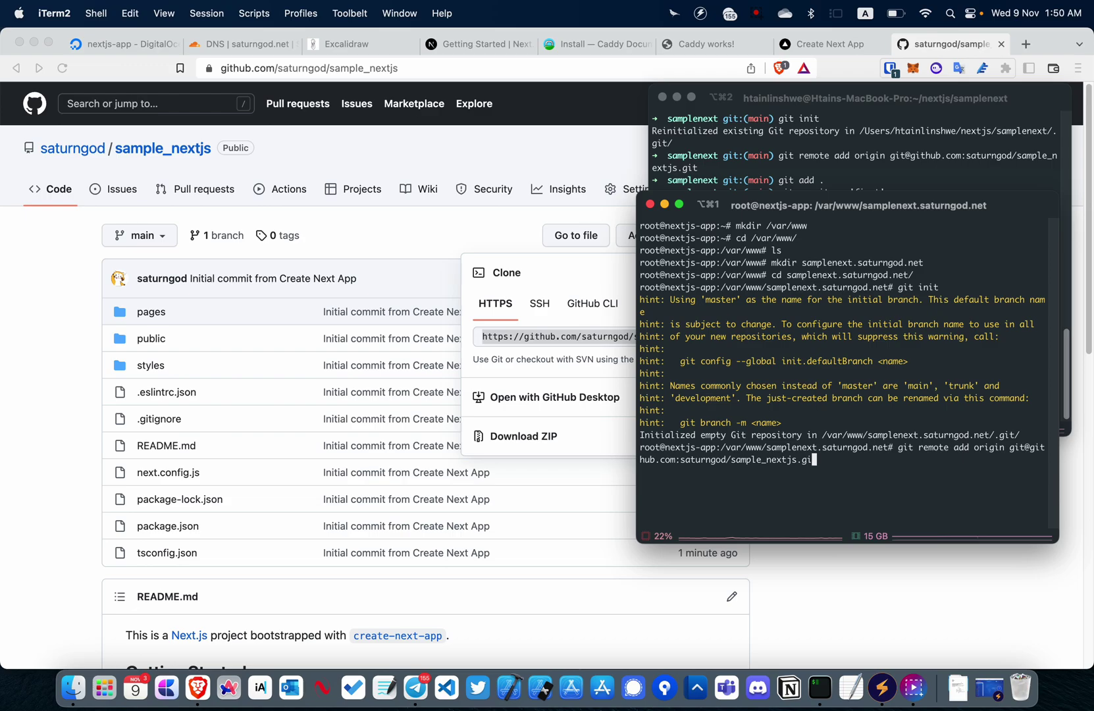
key("BackSpace")
key("BackSpace")
key("BackSpace")
key("BackSpace")
key("BackSpace")
key("BackSpace")
key("BackSpace")
key("BackSpace")
key("BackSpace")
key("BackSpace")
key("BackSpace")
key("BackSpace")
key("BackSpace")
key("BackSpace")
key("BackSpace")
key("BackSpace")
key("BackSpace")
key("BackSpace")
key("BackSpace")
key("BackSpace")
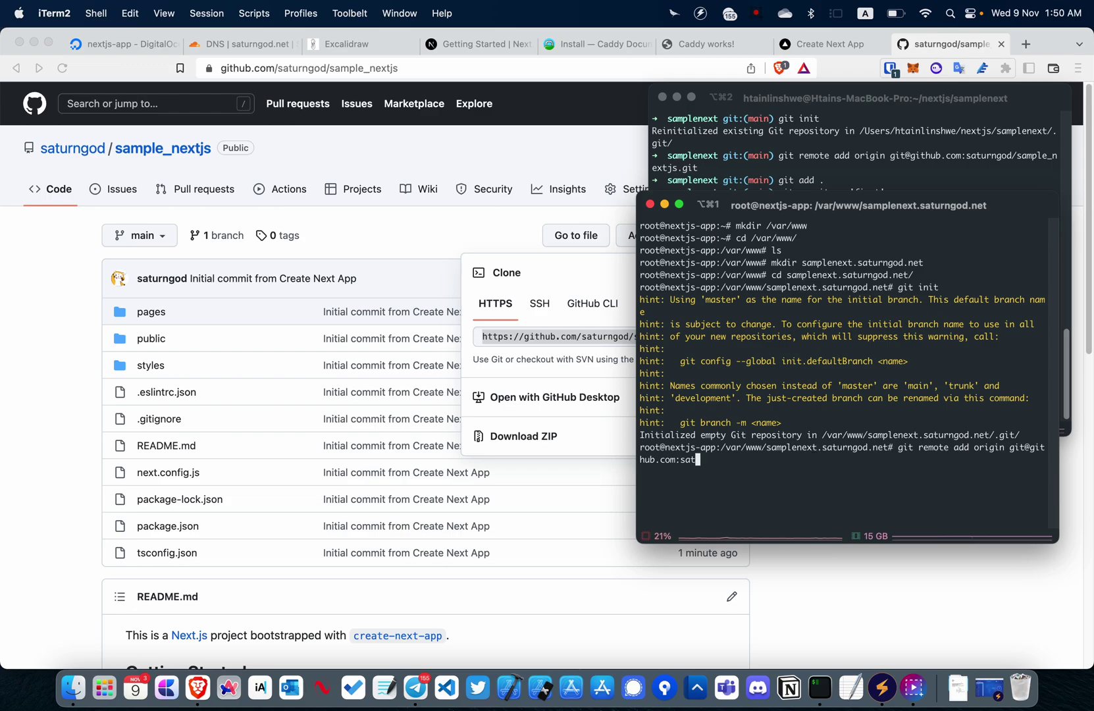
key("BackSpace")
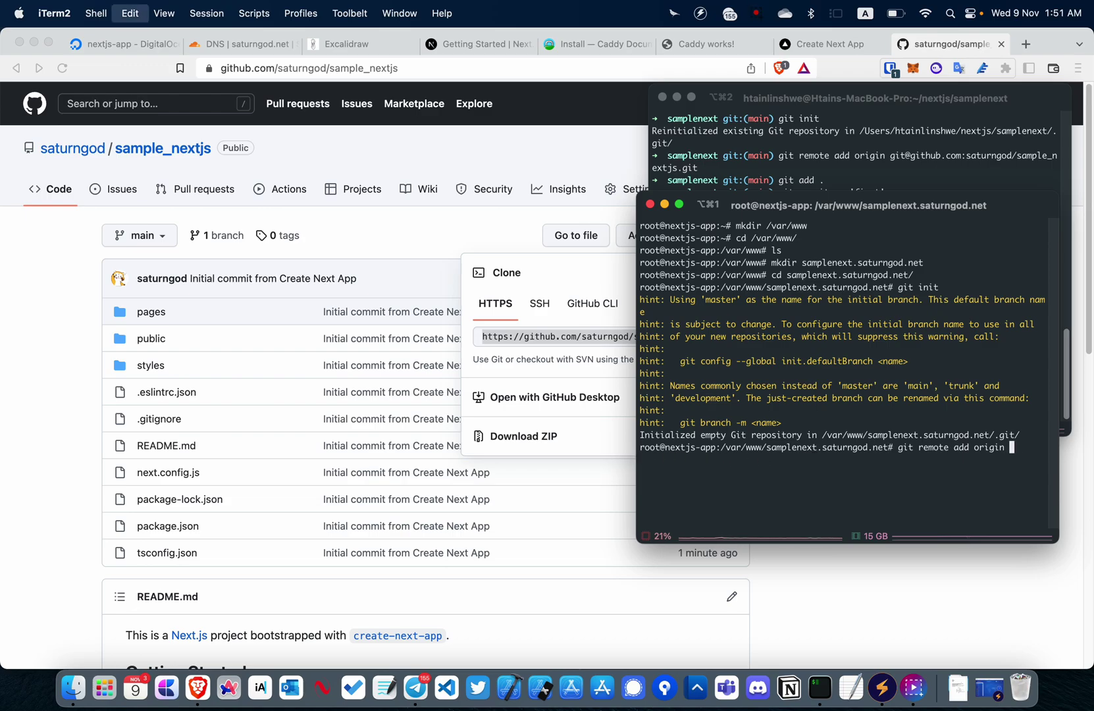
key("super+v")
key("Return")
Step: Run git pull origin main on the server and list the files in samplenext.saturngod.net
type("git pull origin main")
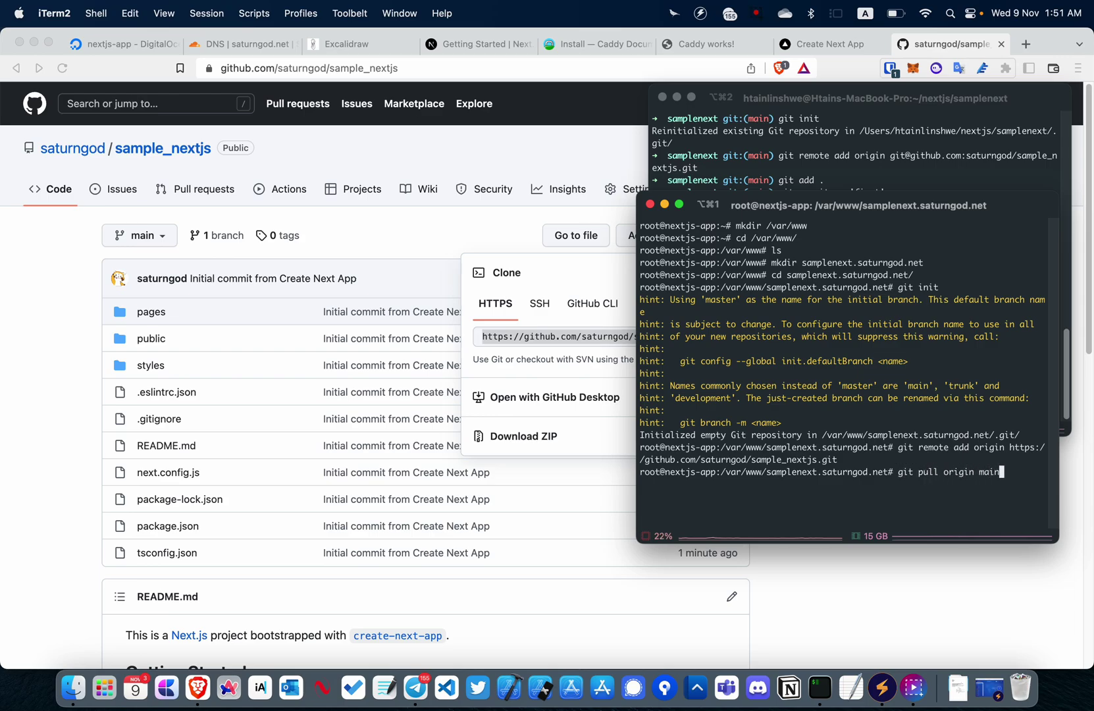
key("Return")
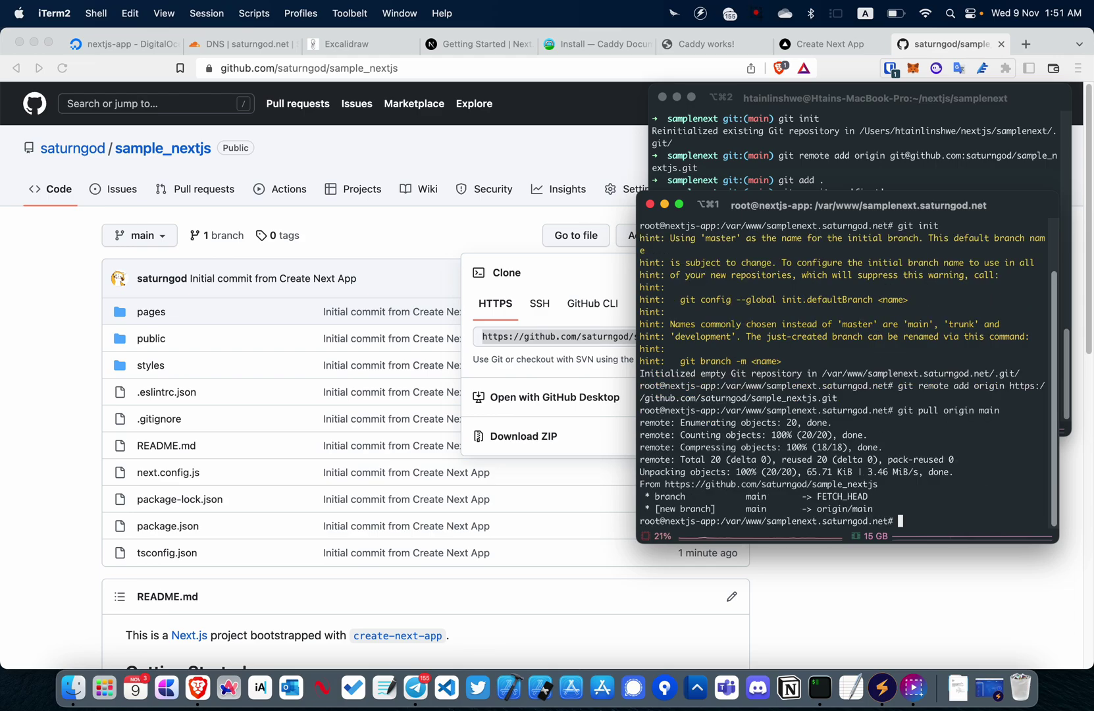
type("ls")
key("Return")
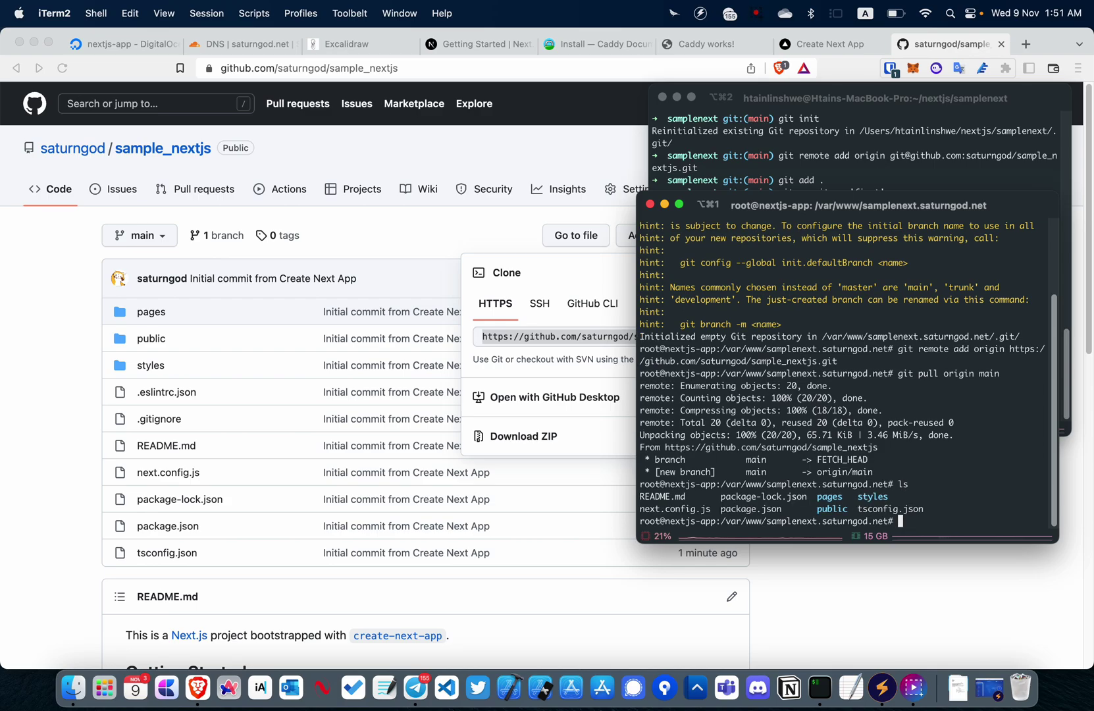
left_click_drag(863, 217, 502, 171)
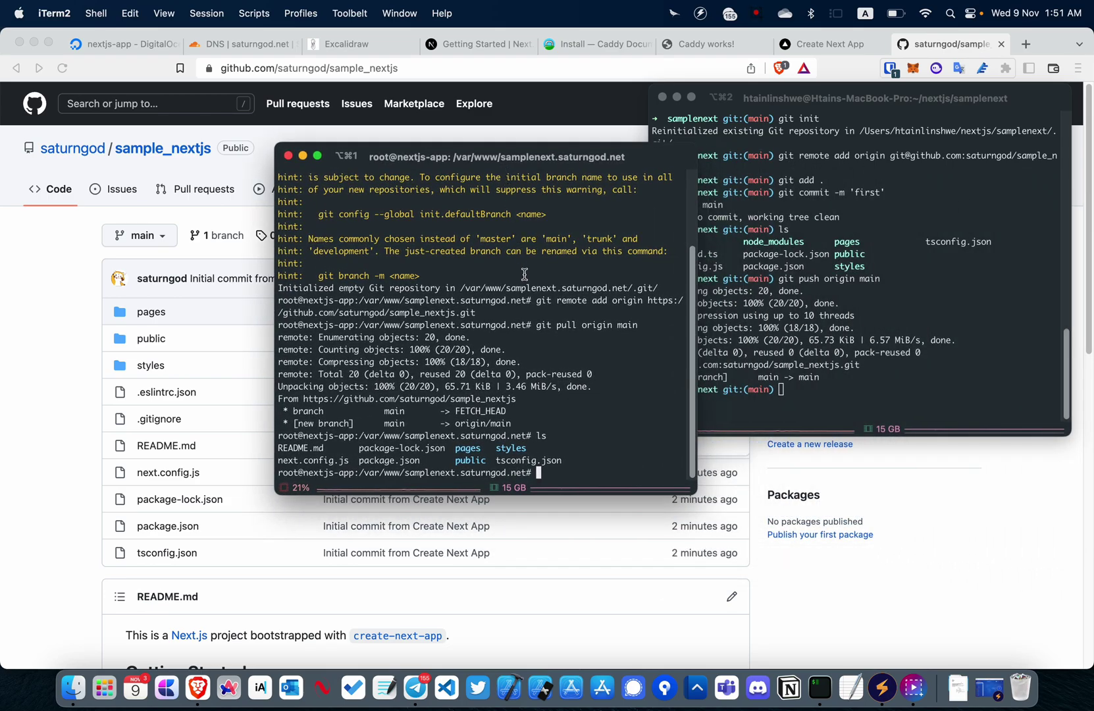
Step: Install Node.js on the server with apt install nodejs, accepting the download, and check it with node --version
type("apt install nodejs")
key("Return")
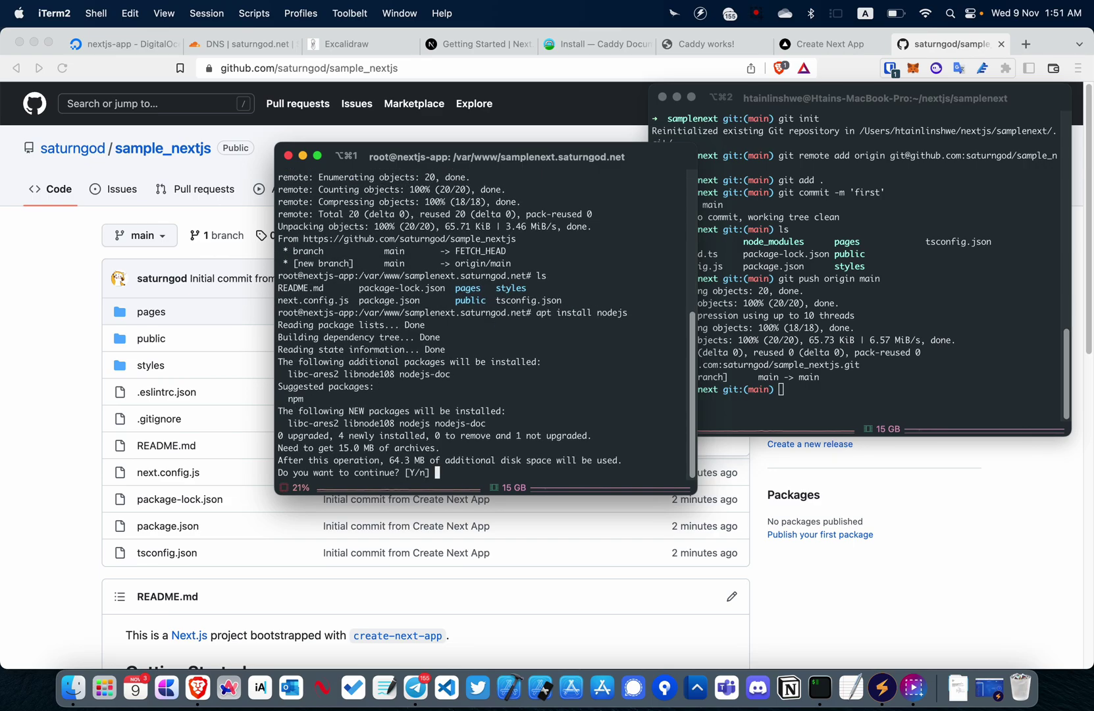
type("y")
key("Return")
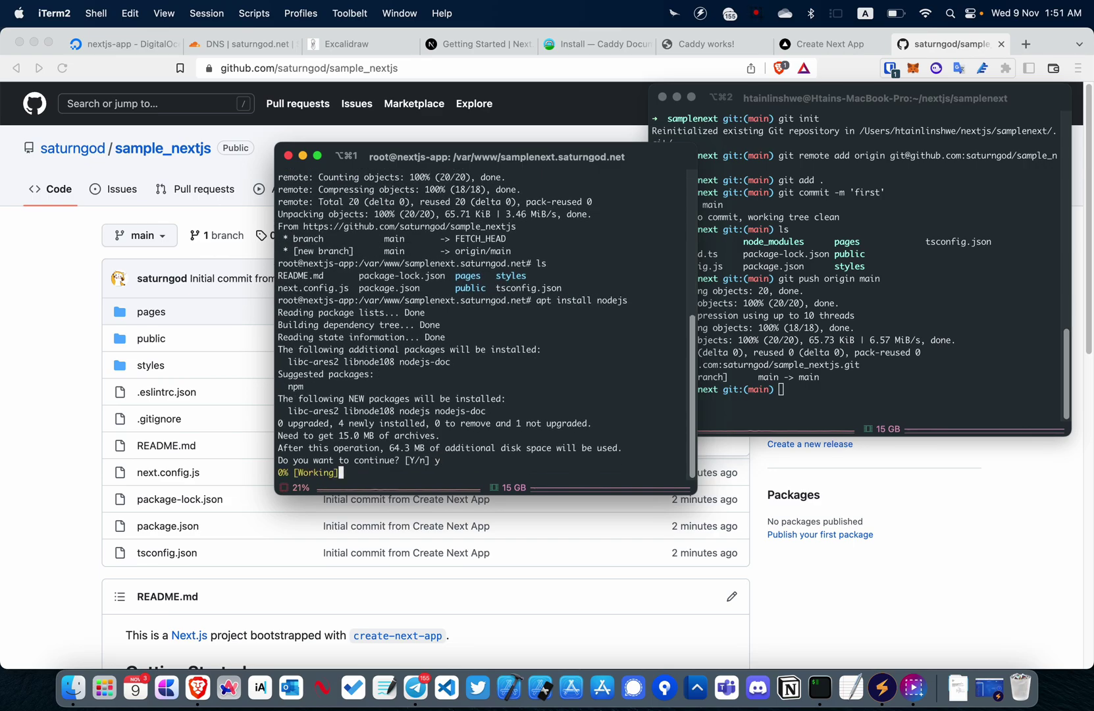
type("node --version")
key("Return")
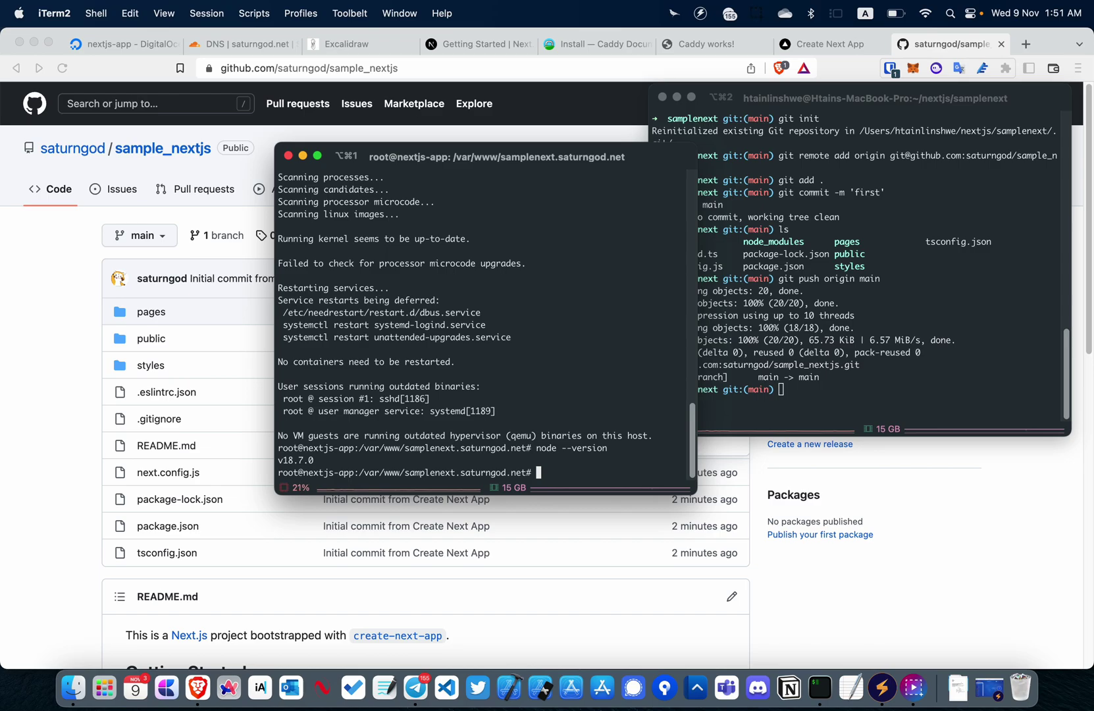
Step: Install npm on the server with apt install npm, checking npm --version before and after the installation
type("npm --version")
key("Return")
type("apt install npm")
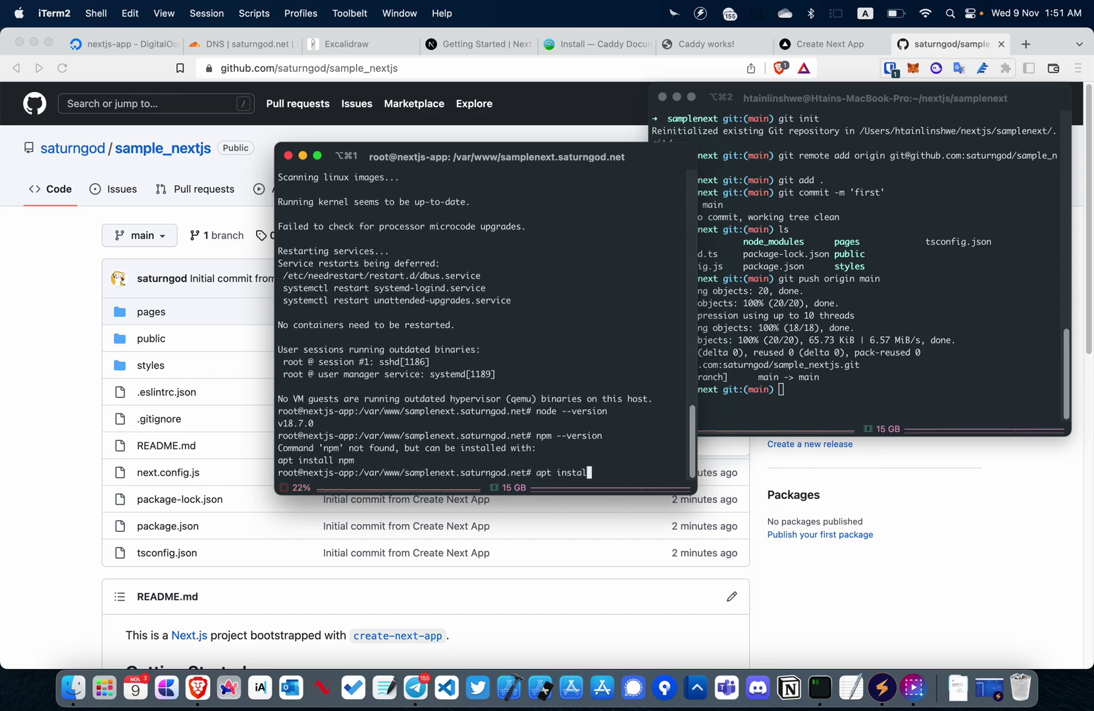
key("Return")
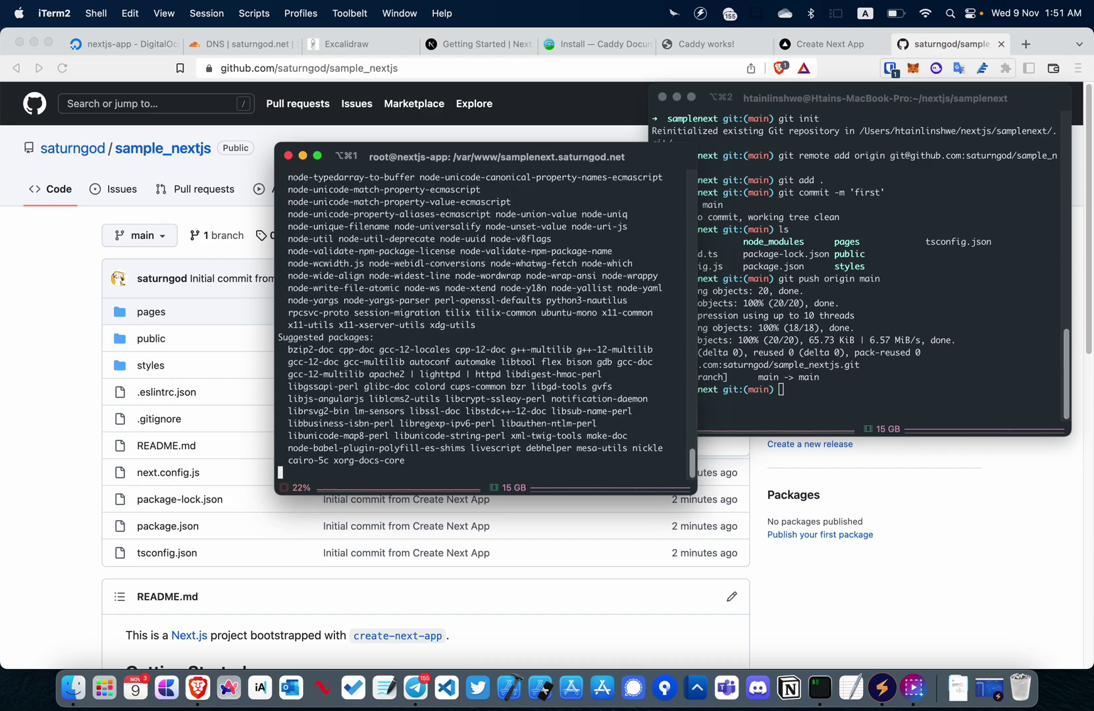
type("y")
key("Return")
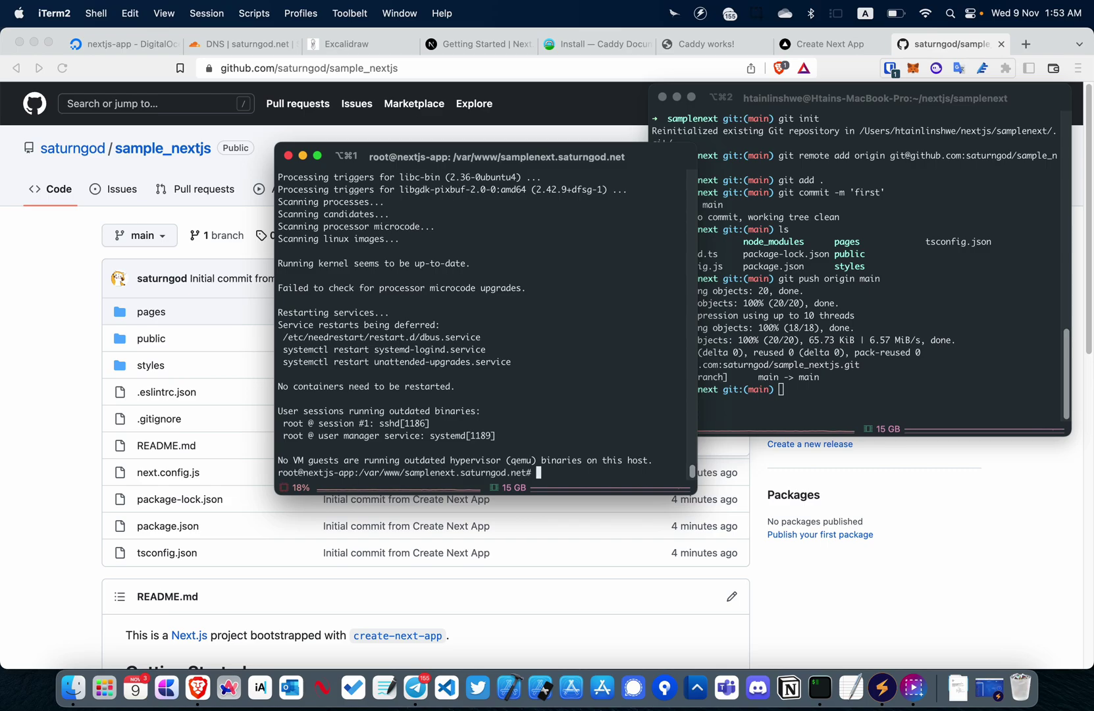
type("npm --version")
key("Return")
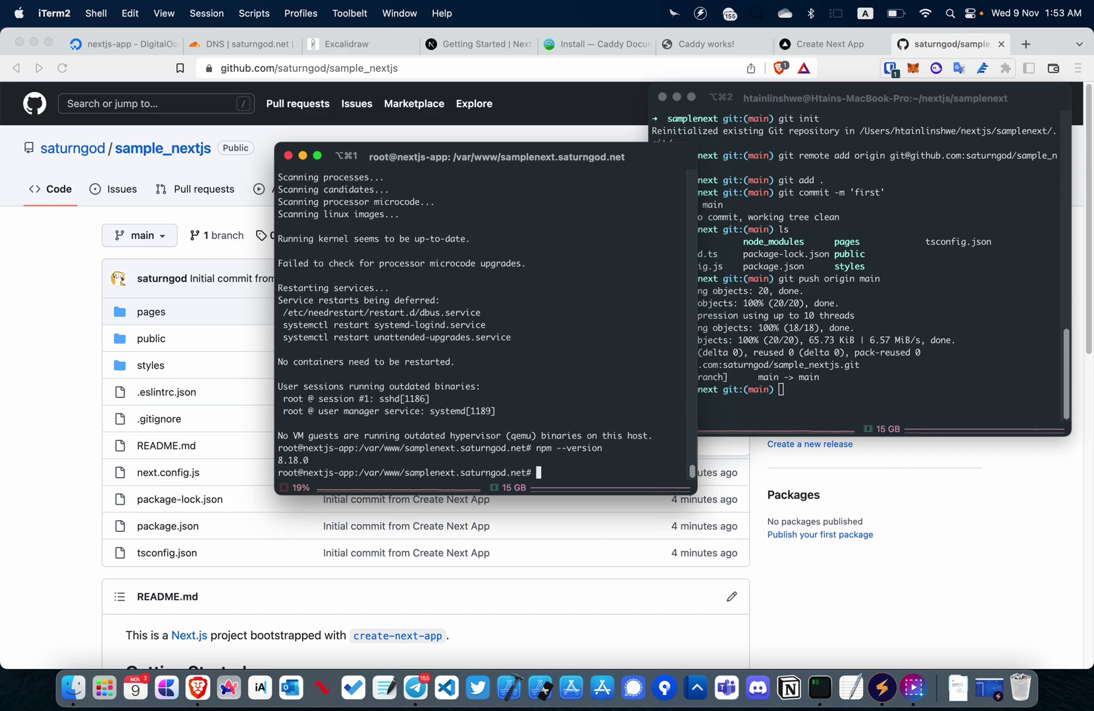
Step: Try npm run build, install the project's dependencies with npm install, and run npm run build again
type("npm run build")
key("Return")
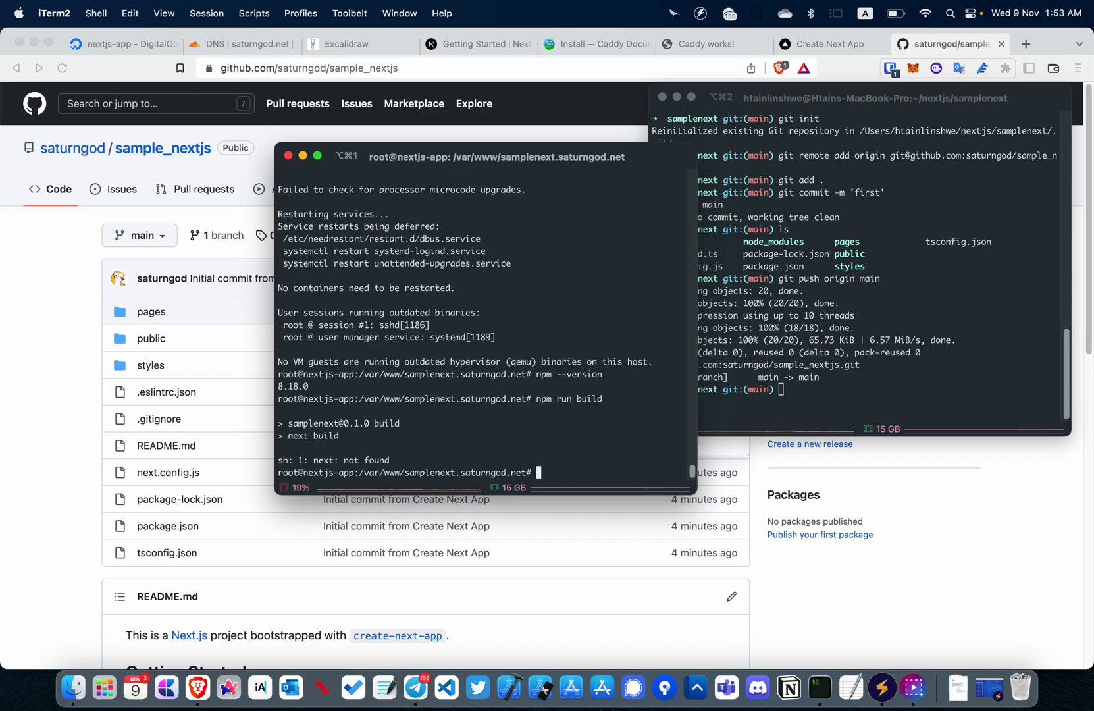
type("npm install")
key("Return")
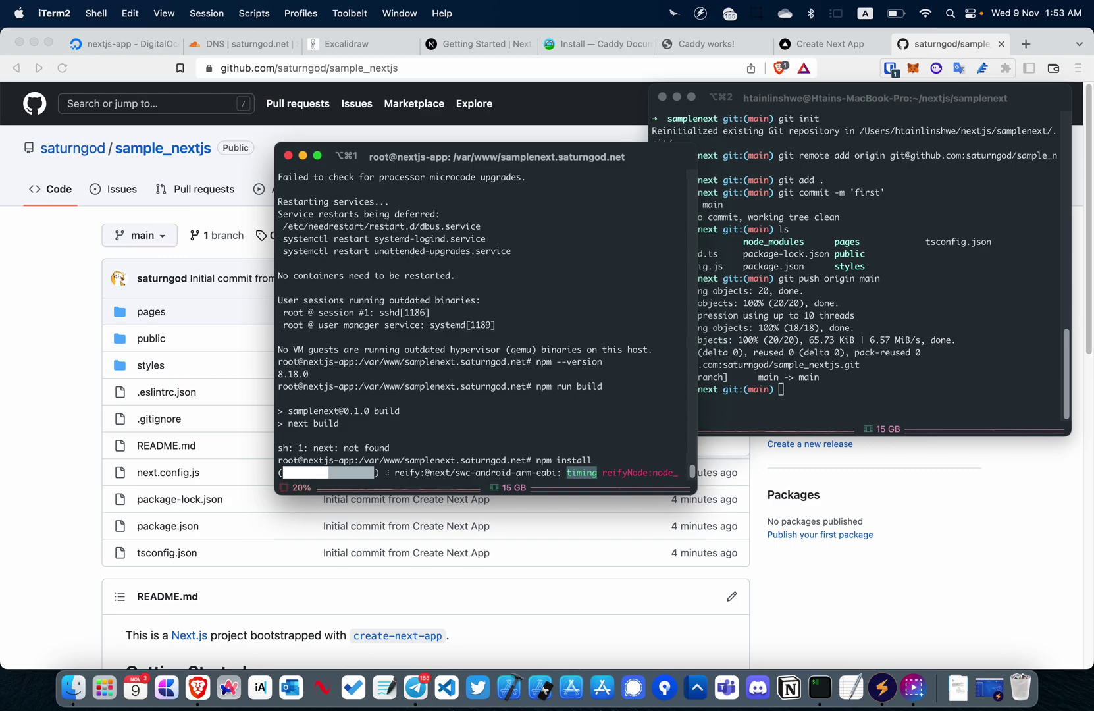
type("npm run build")
key("Return")
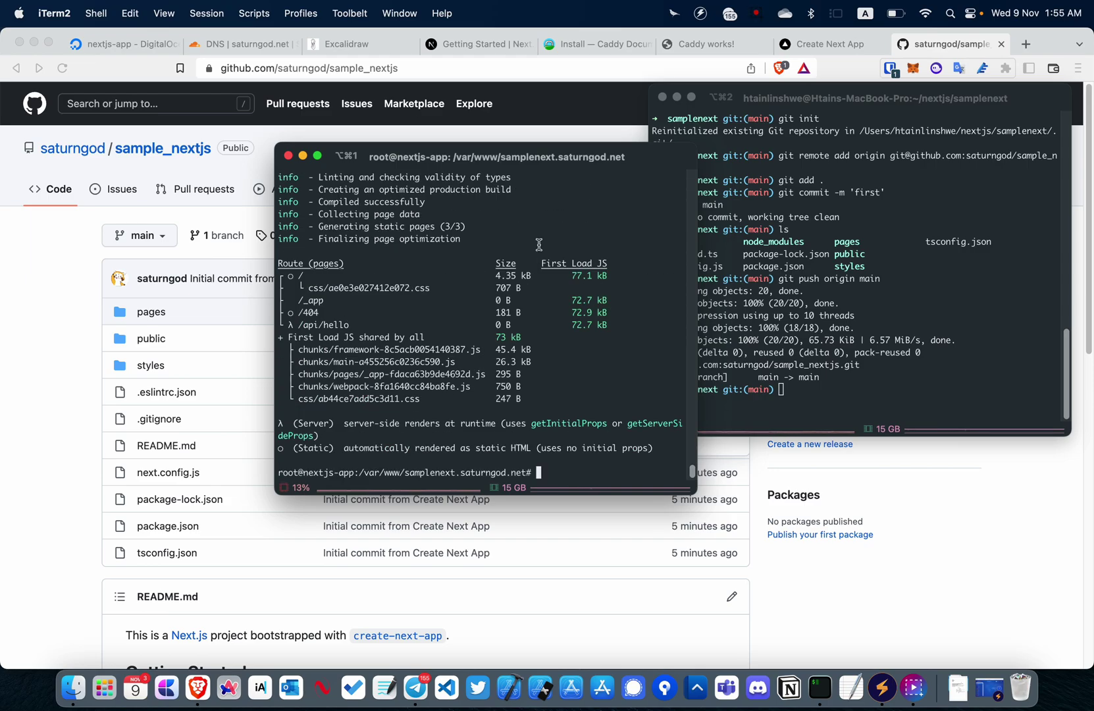
Step: Start the app with npm run start and open the Droplet's IPv4 address on port 3000 in a new Brave tab
type("npm run start")
key("Return")
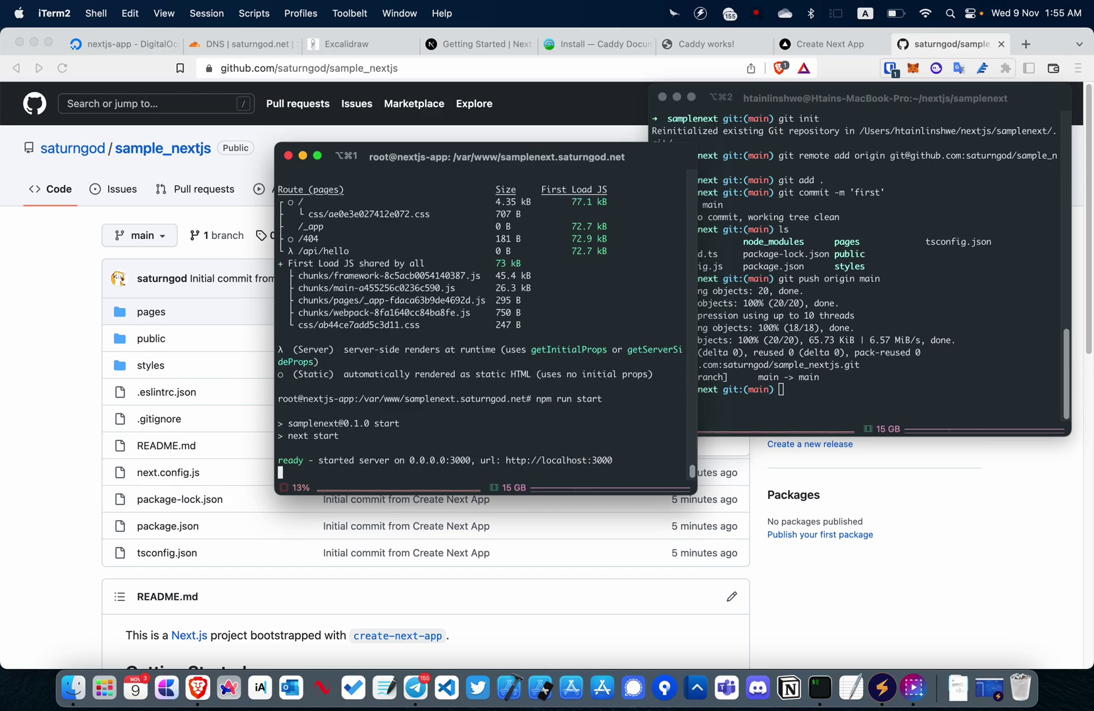
double_click(461, 460)
left_click(559, 47)
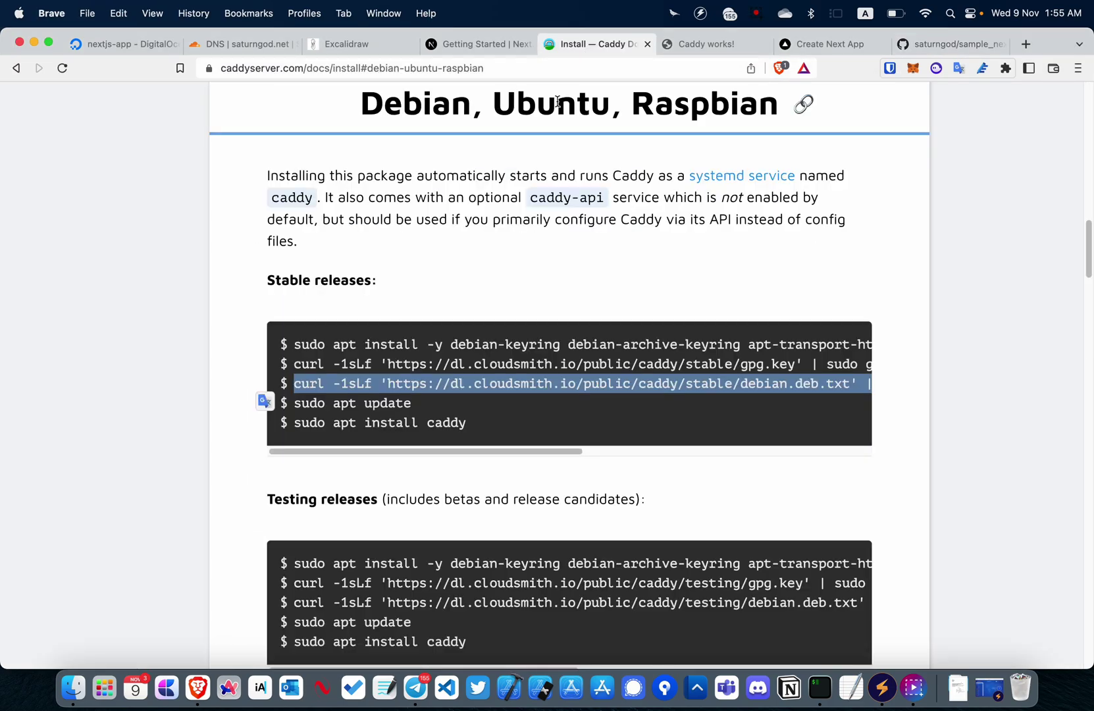
left_click(141, 43)
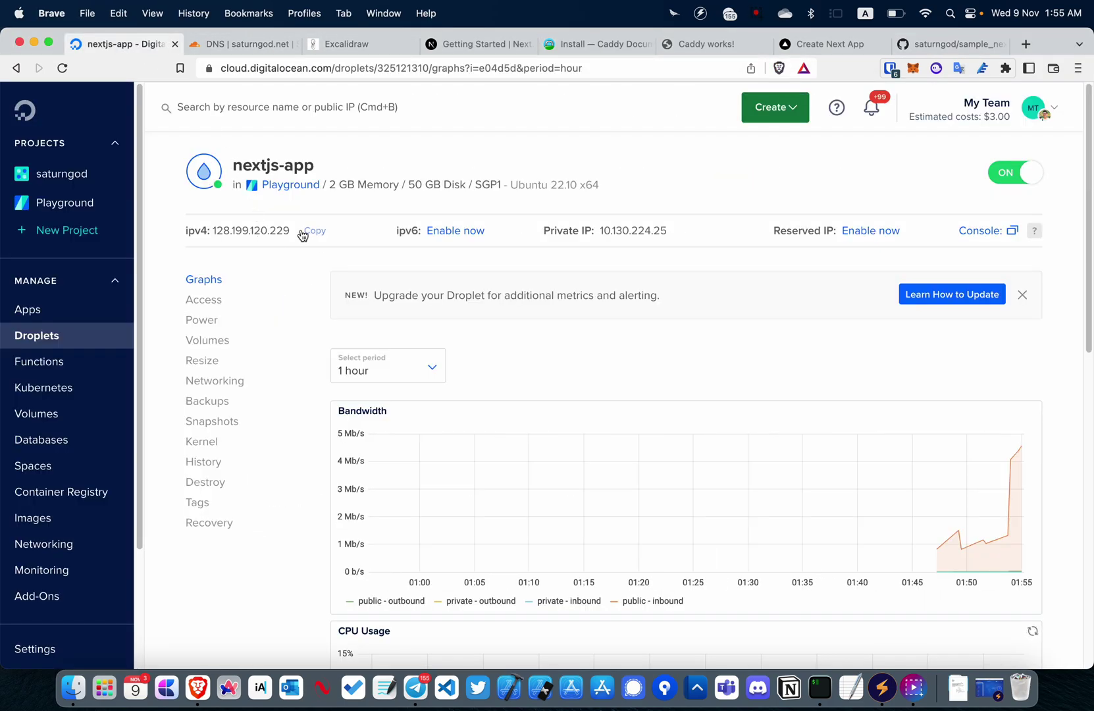
left_click(308, 232)
key("super+t")
type("128.199.120.229")
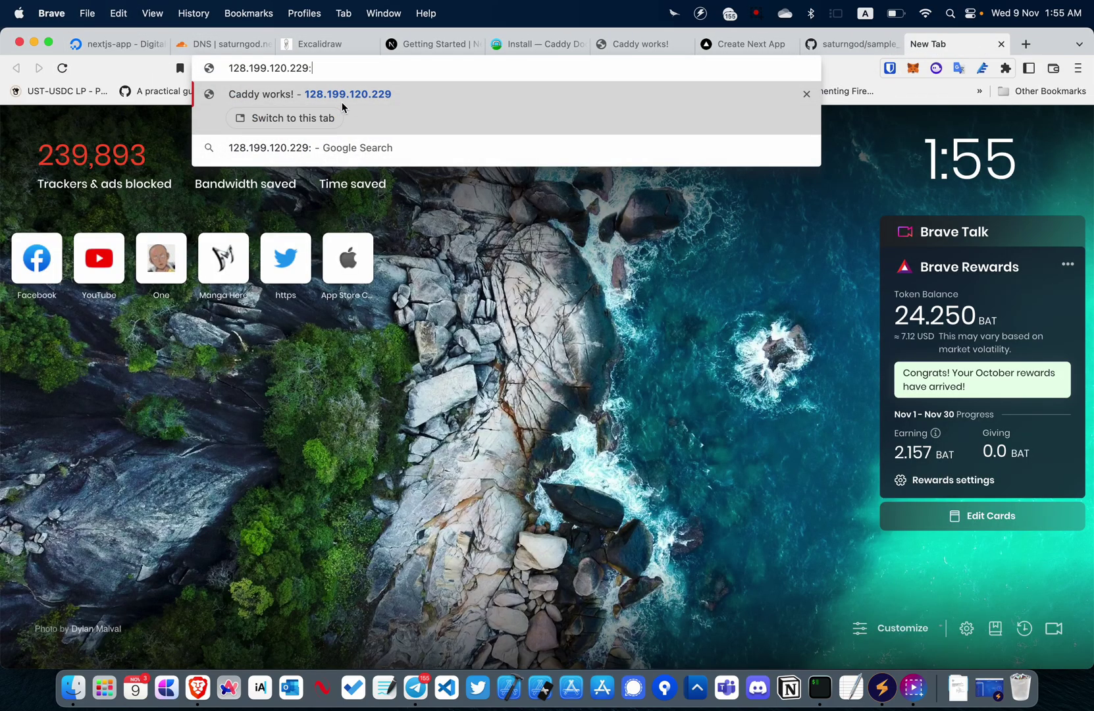
type(":3000")
left_click(343, 104)
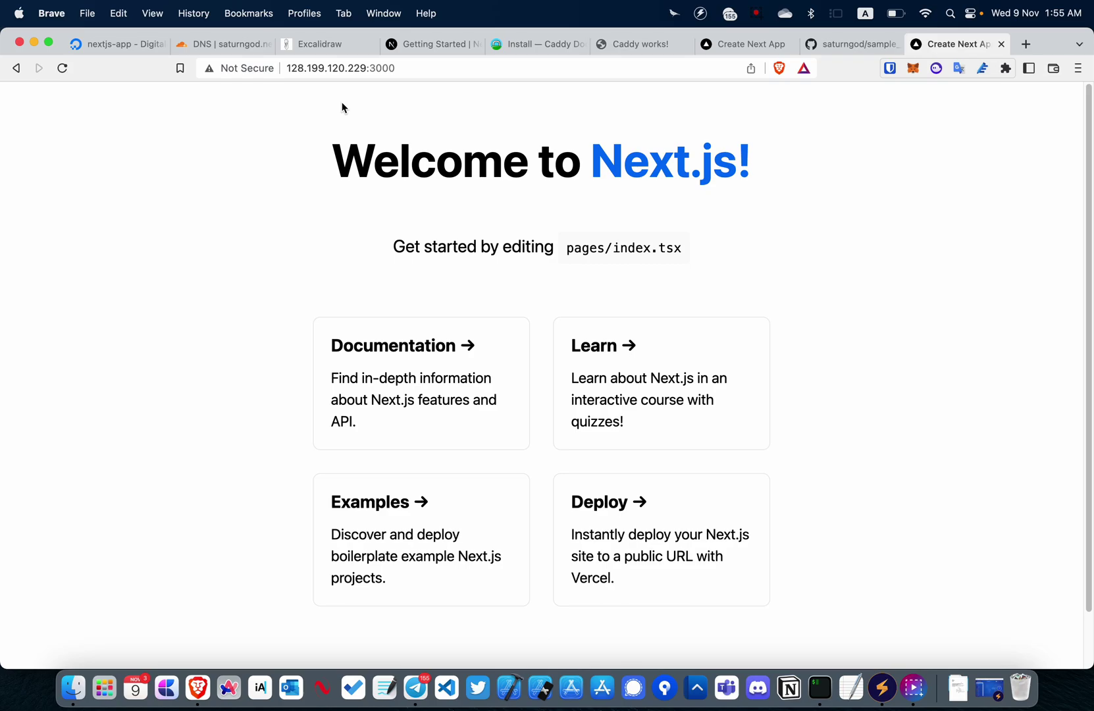
Step: Switch to iTerm2, stop the running Next.js server, and install forever globally with npm install -g forever
left_click(819, 687)
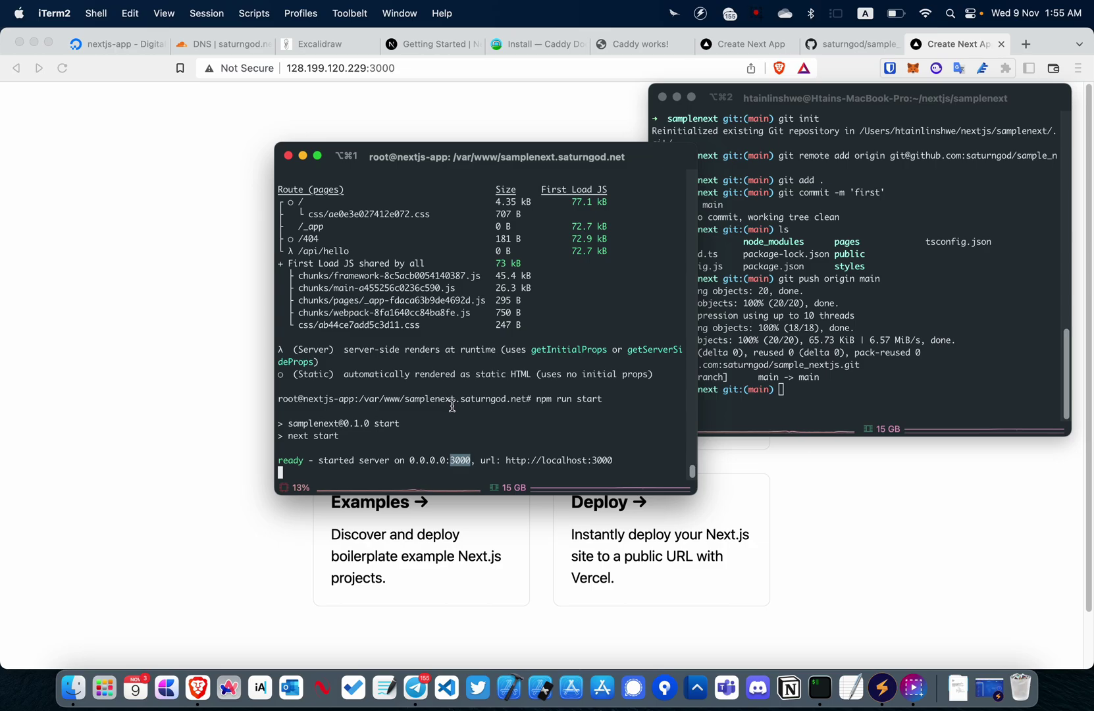
key("ctrl+c")
type("npm install -g ")
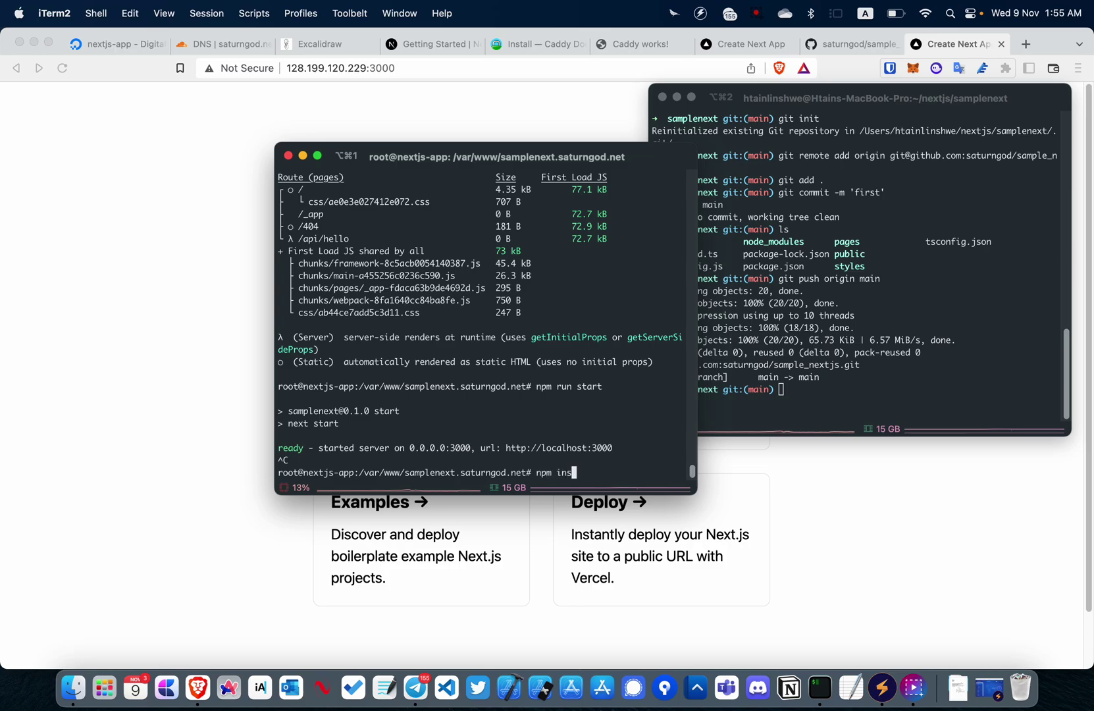
type("forever")
key("Return")
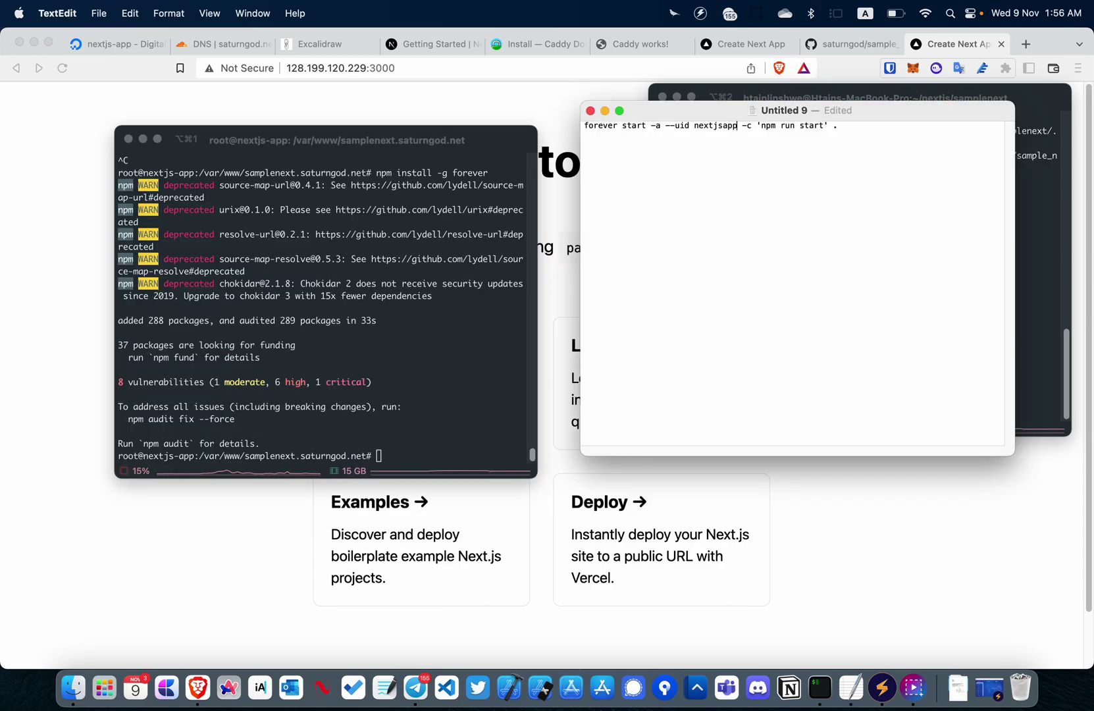
Step: Copy the command forever start -a --uid nextjsapp -c 'npm run start' . from the TextEdit note and run it on the server
left_click(420, 357)
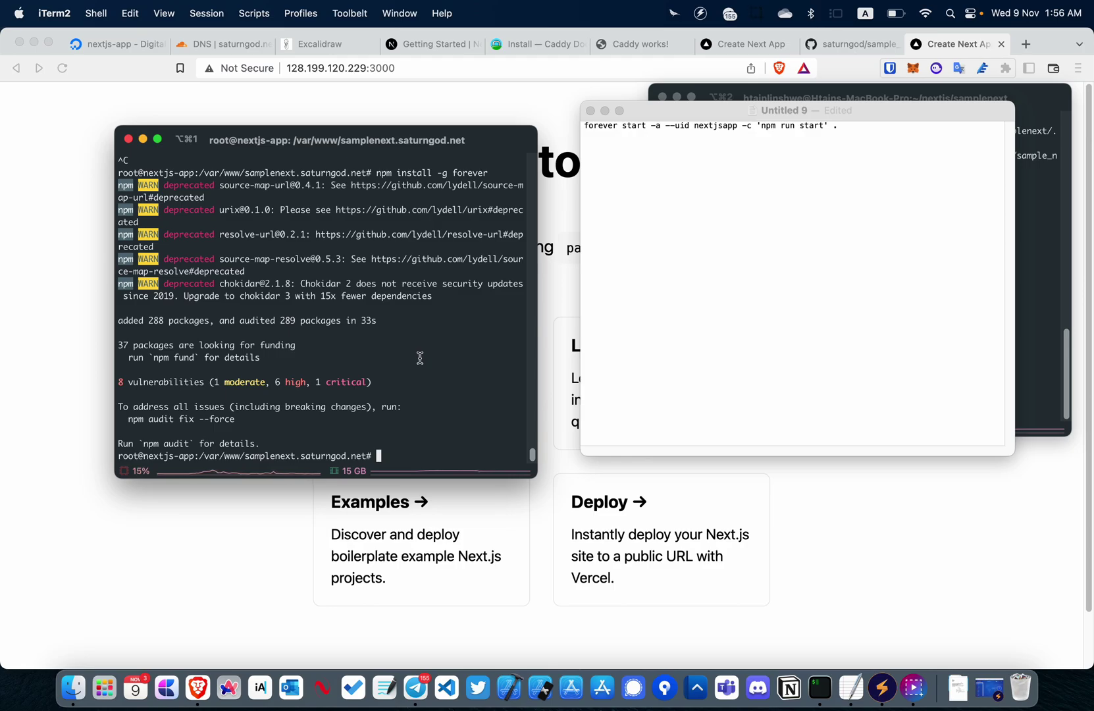
left_click(722, 247)
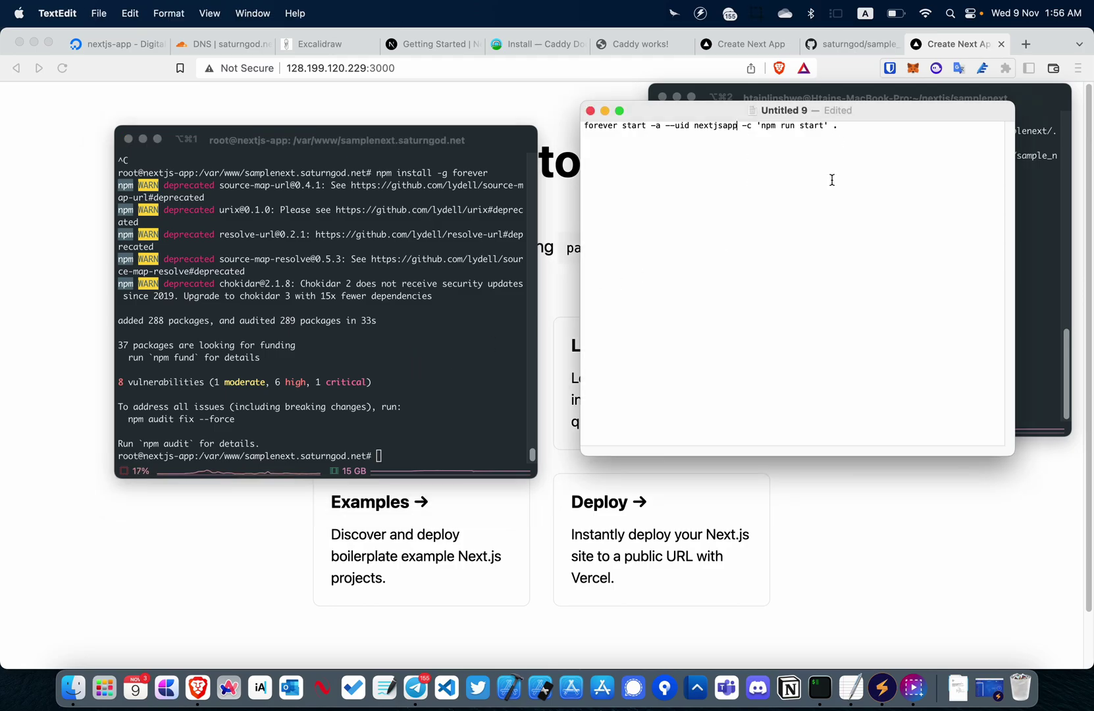
key("super+a")
key("super+c")
left_click(432, 356)
key("super+v")
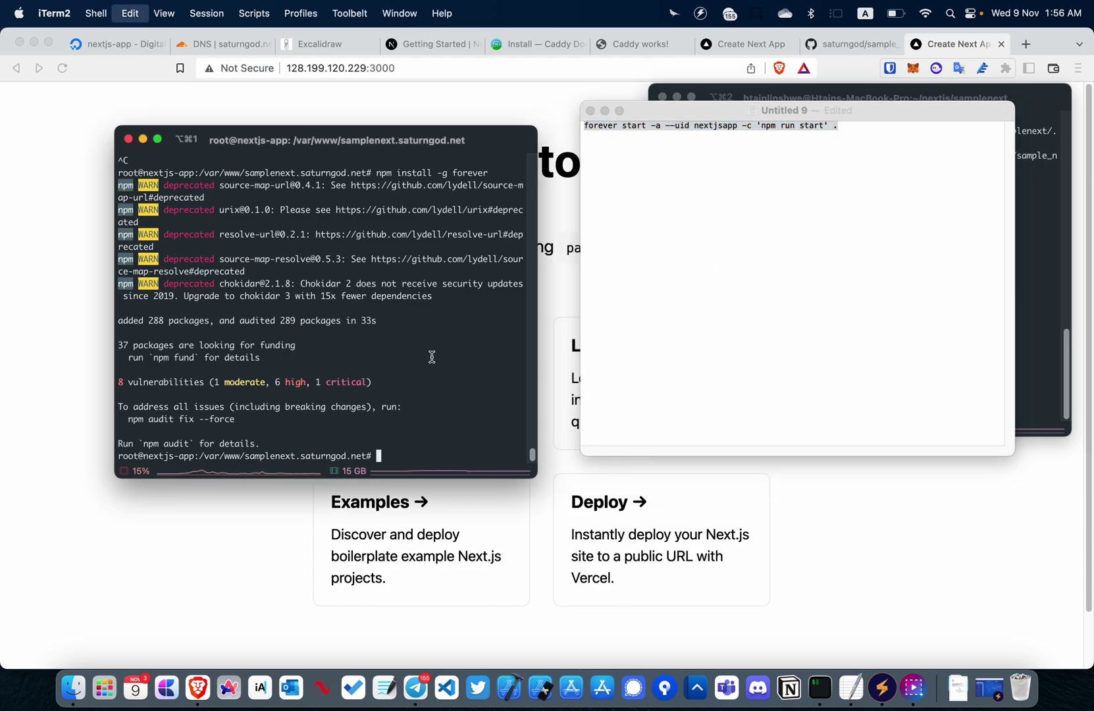
key("Return")
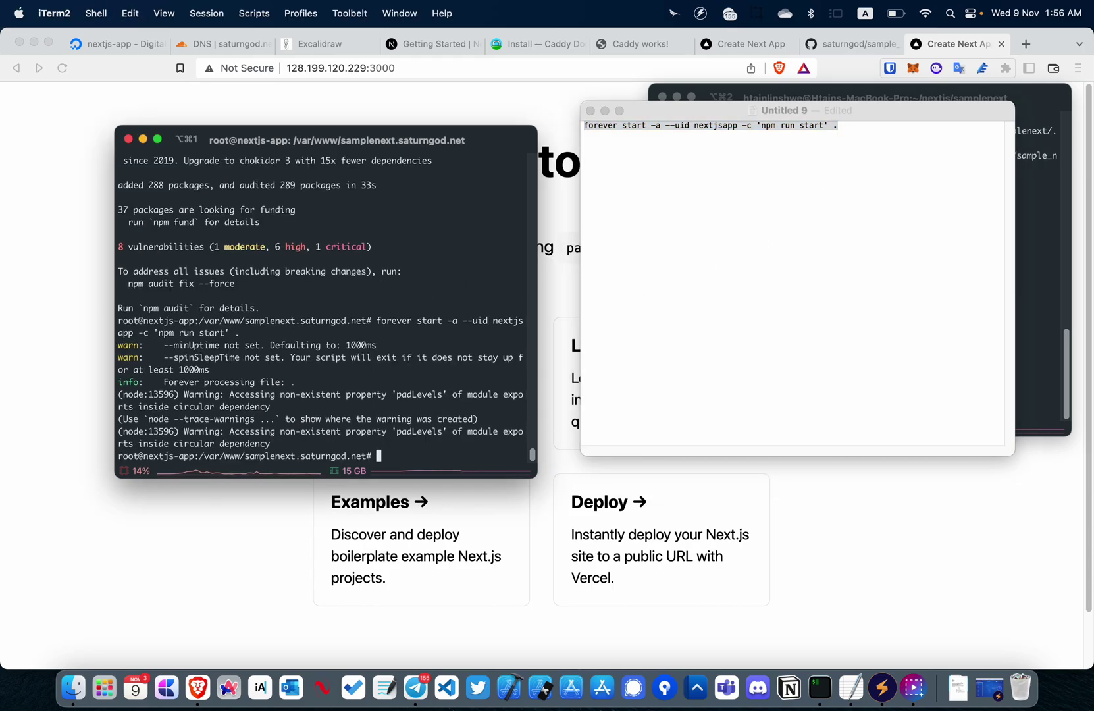
Step: List the running forever processes with forever list and widen the terminal window to read the table
type("forever list")
key("Return")
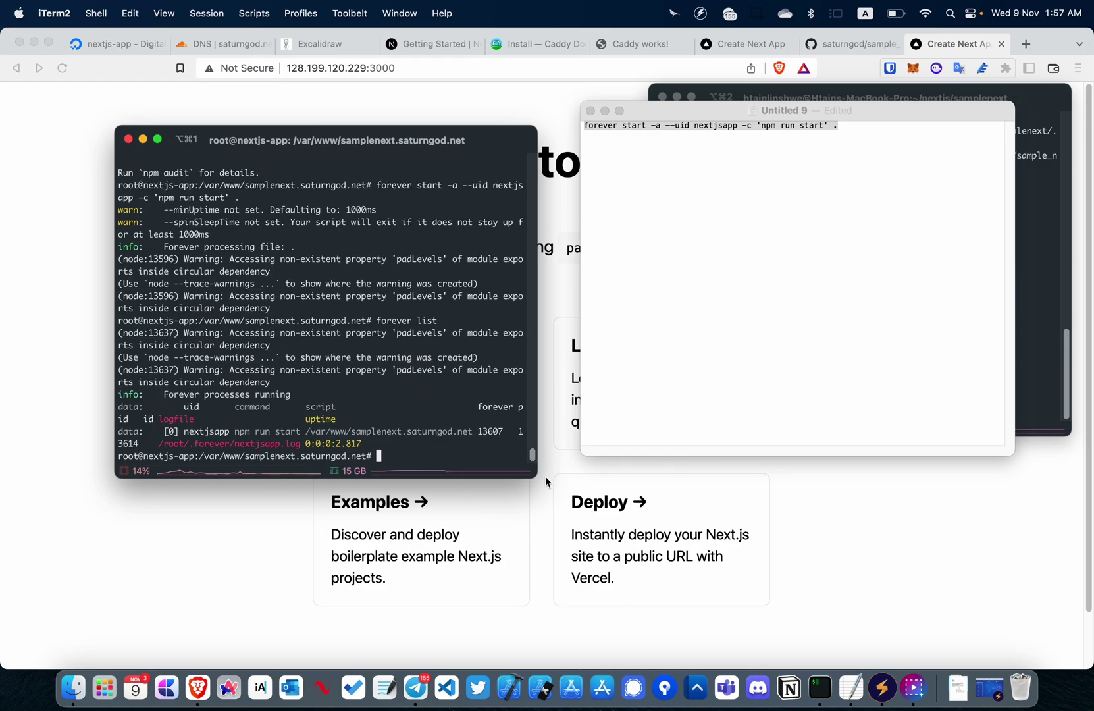
left_click_drag(534, 478, 829, 490)
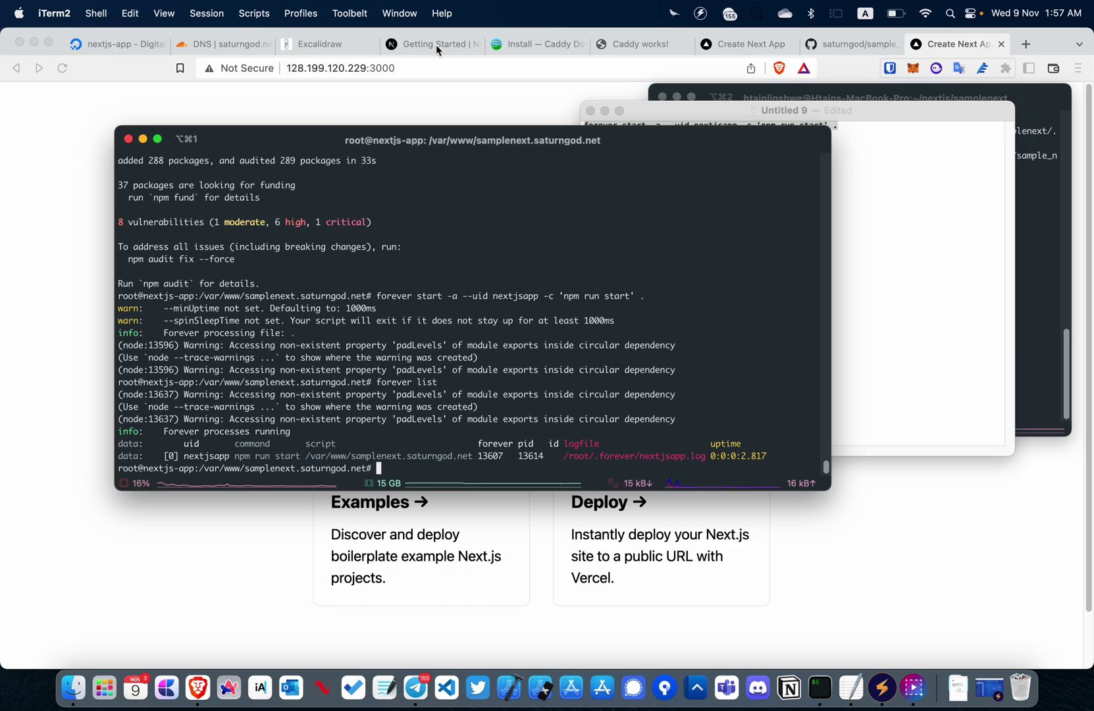
Step: Switch to Brave, copy the Droplet's IPv4 address from DigitalOcean, and load it on port 3000 in another new tab
left_click(374, 94)
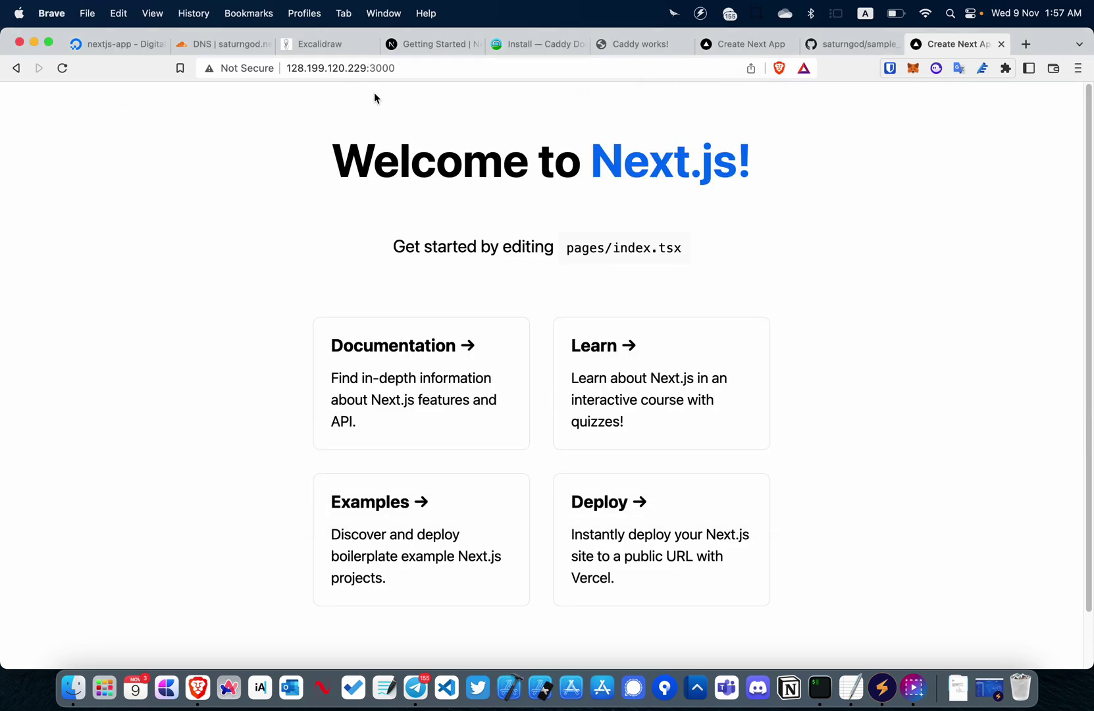
left_click(112, 44)
left_click(273, 236)
key("super+t")
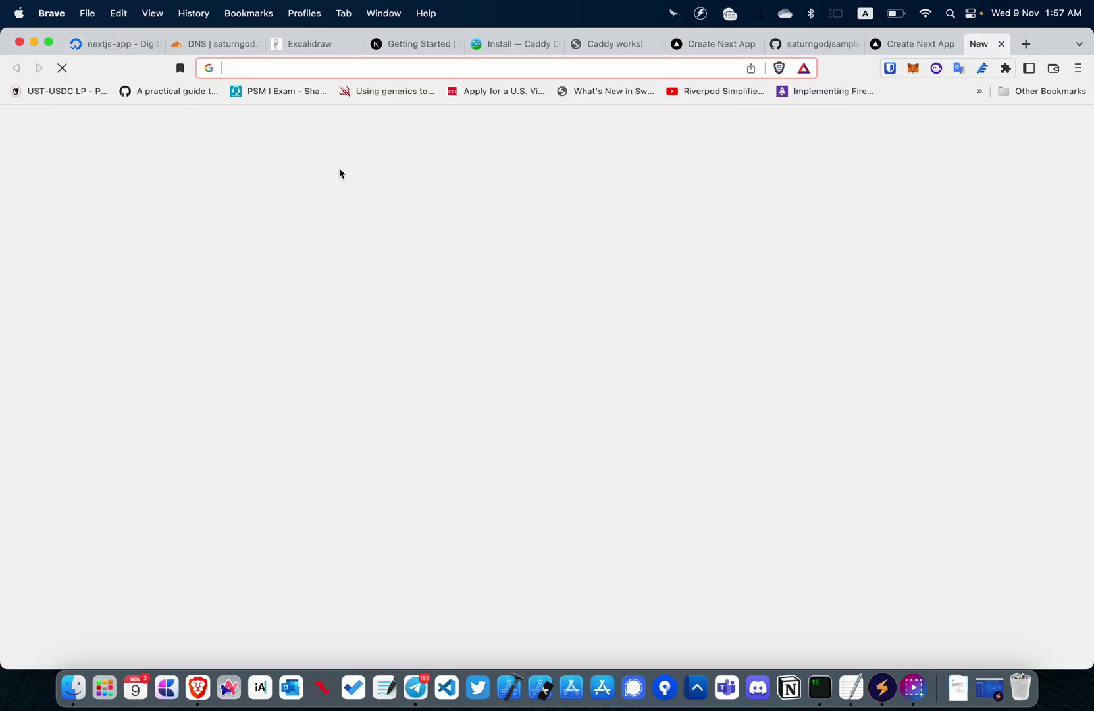
key("super+v")
type(":3")
key("BackSpace")
key("BackSpace")
type(":3000")
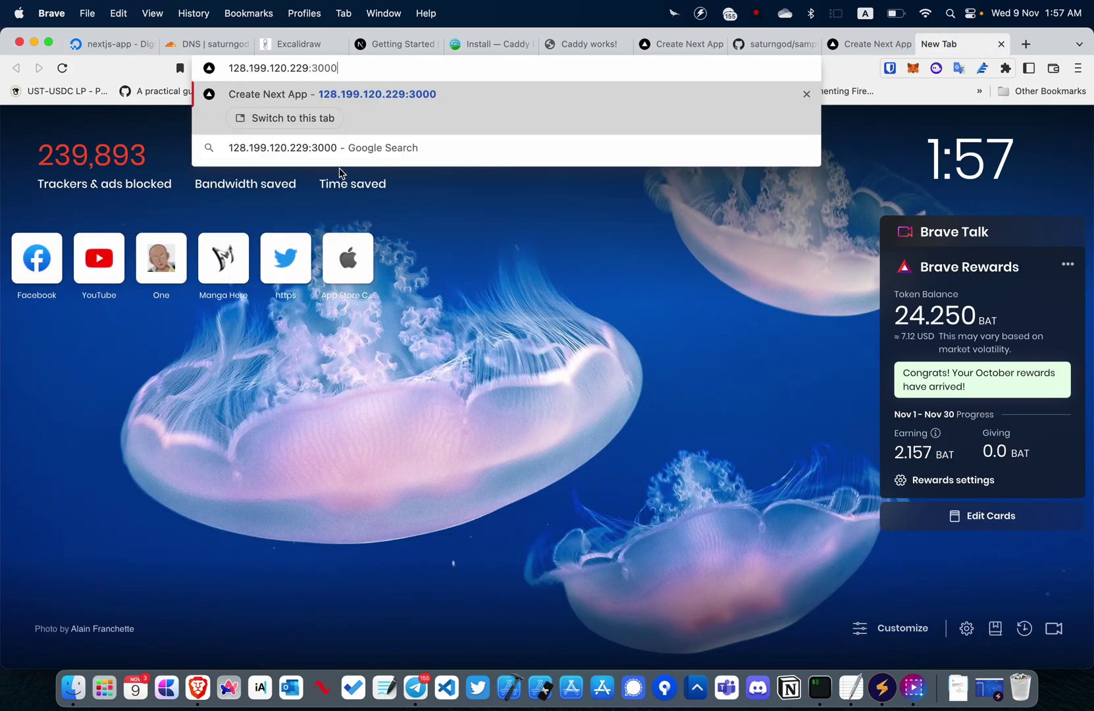
key("Return")
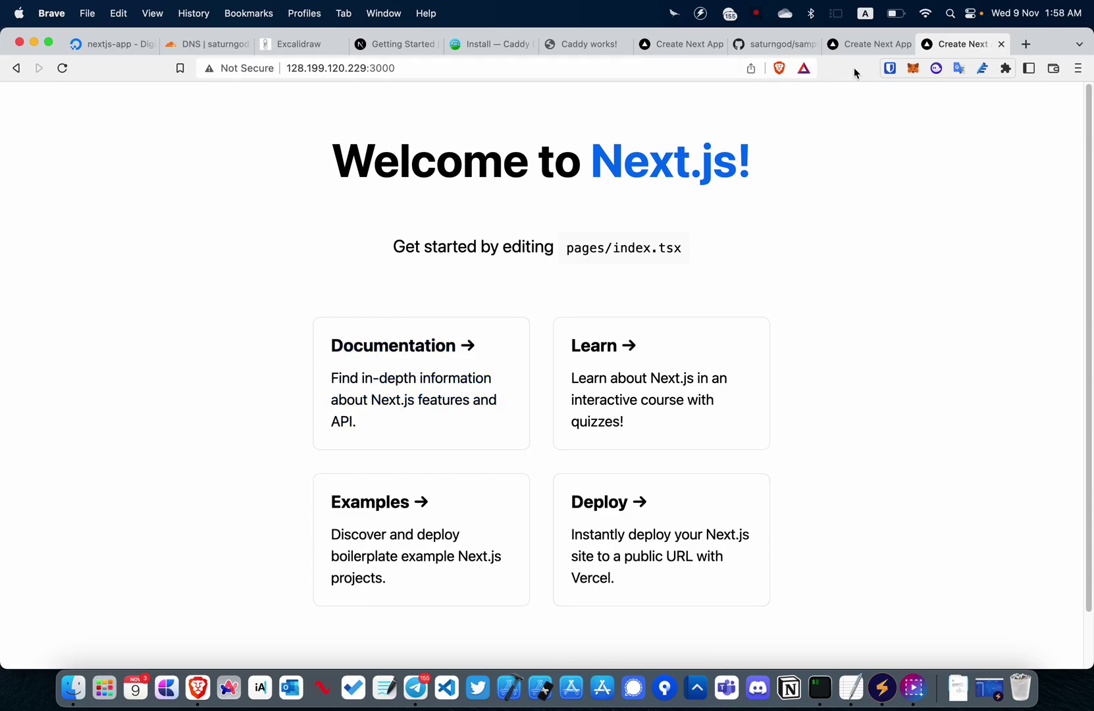
Step: Review the numbered deployment list on the Excalidraw page
left_click(309, 44)
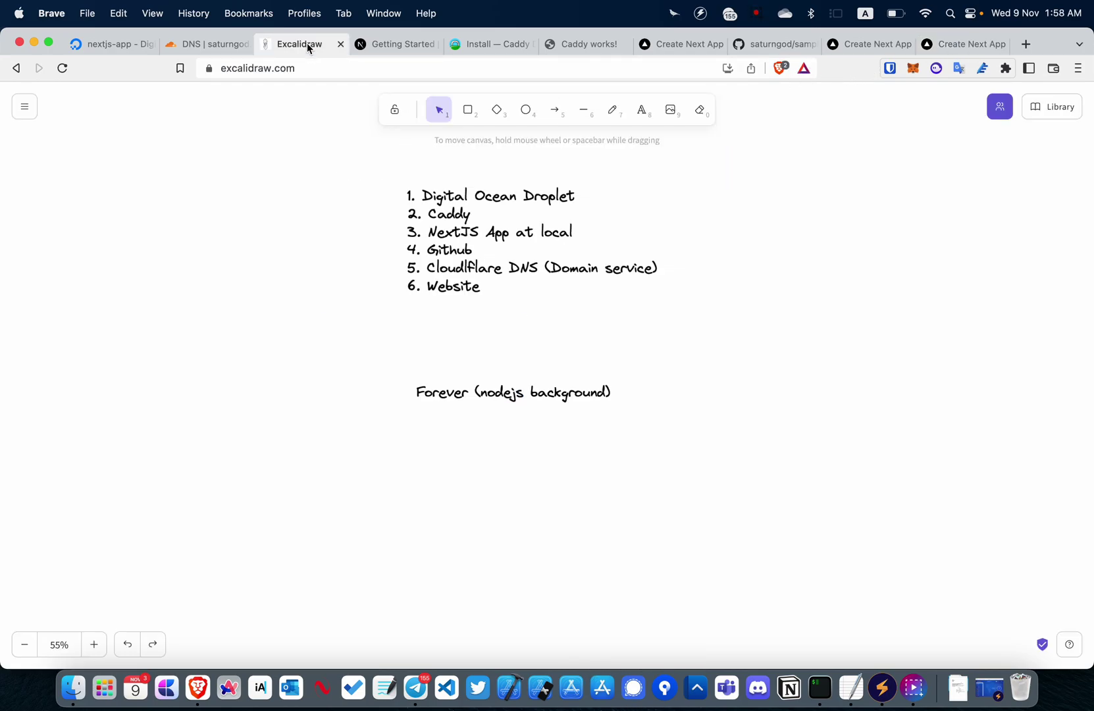
left_click(446, 217)
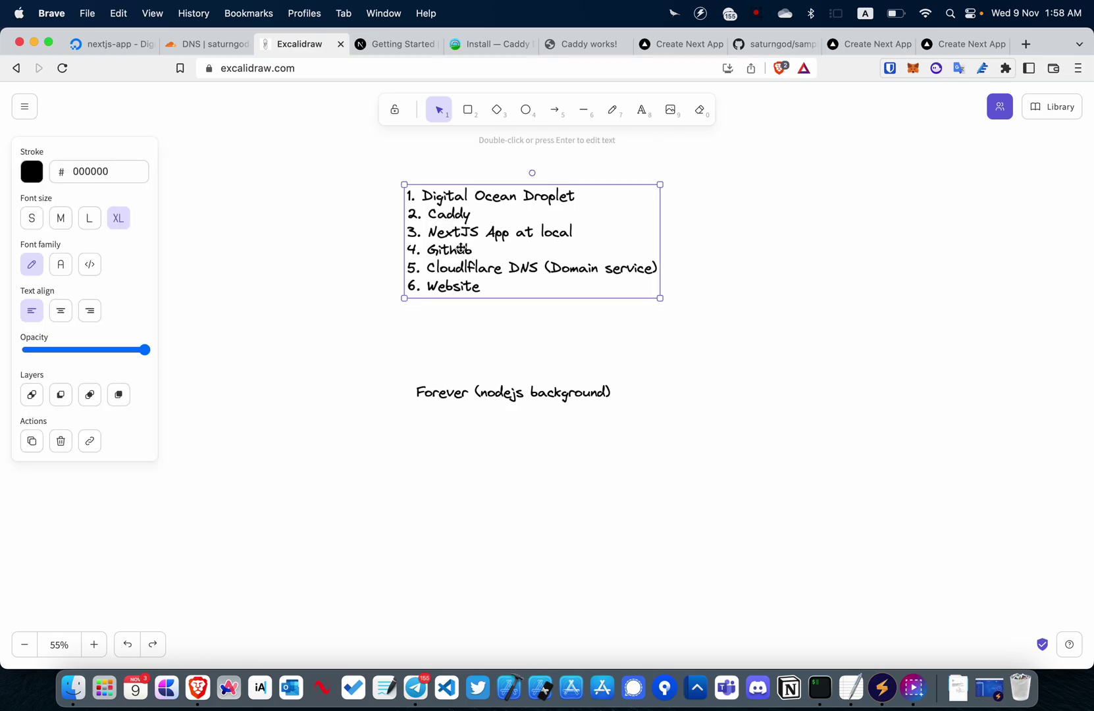
double_click(476, 257)
key("Right")
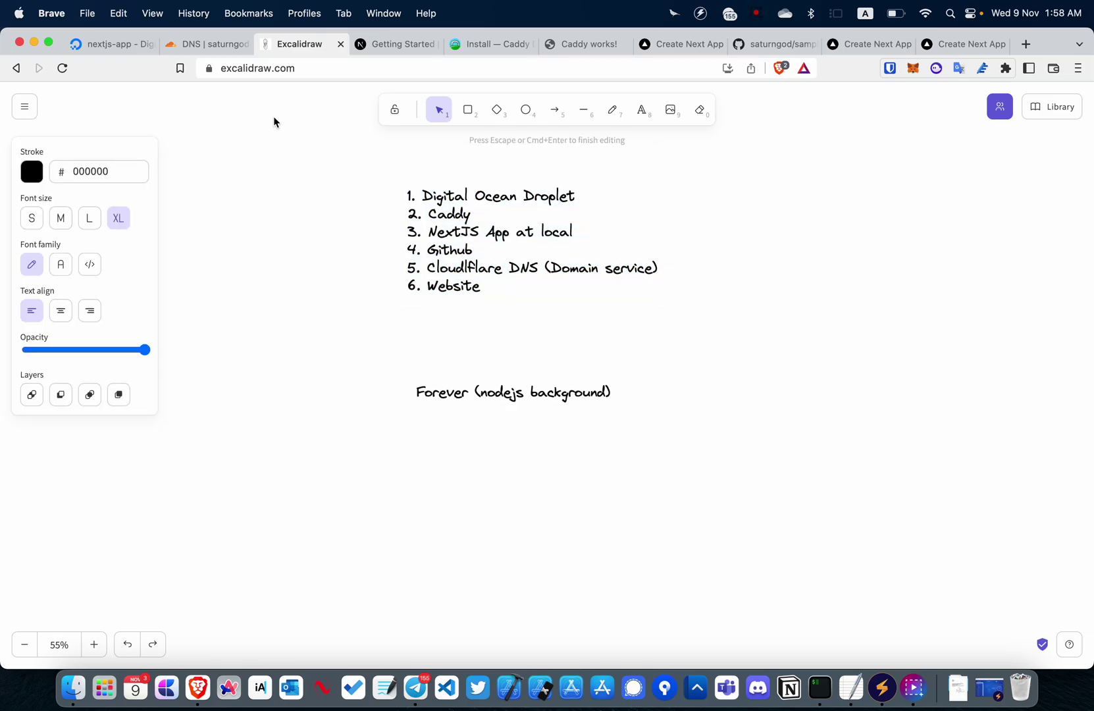
Step: Switch to the Cloudflare DNS page for saturngod.net and name the new A record nextjs
left_click(208, 44)
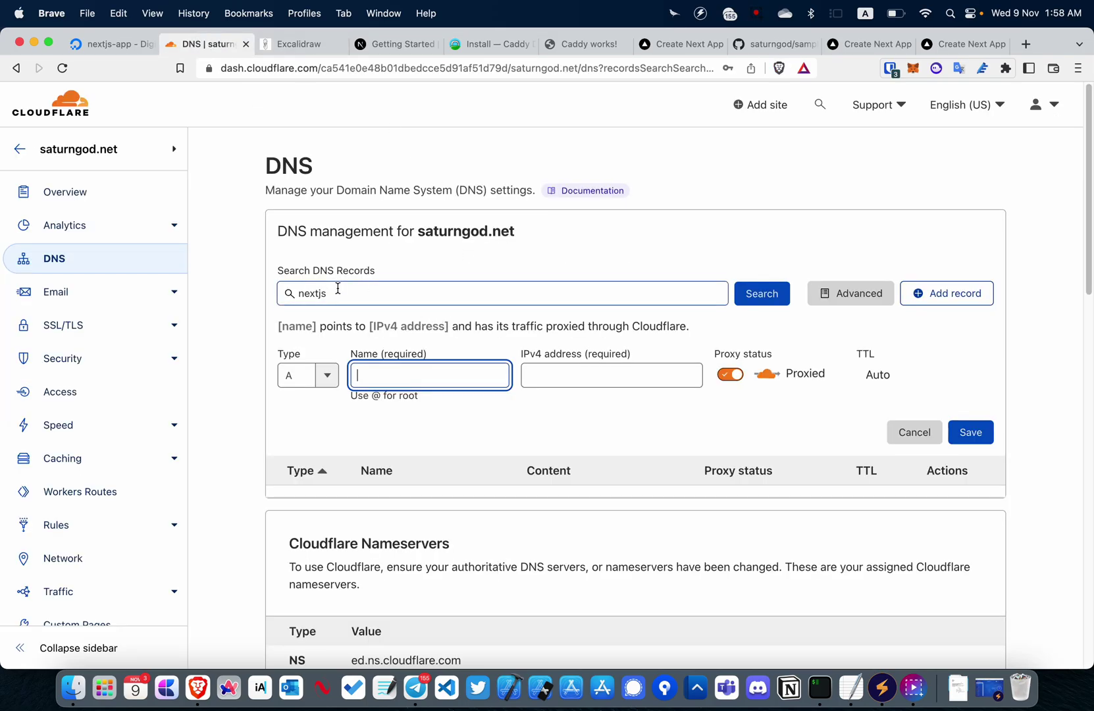
double_click(425, 298)
left_click(440, 374)
key("super+v")
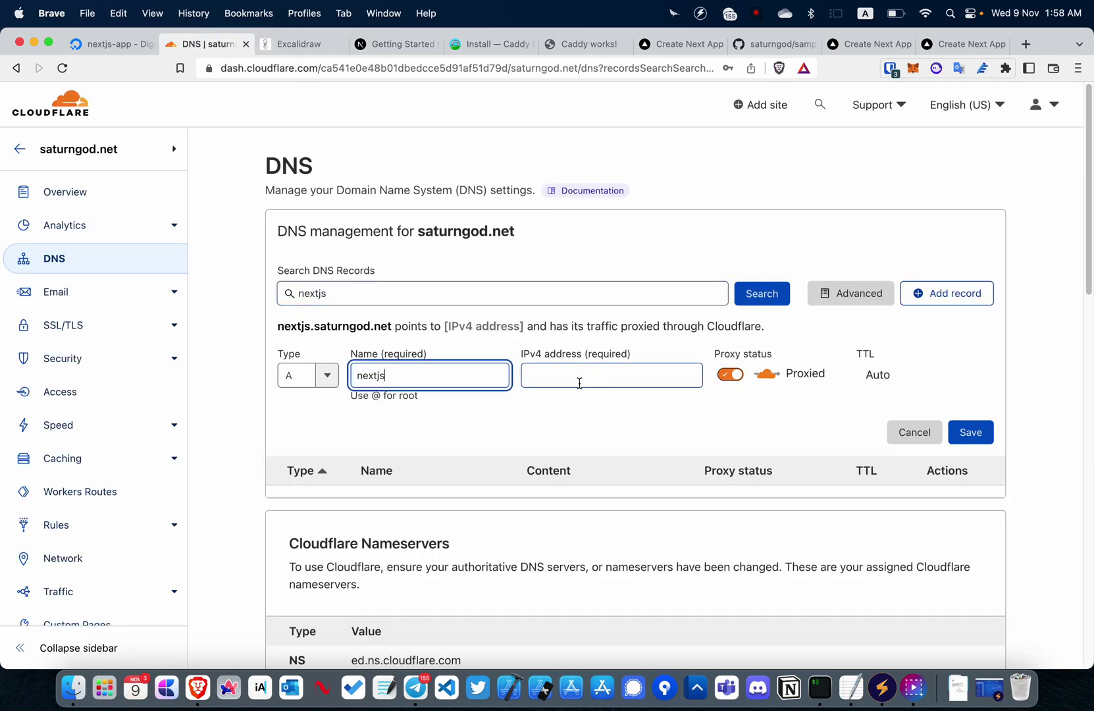
Step: Copy the Droplet's IPv4 address from DigitalOcean, enter 128.199.120.229 in the nextjs record, turn proxying off, and save the record
left_click(109, 44)
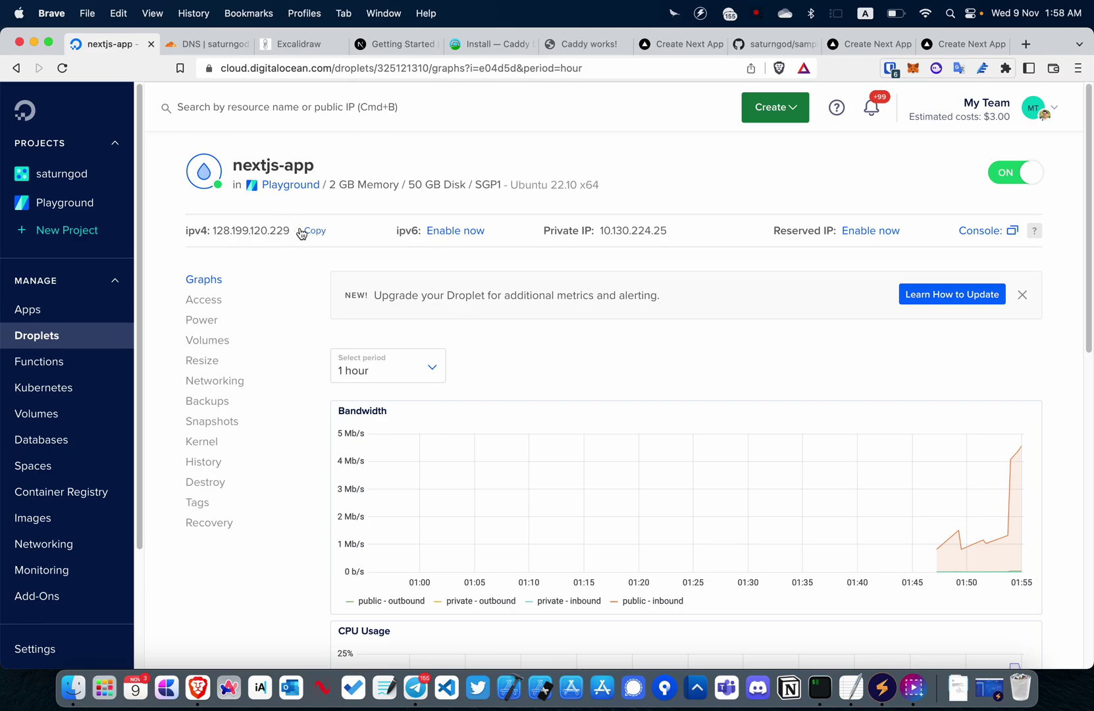
left_click(209, 44)
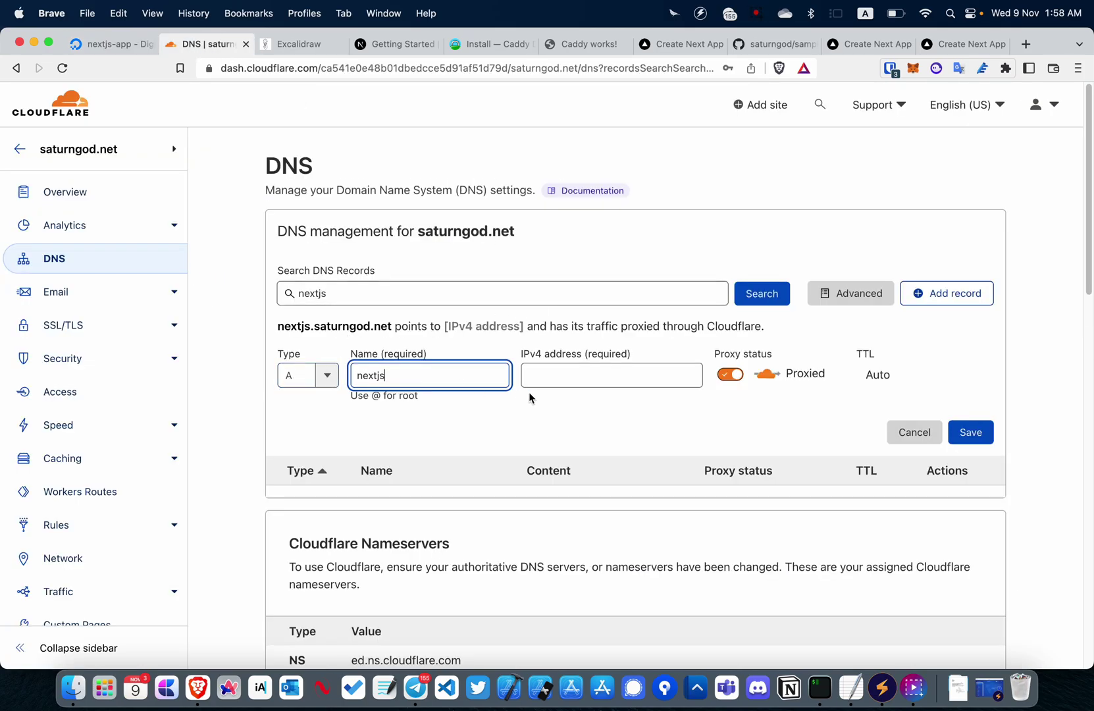
left_click(554, 373)
type("128.199.120.229")
left_click(728, 377)
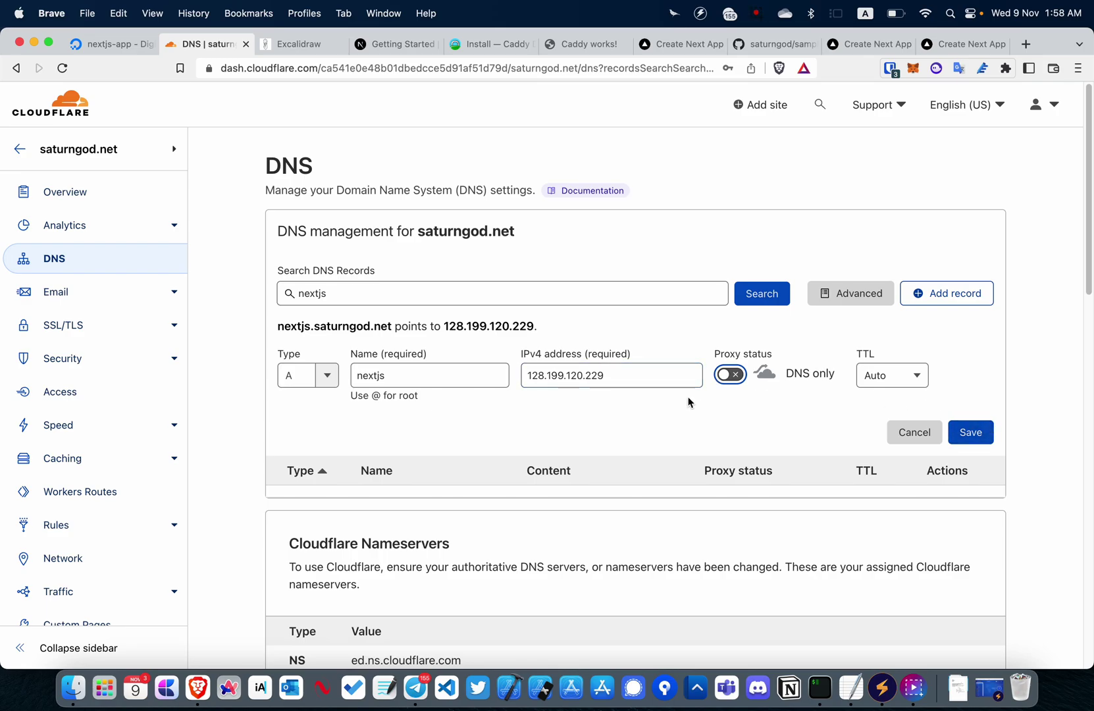
left_click(971, 434)
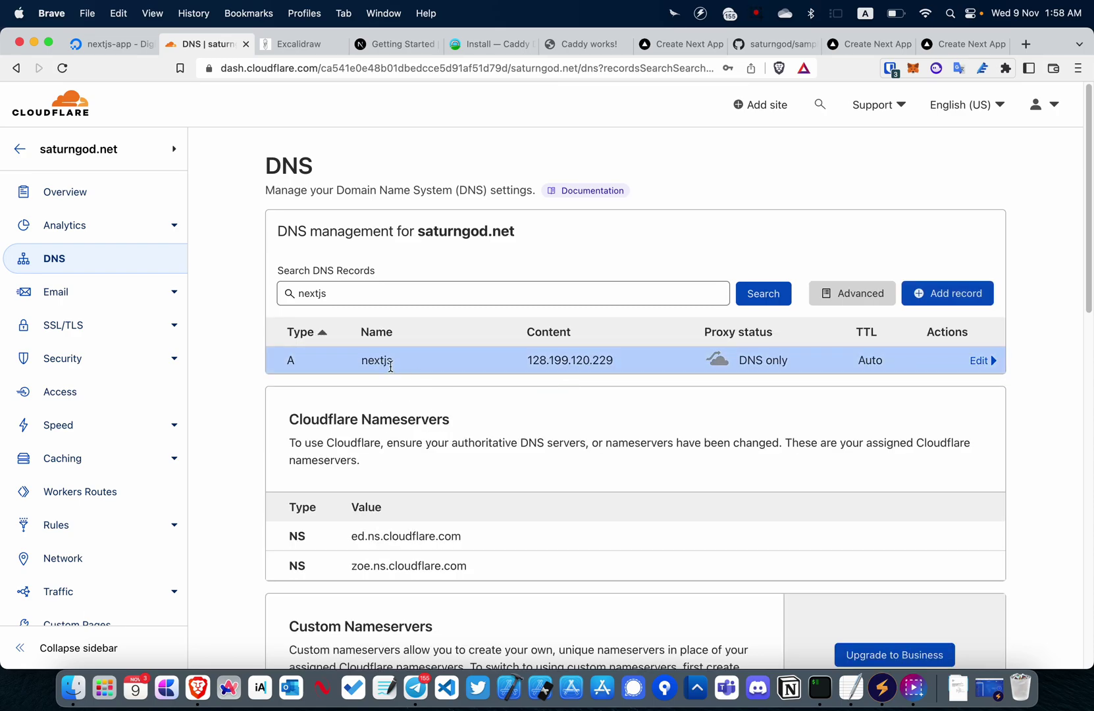
Step: Load nextjs.saturngod.net in a new browser tab to check that the new DNS record reaches the server
double_click(385, 361)
key("super+c")
key("super+t")
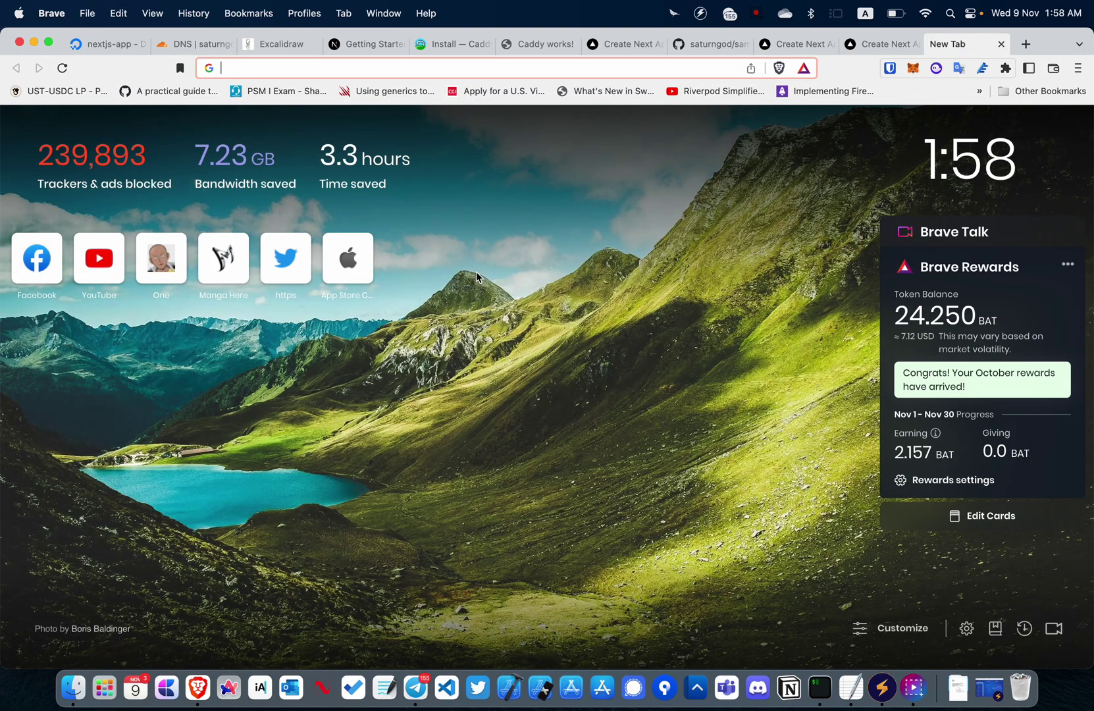
key("super+v")
type(".saturngod.net")
key("Return")
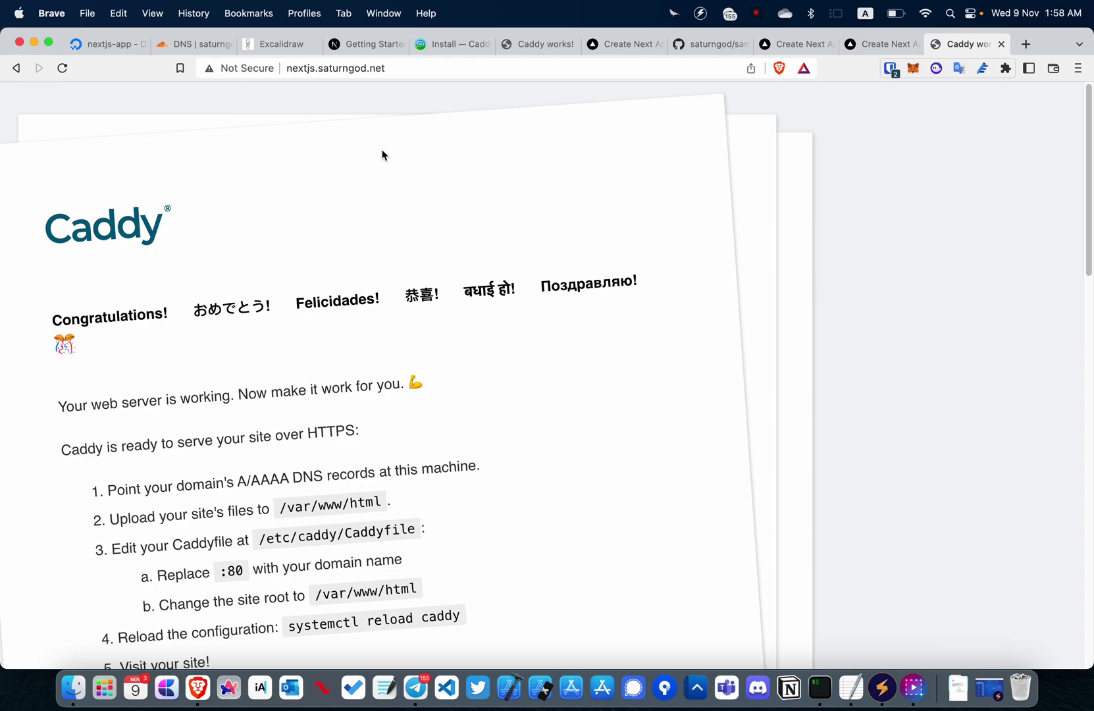
Step: Open blog.saturngod.net in a new tab and find the NodeJS section of the Caddy Snippet article
key("super+t")
type("blog")
key("Return")
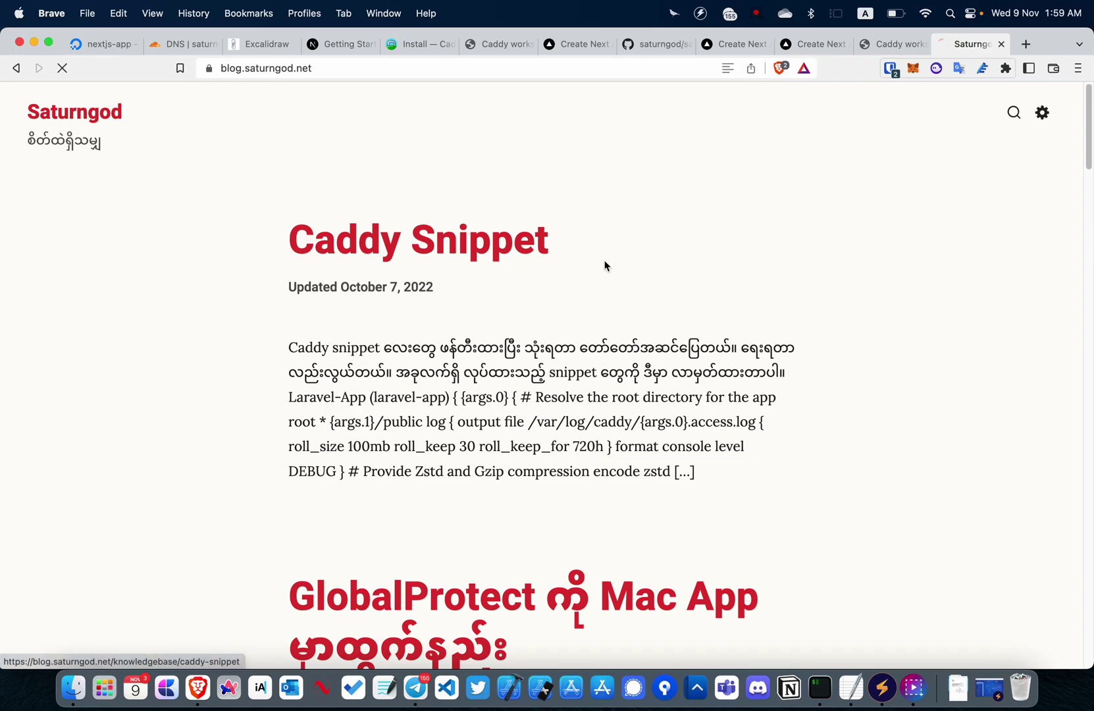
left_click(560, 256)
scroll(635, 365, "down", 10)
scroll(604, 372, "down", 9)
scroll(604, 371, "up", 3)
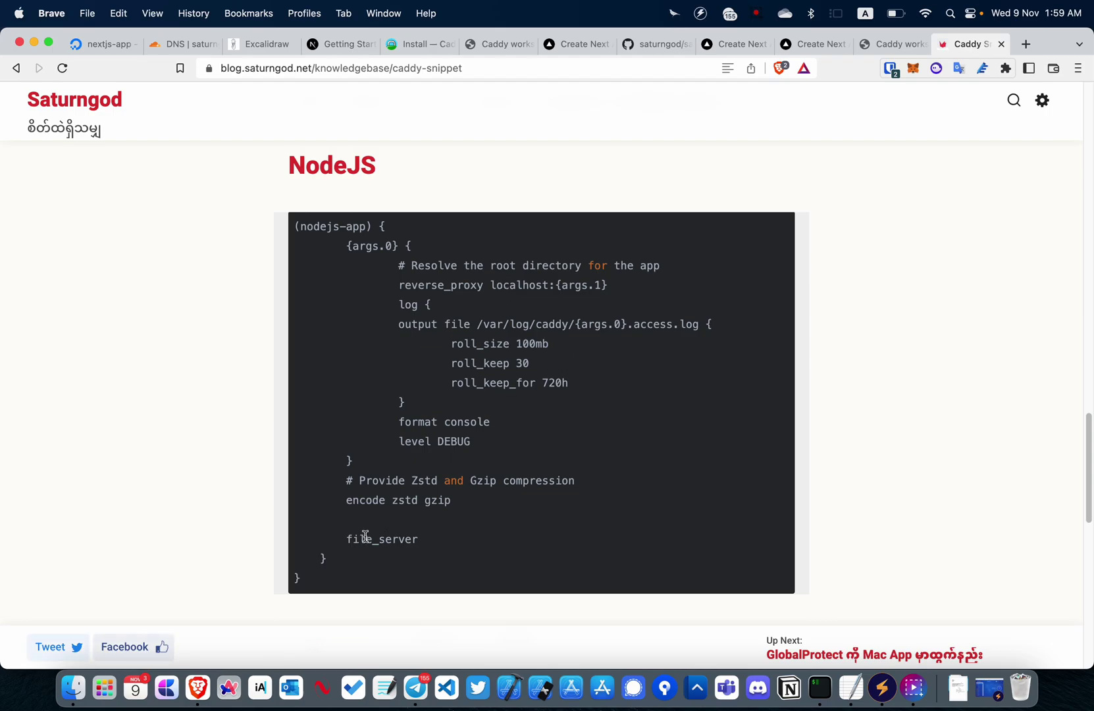
Step: Copy the whole NodeJS snippet into the TextEdit note below the forever start command
left_click_drag(314, 578, 257, 213)
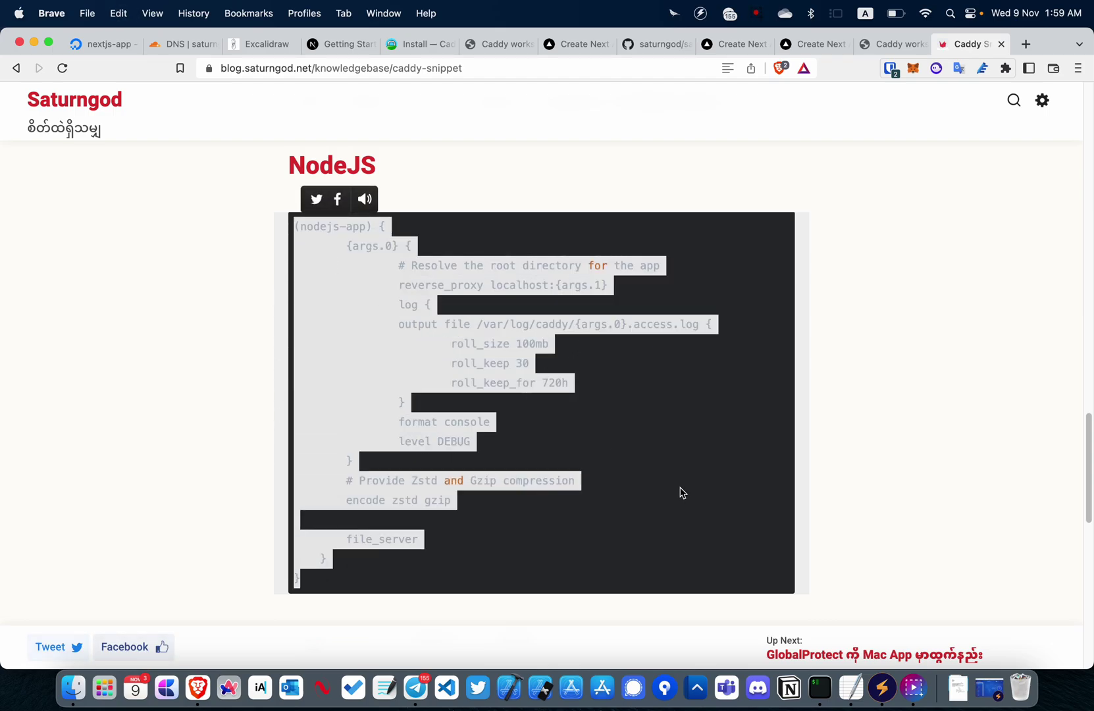
left_click(850, 702)
left_click(864, 221)
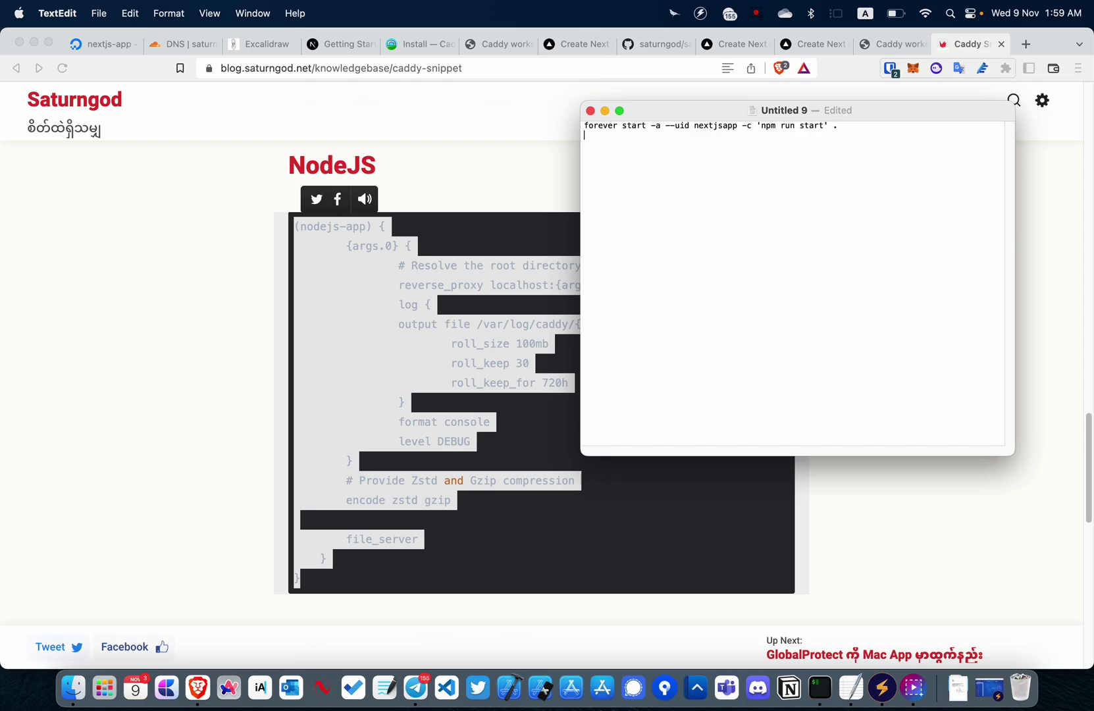
key("super+v")
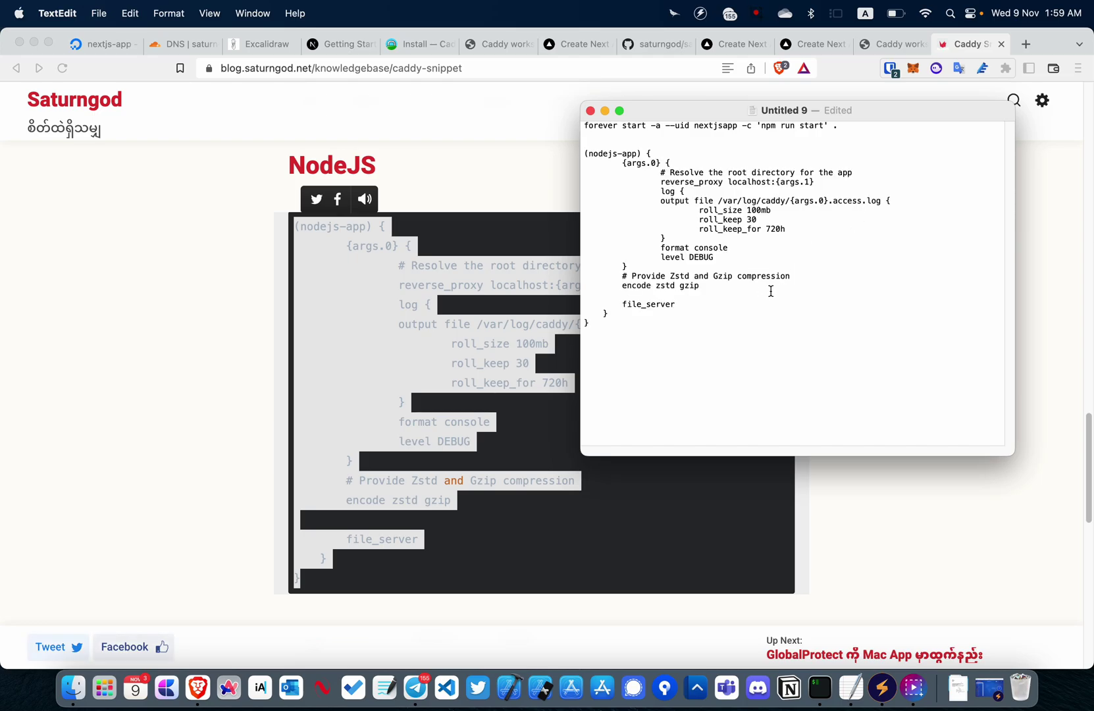
left_click_drag(664, 345, 554, 157)
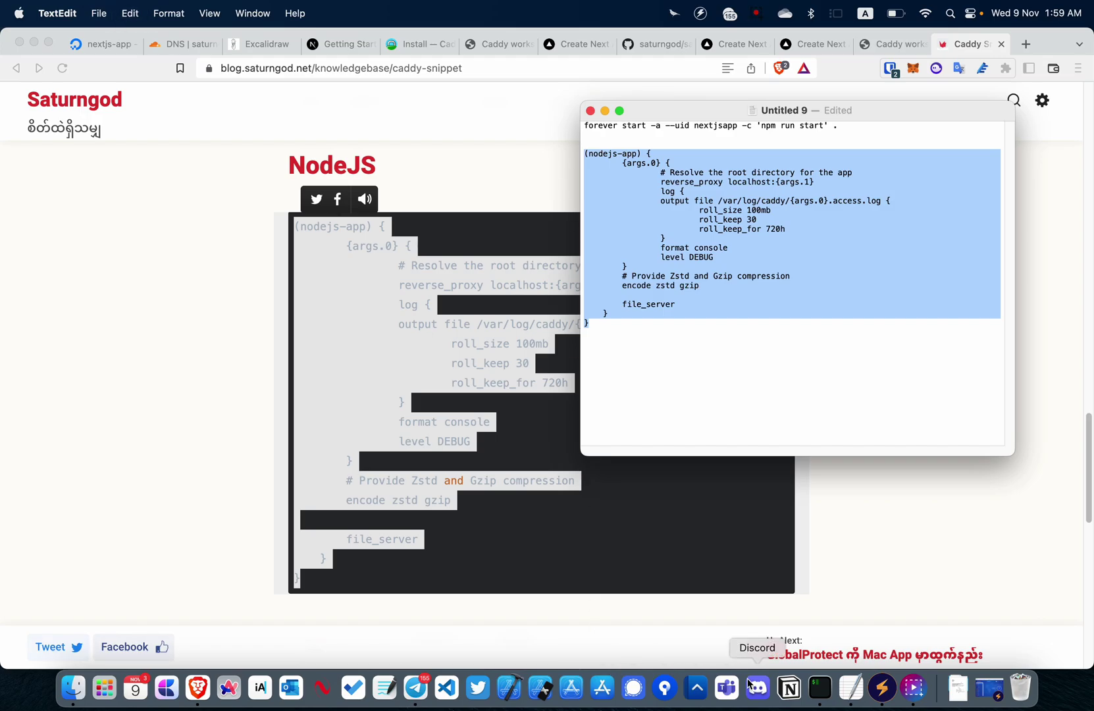
Step: Switch to the server session in iTerm2, enlarge the terminal text, and change to the /etc/caddy directory
left_click(817, 688)
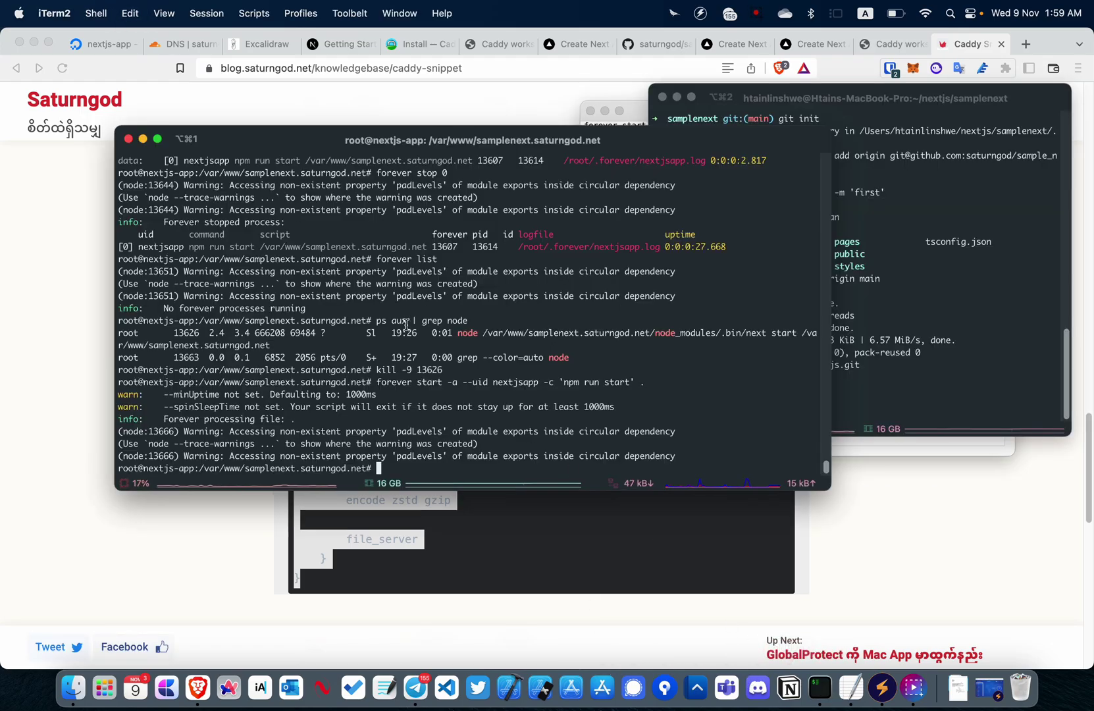
type("cd /etc/ca")
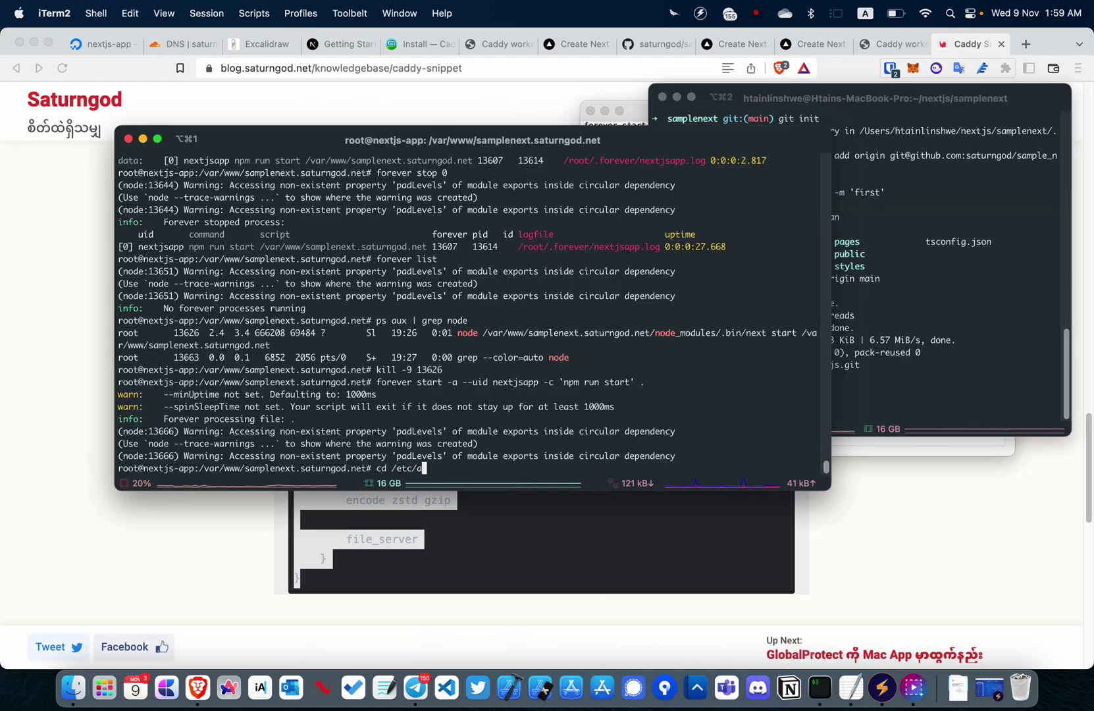
key("super+equal")
key("super+equal")
key("super+equal")
key("super+equal")
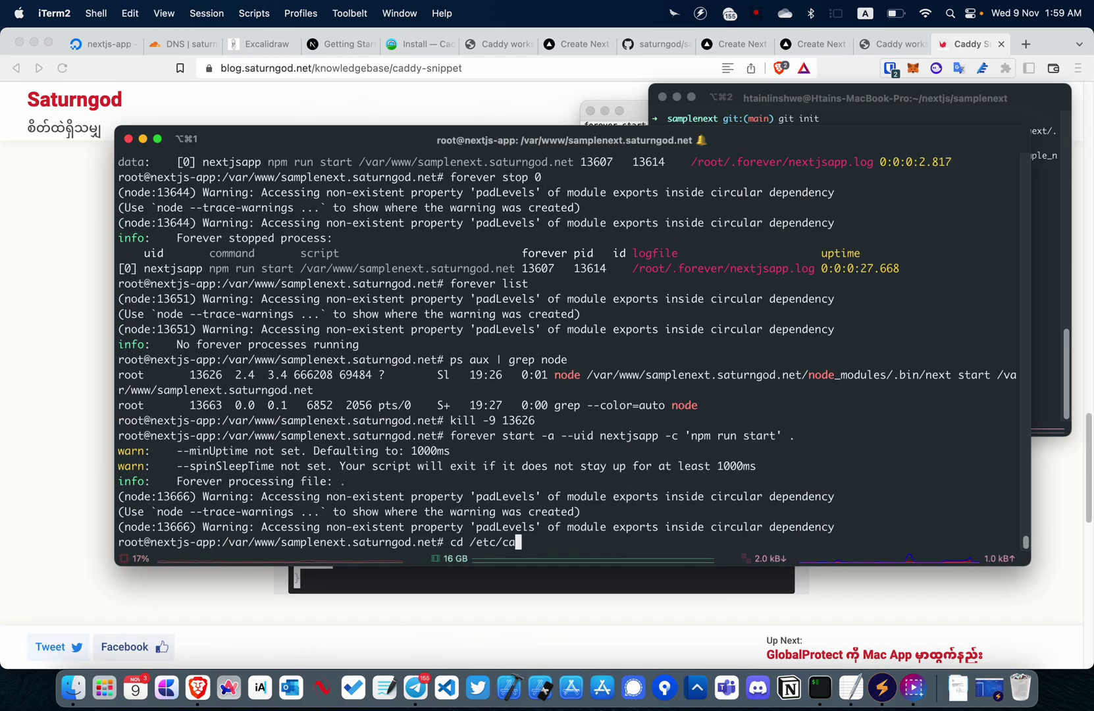
key("BackSpace")
key("BackSpace")
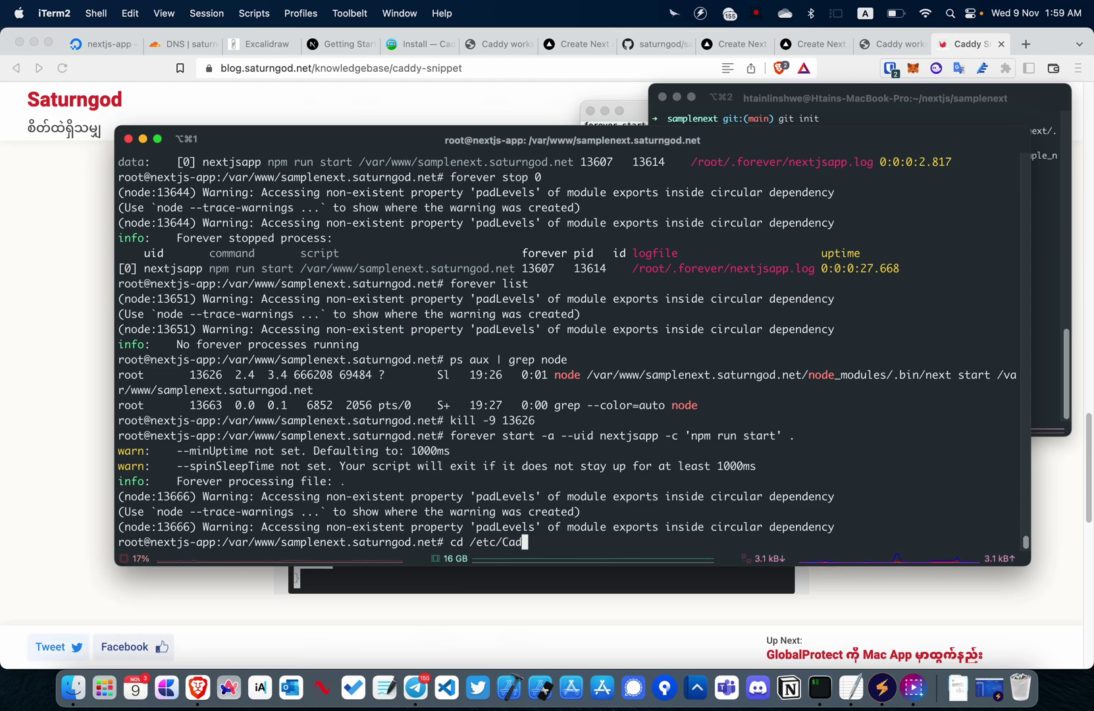
type("caddy/")
key("Return")
Step: Clear the terminal and list the contents of the /etc/caddy directory
type("clear")
key("Return")
type("ls")
key("Return")
Step: Create a snippets directory inside /etc/caddy and change into it
type("mkdir snippets")
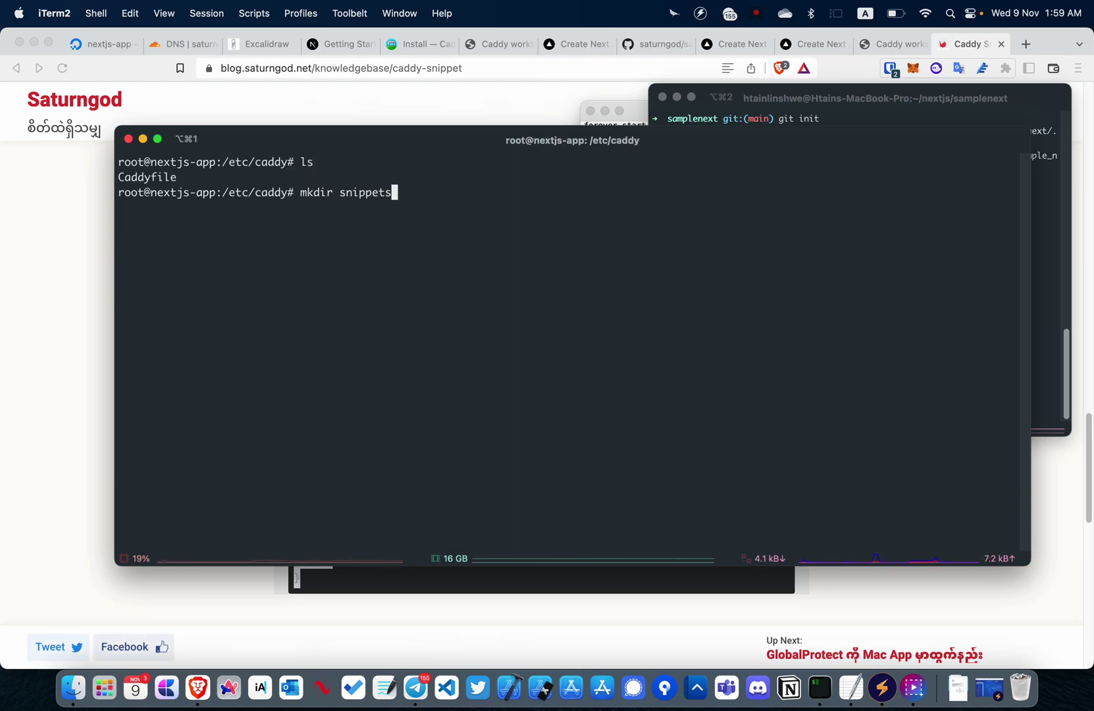
key("Return")
type("cd sni")
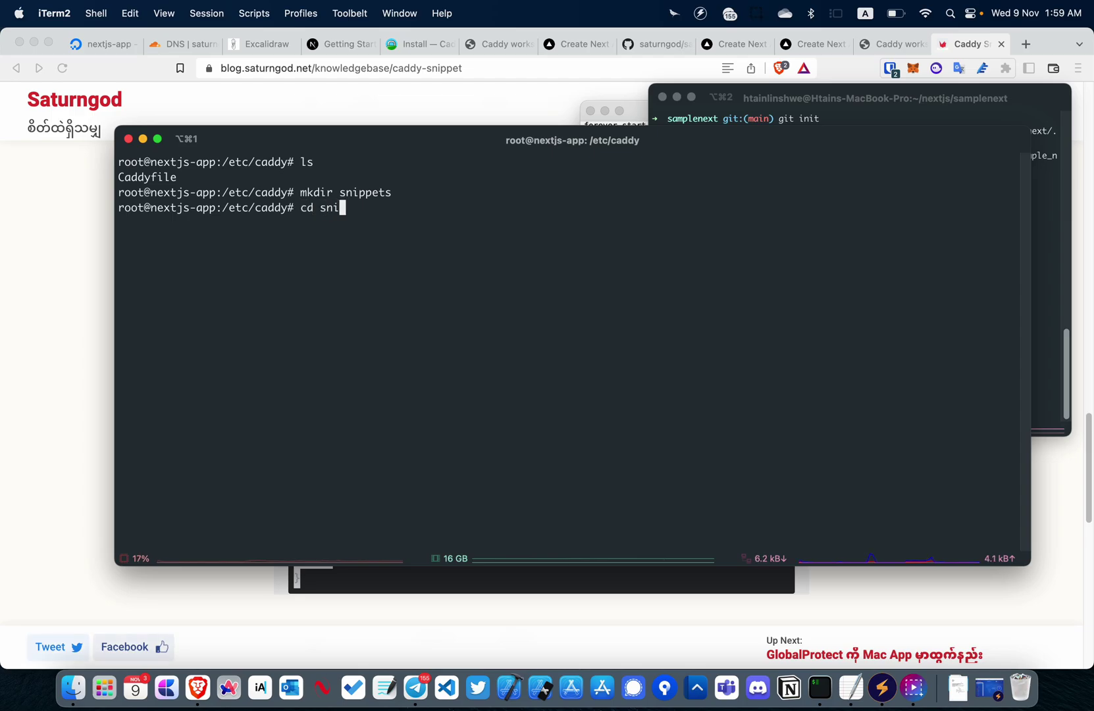
key("Tab")
key("Return")
Step: Create an empty file called nodejs in the snippets directory and open it in vi
type("touch nodejs")
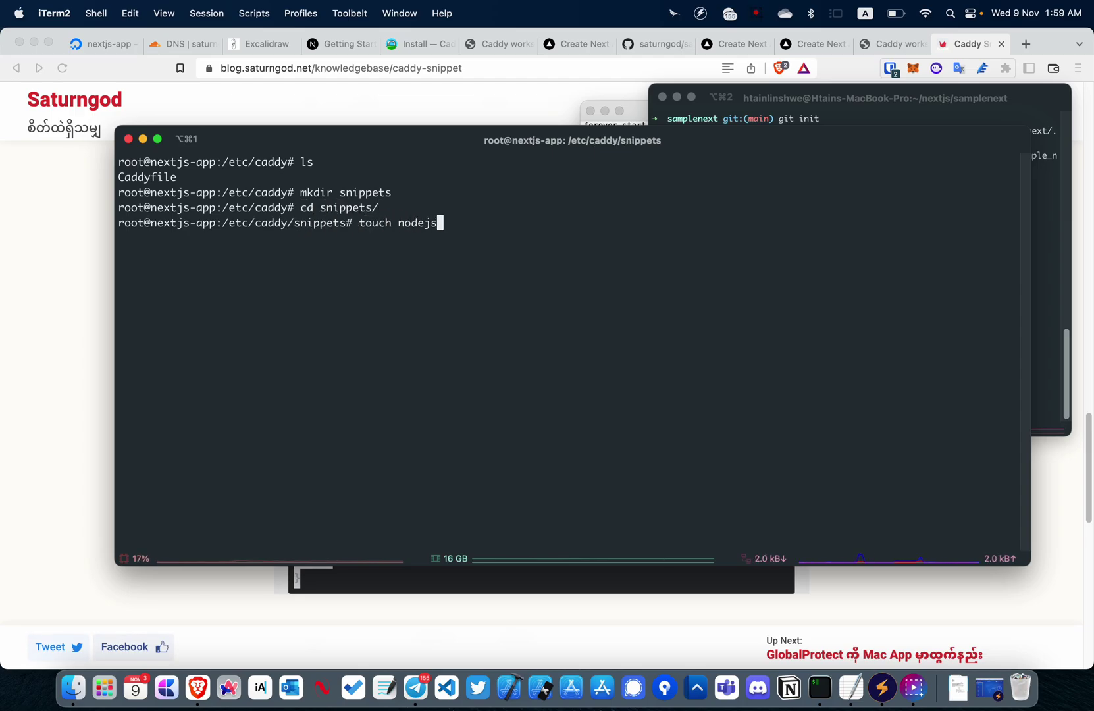
key("Return")
type("vi nodejs")
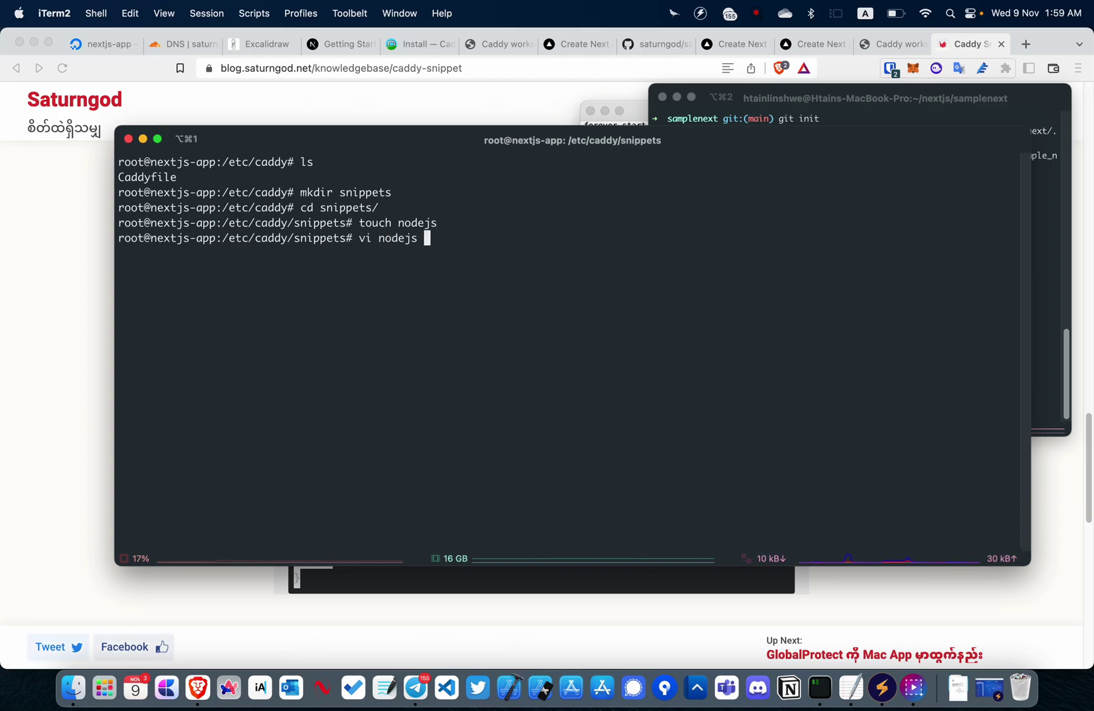
key("Return")
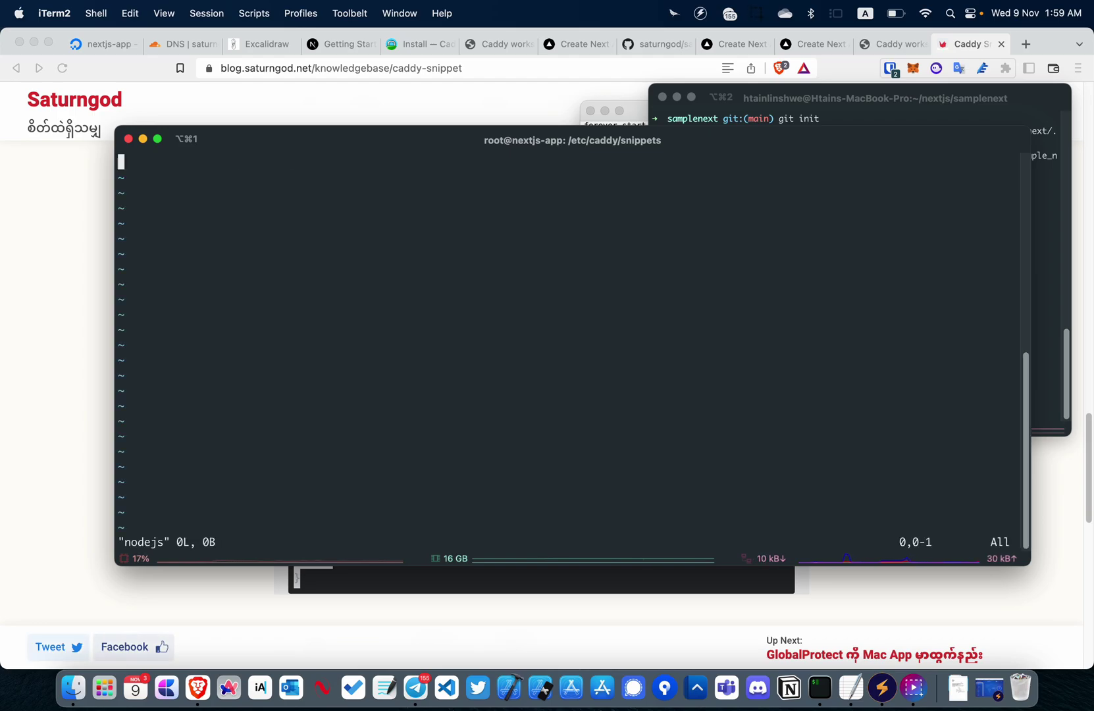
Step: Copy only the (nodejs-app) block from the TextEdit note into the nodejs file in vi, and save and quit
left_click(865, 696)
left_click(737, 368)
key("super+a")
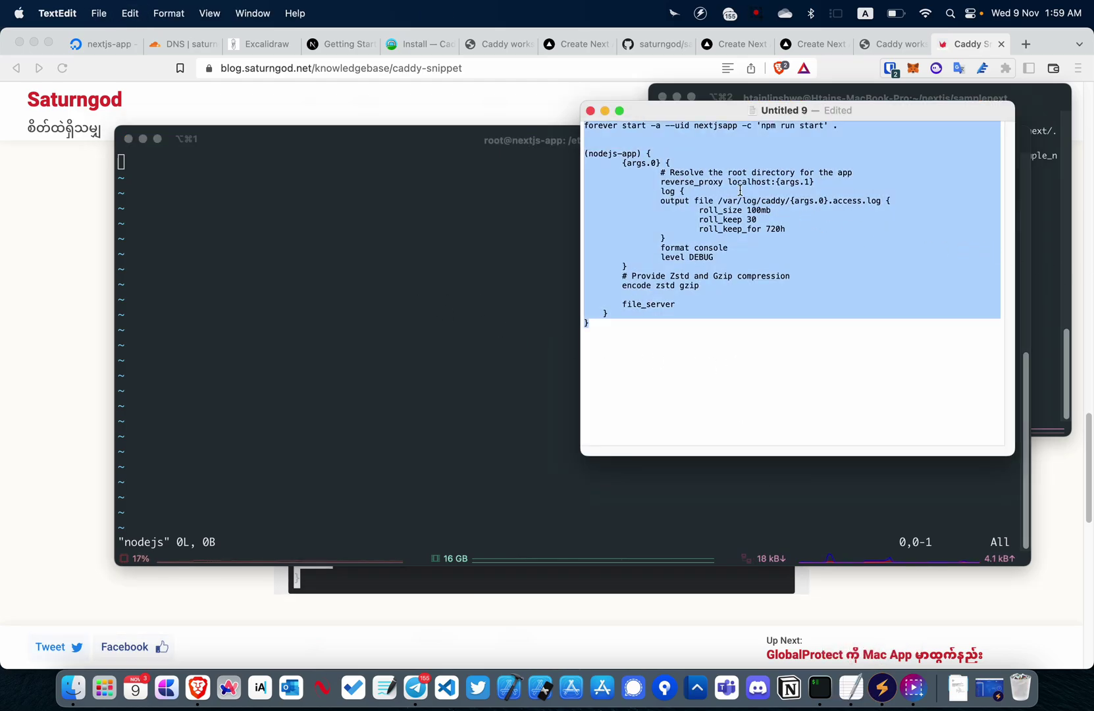
left_click(705, 286)
left_click_drag(636, 328, 584, 153)
key("super+c")
left_click(431, 198)
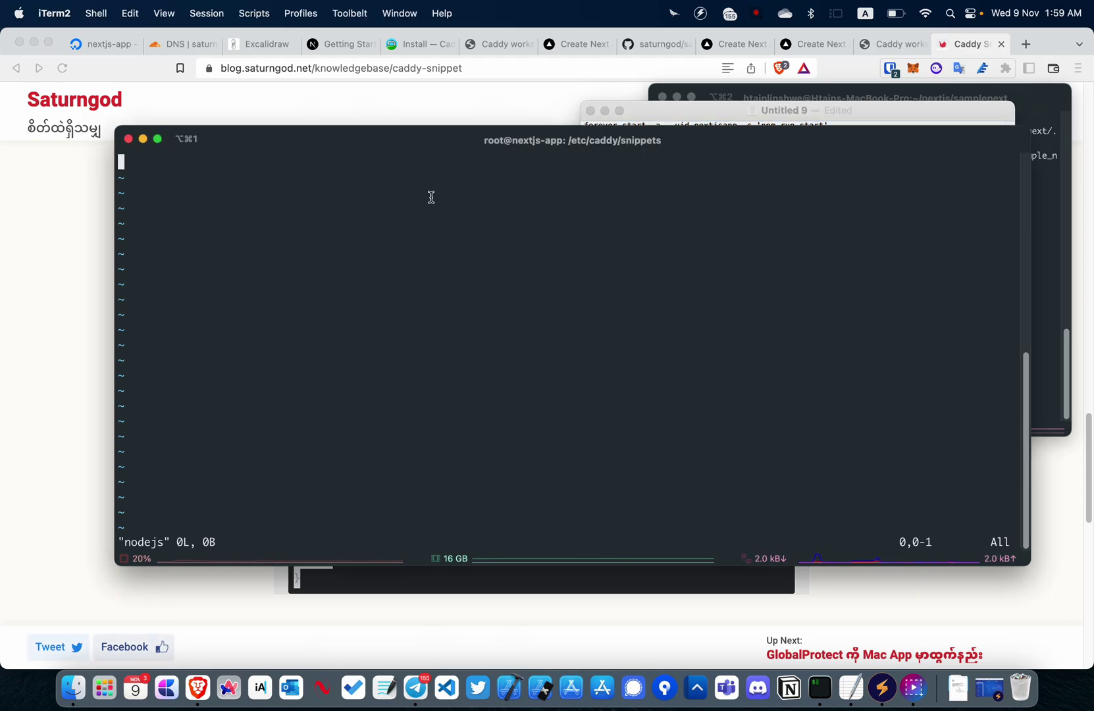
key("i")
key("super+v")
key("Escape")
type(":wq")
key("Return")
Step: Rename the nodejs snippet file to nodejs-app
type("mv nodejs nodejs")
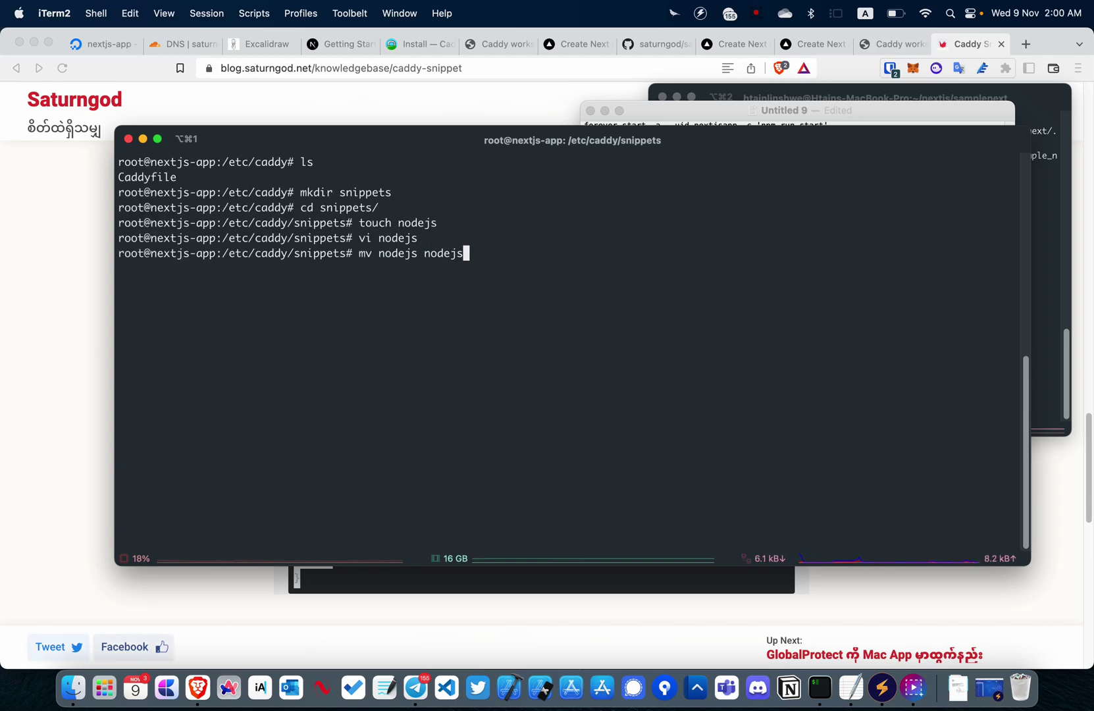
type("-app")
key("Return")
Step: Go back up to /etc/caddy and open the Caddyfile in vi
type("cd ..")
key("Return")
type("vi Caddyfile")
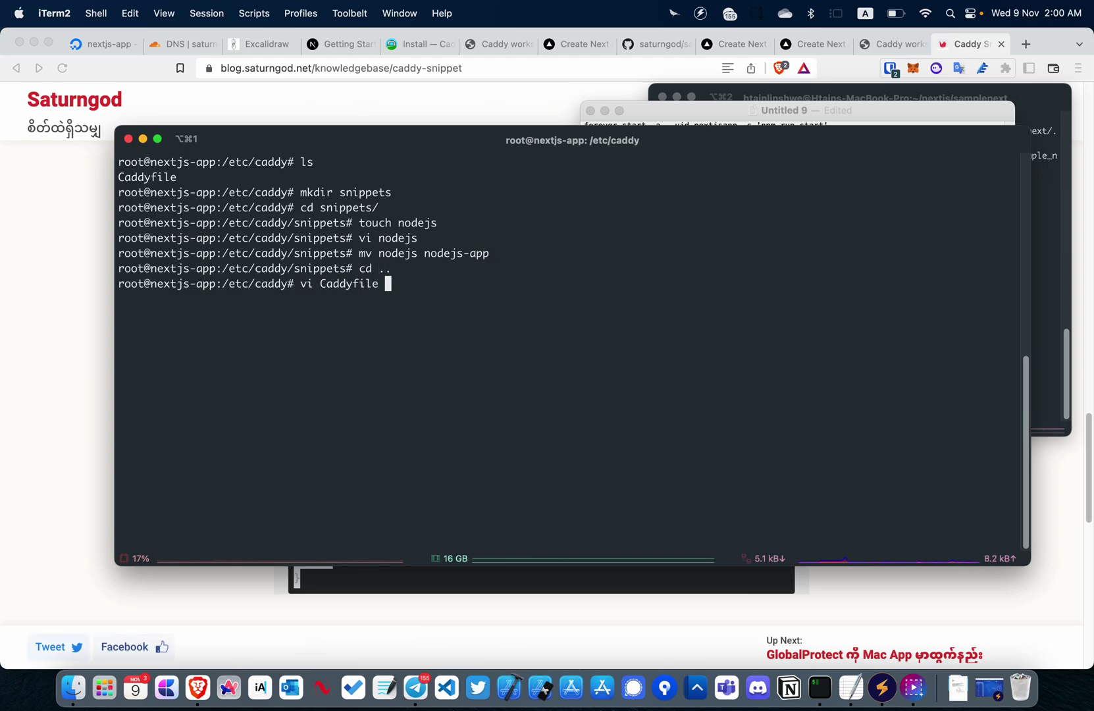
key("Return")
Step: Go to the end of the Caddyfile and insert two blank lines after the caddyserver.com docs comment
type(":100")
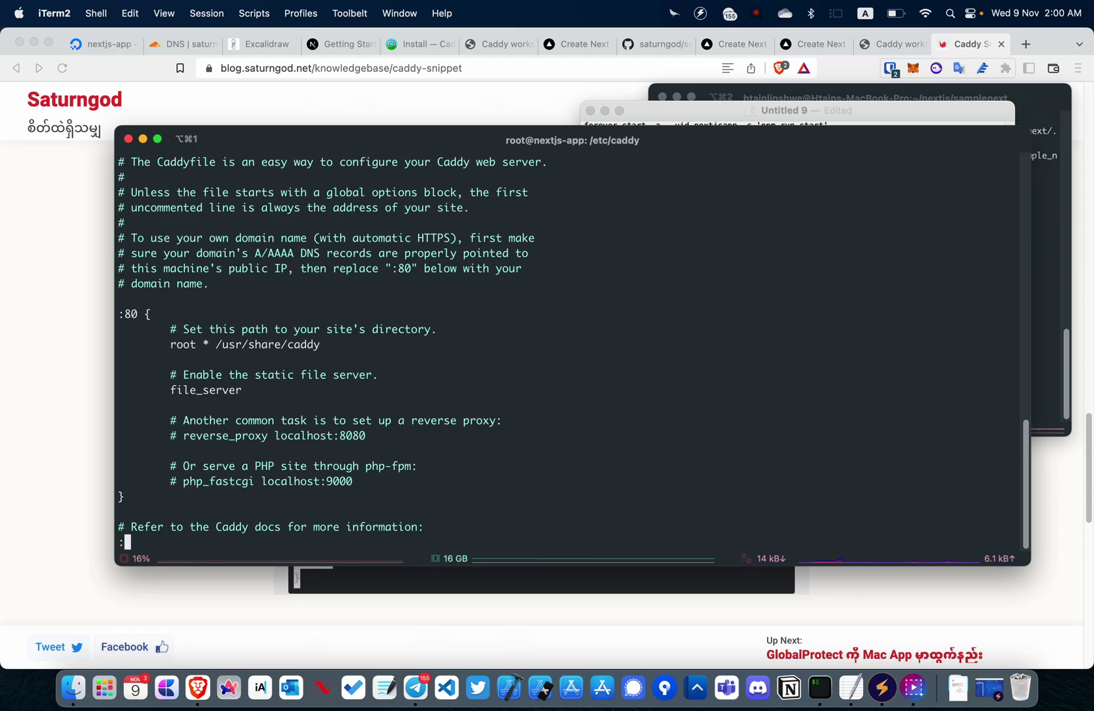
key("Return")
key("i")
key("Right")
key("Right")
key("Right")
key("Right")
key("Right")
key("Right")
key("Right")
key("Right")
key("Right")
key("Right")
key("Right")
key("Right")
key("Right")
key("Right")
key("Right")
key("Right")
key("Right")
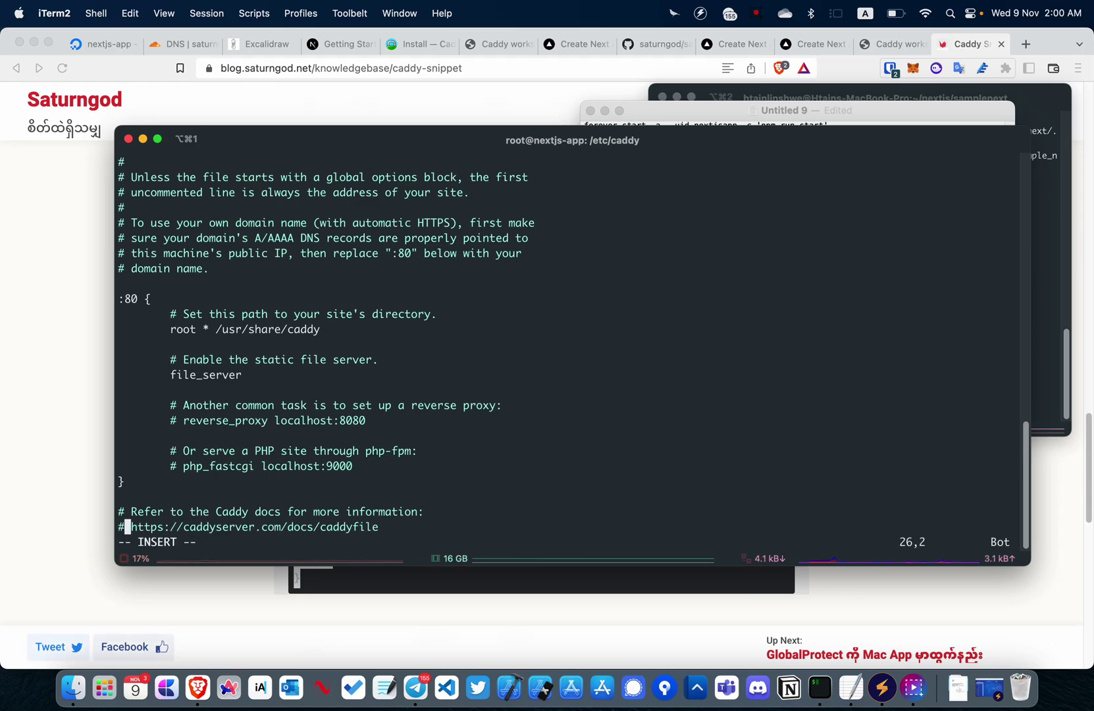
key("Right")
key("Right")
key("Right")
key("Right")
key("Right")
key("Right")
key("Right")
key("Right")
key("Right")
key("Right")
key("Right")
key("Right")
key("Right")
key("Right")
key("Right")
key("Right")
key("Right")
key("Right")
key("Right")
key("Right")
key("Return")
key("BackSpace")
key("BackSpace")
key("Return")
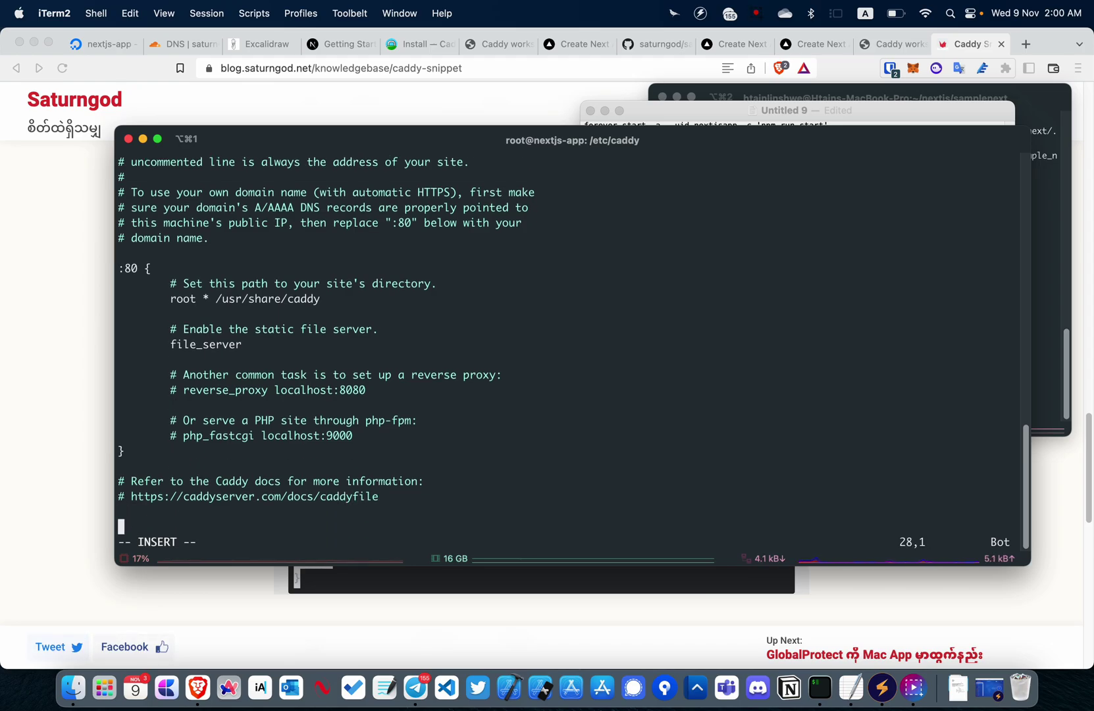